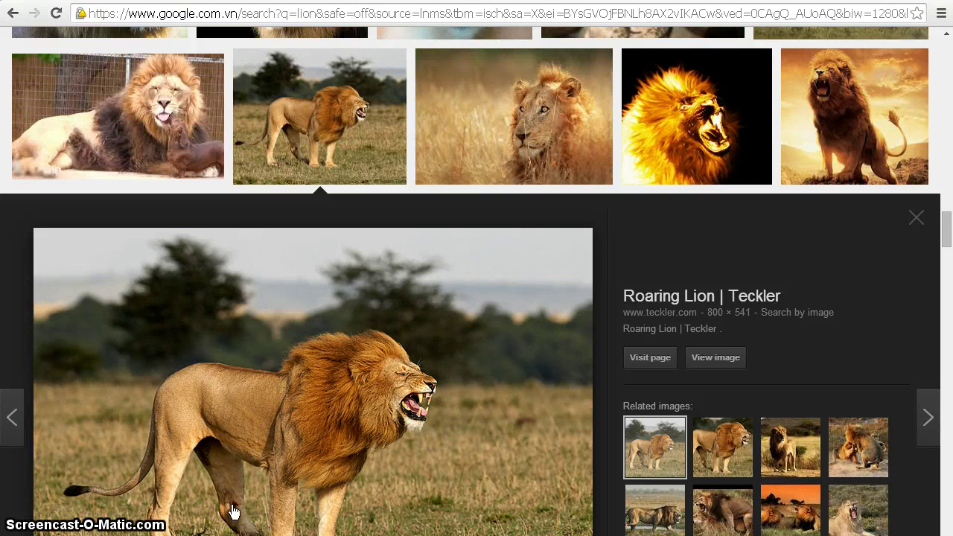
- Copy the large preview of the roaring lion image to the clipboard
{"action": "left_click", "coordinate": [245, 509]}
{"action": "right_click", "coordinate": [253, 451]}
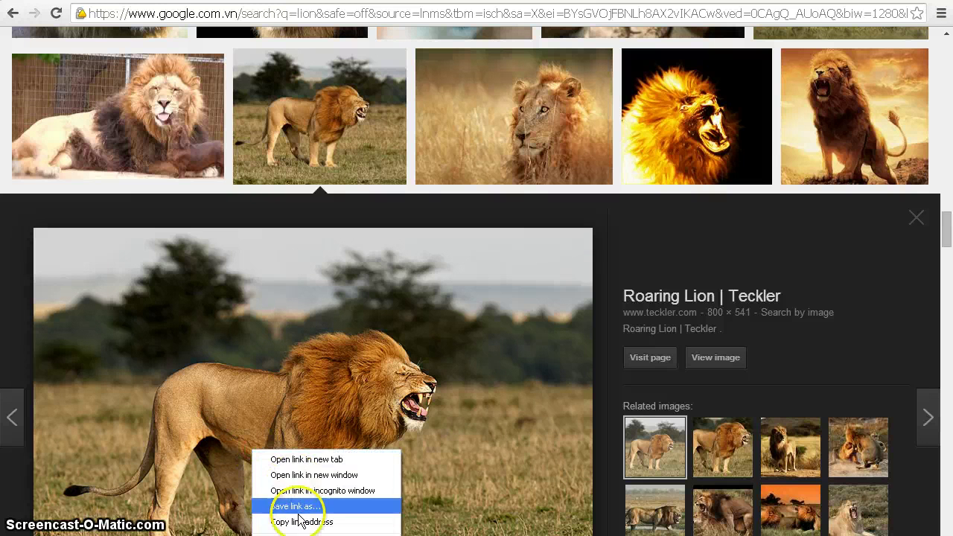
{"action": "left_click", "coordinate": [319, 532]}
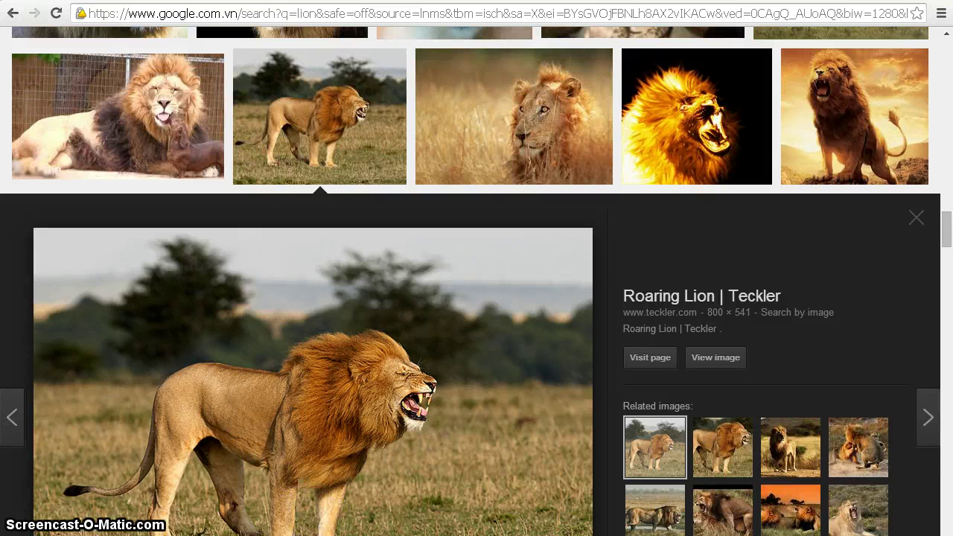
- Switch to Photoshop, create a clipboard-sized 800 × 541 pixel document with a white background, and paste the lion image
{"action": "key", "text": "alt+Tab"}
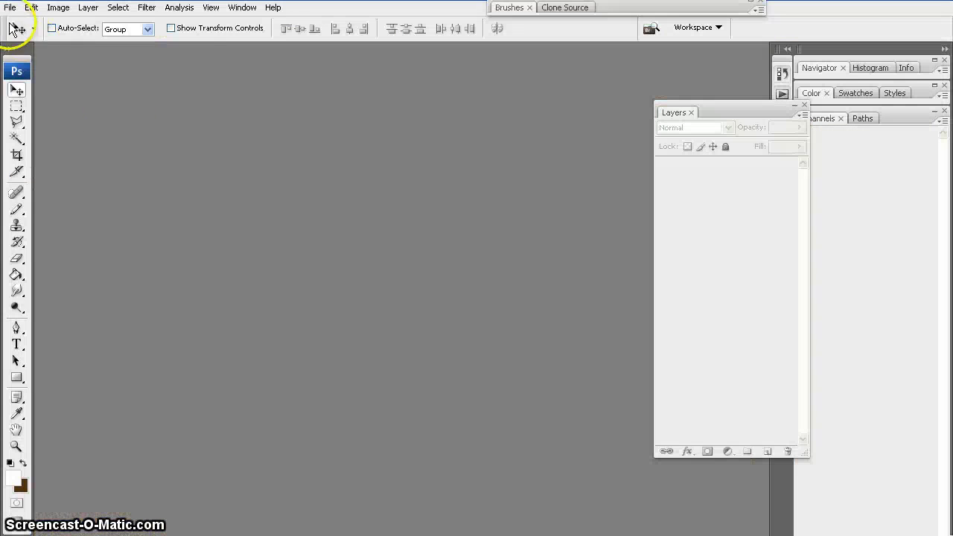
{"action": "left_click", "coordinate": [10, 7]}
{"action": "left_click", "coordinate": [13, 26]}
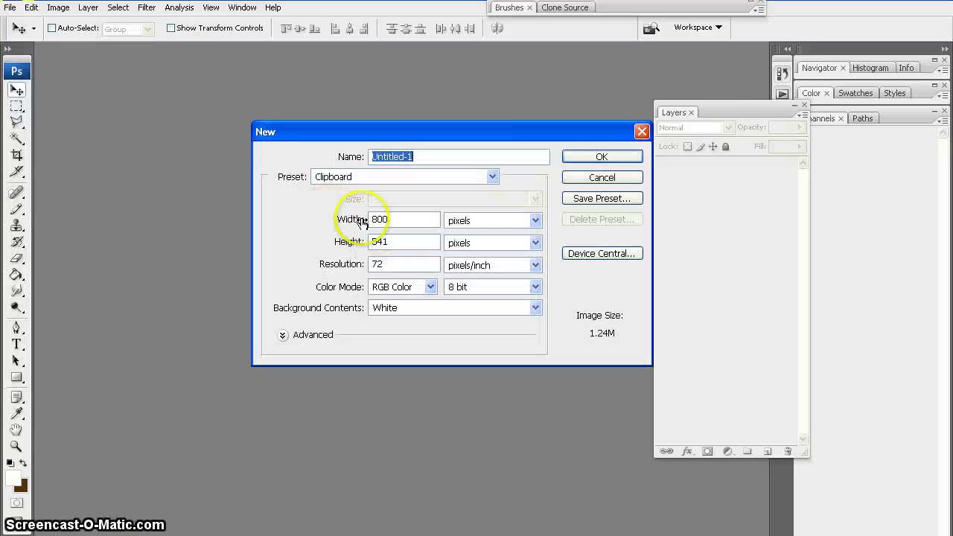
{"action": "left_click", "coordinate": [590, 159]}
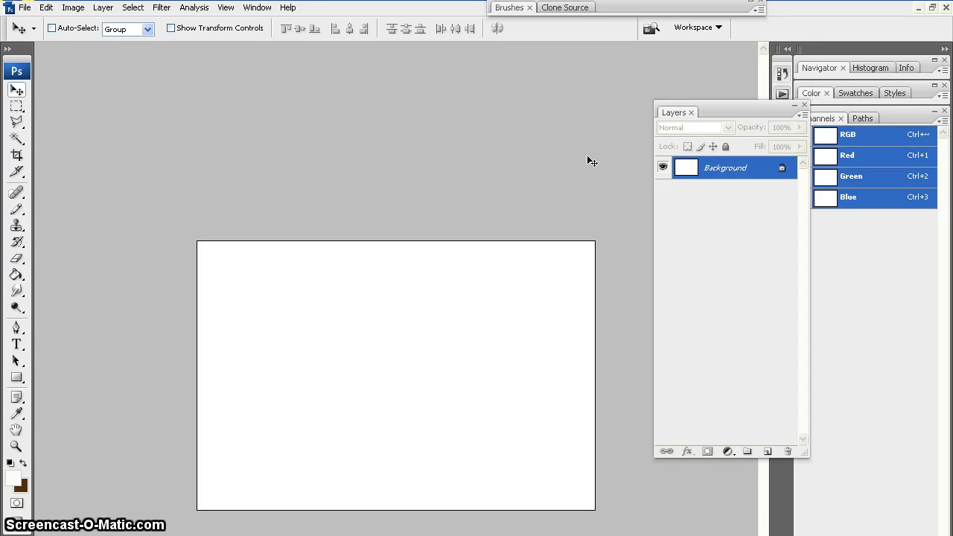
{"action": "key", "text": "ctrl+v"}
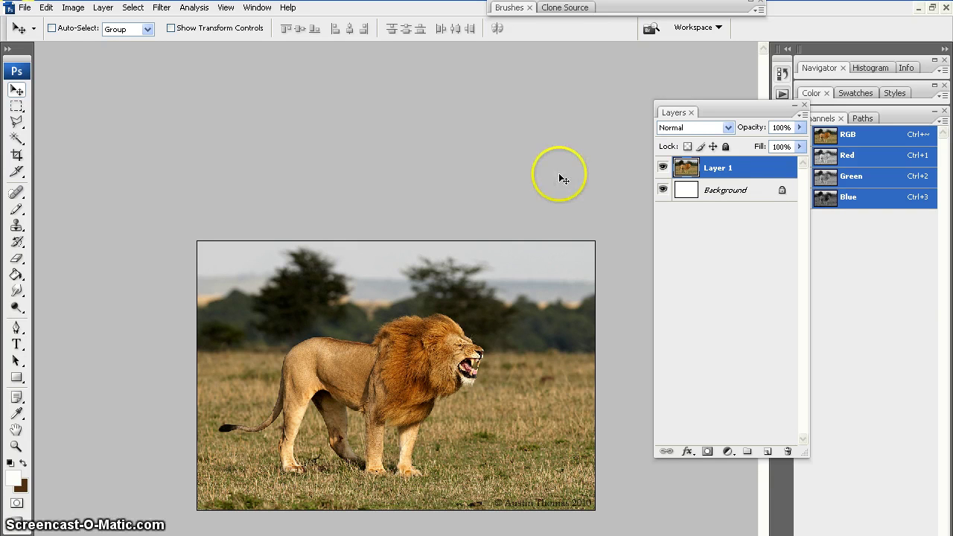
- Convert the locked white Background into a regular layer and delete it
{"action": "left_click", "coordinate": [712, 195]}
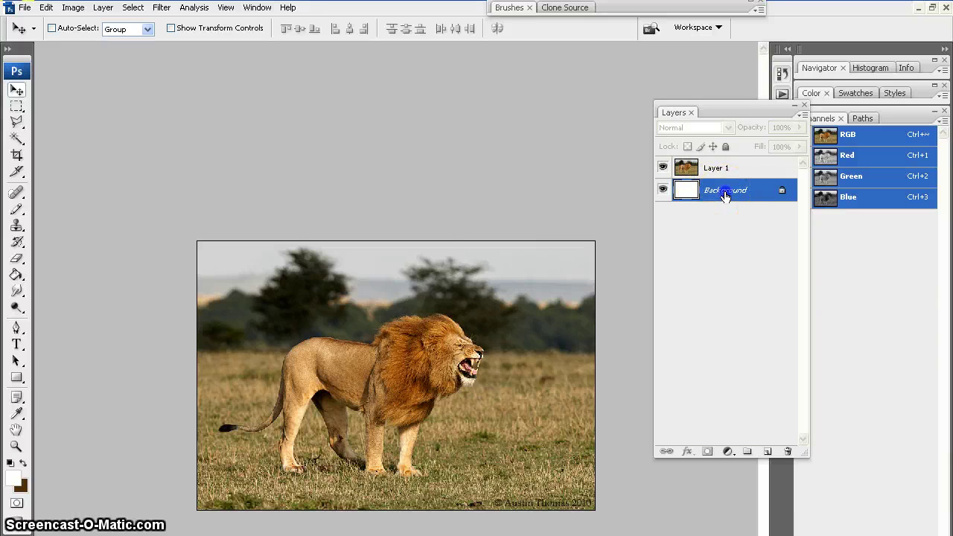
{"action": "double_click", "coordinate": [723, 193]}
{"action": "left_click", "coordinate": [620, 224]}
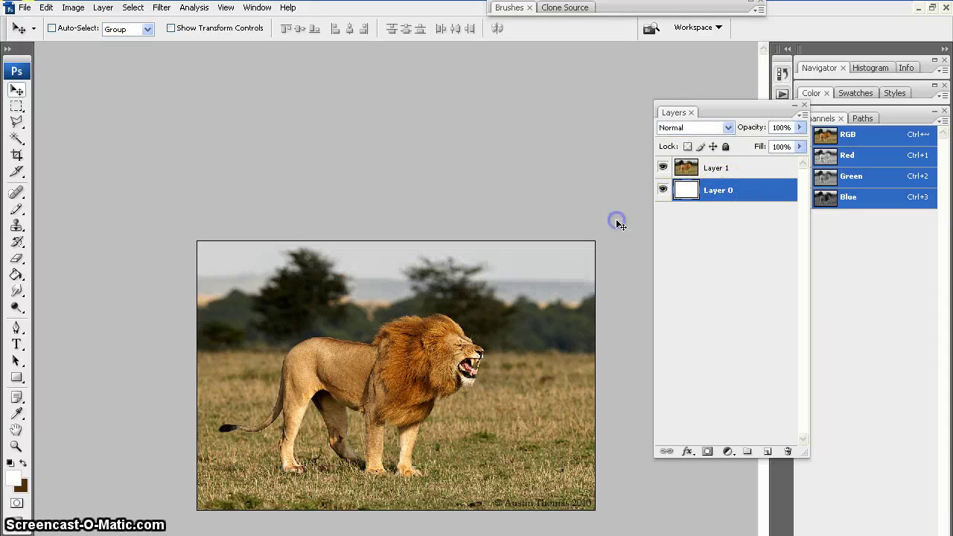
{"action": "left_click_drag", "start_coordinate": [739, 194], "coordinate": [788, 452]}
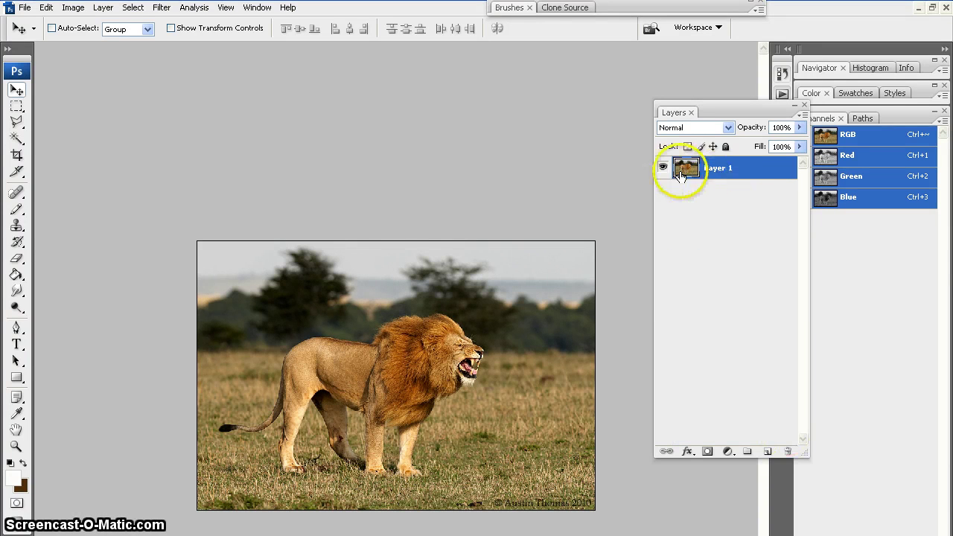
- Duplicate the lion layer within the same document, keeping the suggested name "Layer 1 copy"
{"action": "right_click", "coordinate": [723, 169]}
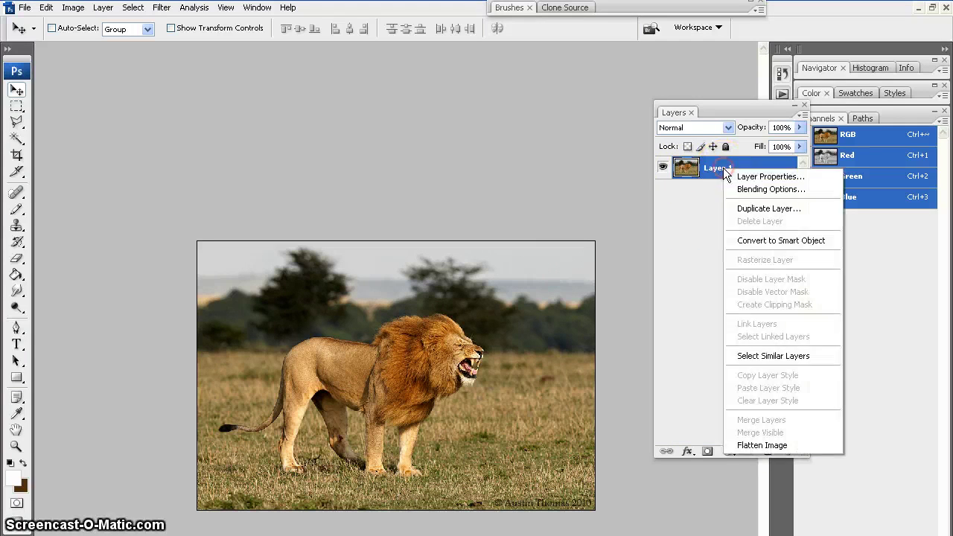
{"action": "left_click", "coordinate": [760, 208]}
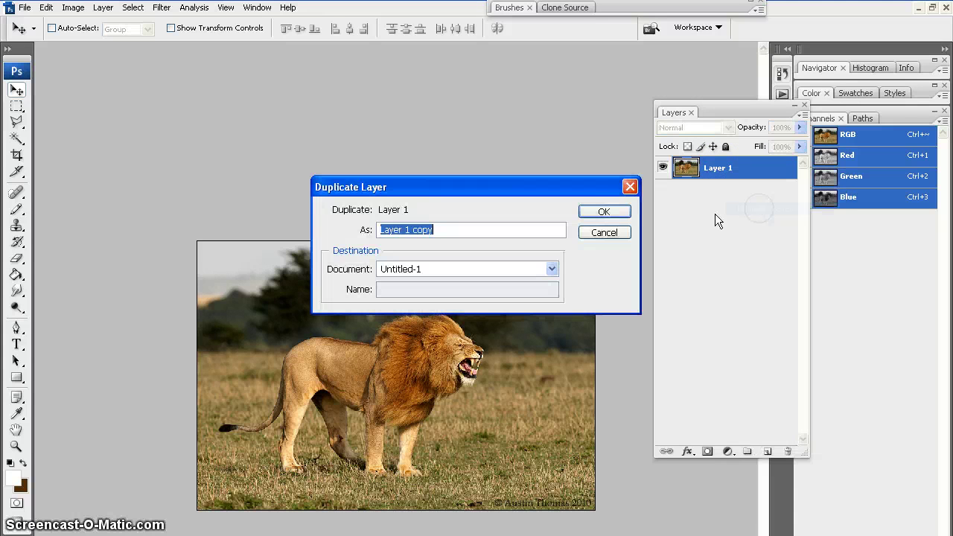
{"action": "left_click", "coordinate": [618, 216]}
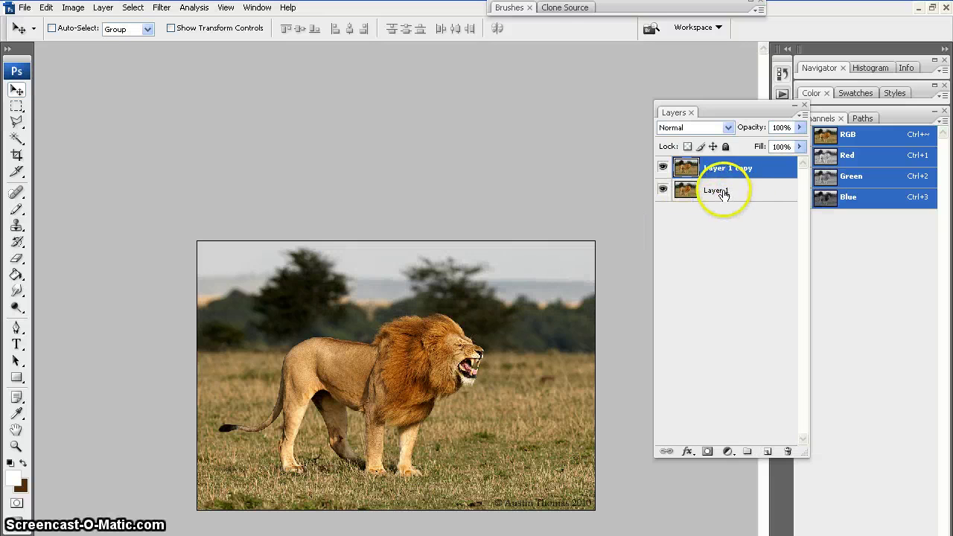
- Rename the lower lion layer "original"
{"action": "left_click", "coordinate": [719, 191]}
{"action": "double_click", "coordinate": [717, 191]}
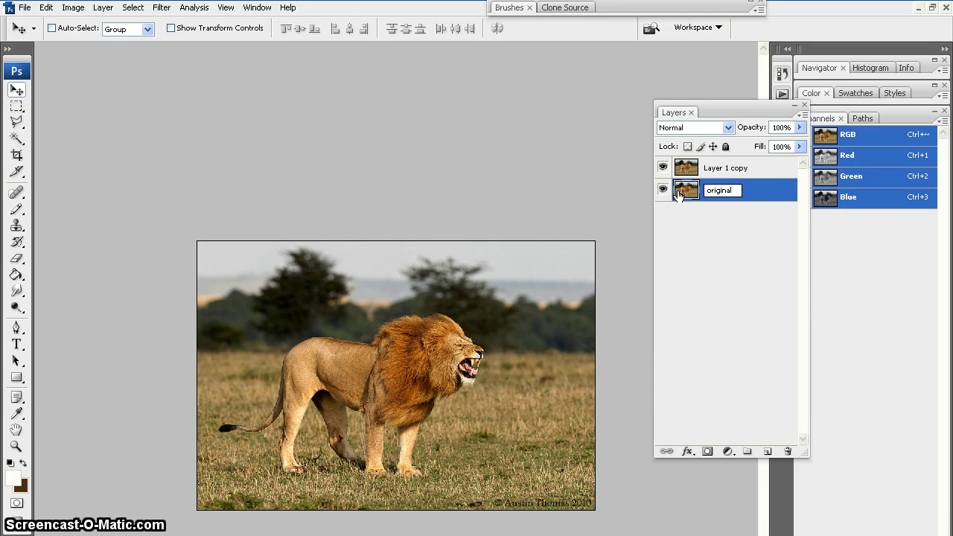
{"action": "left_click", "coordinate": [724, 195]}
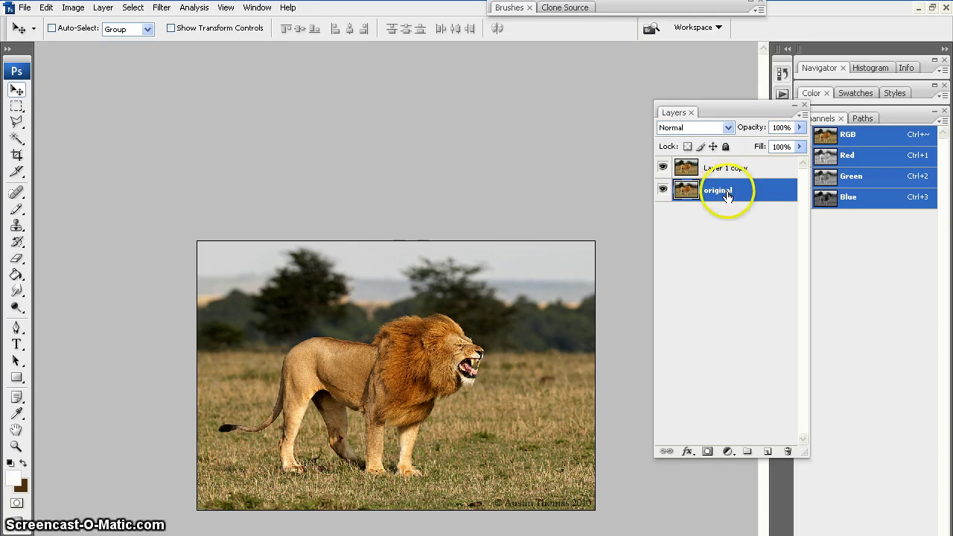
- Rename the upper lion layer "original copy" and make it the active layer
{"action": "double_click", "coordinate": [730, 168]}
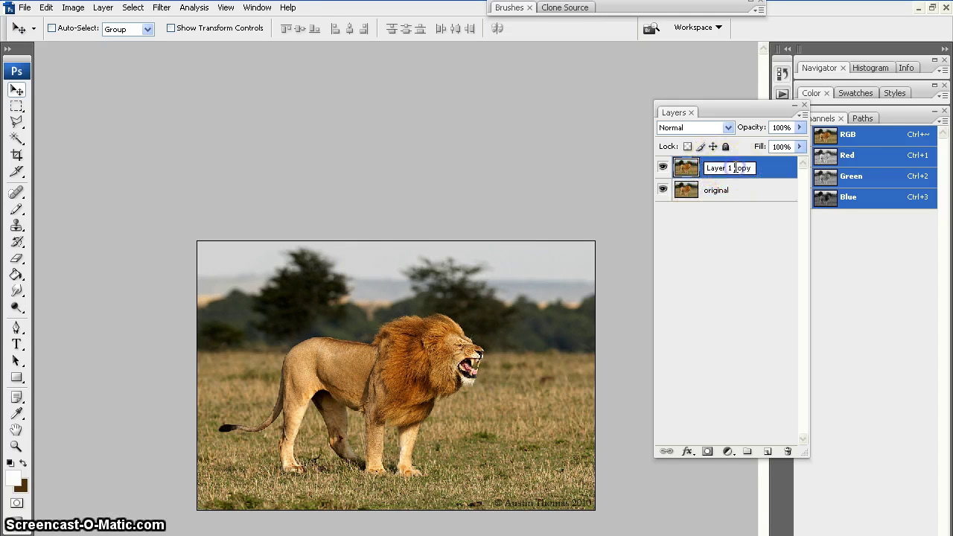
{"action": "type", "text": "ori"}
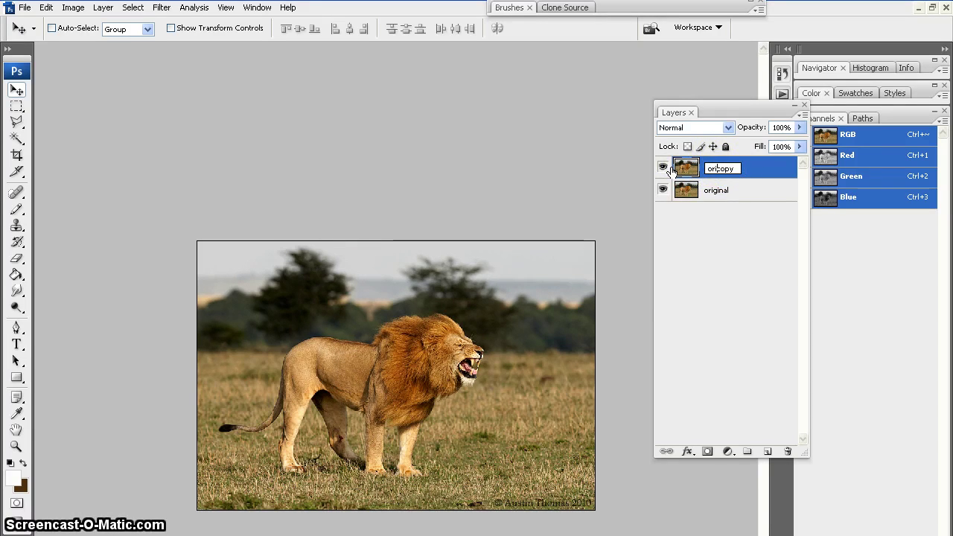
{"action": "type", "text": "ginal"}
{"action": "left_click", "coordinate": [718, 190]}
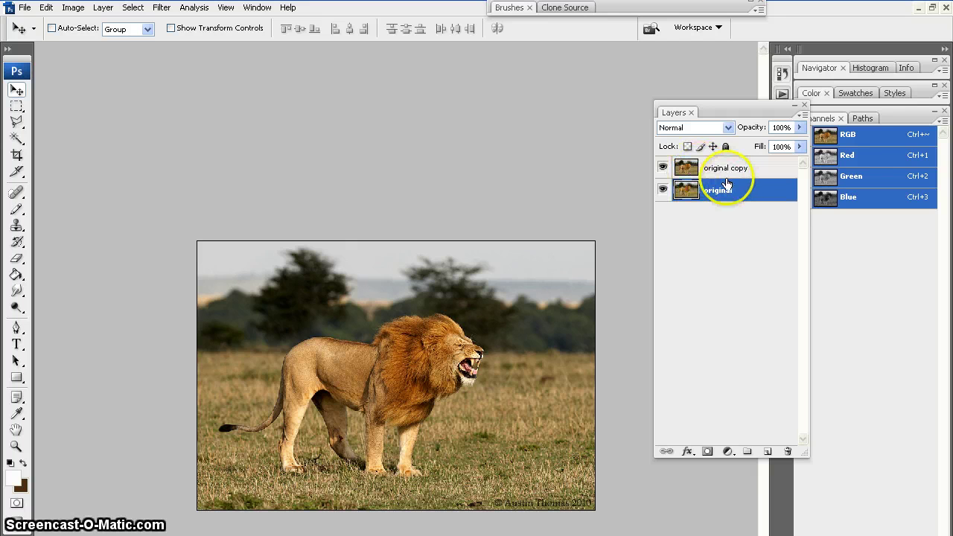
{"action": "left_click", "coordinate": [725, 170]}
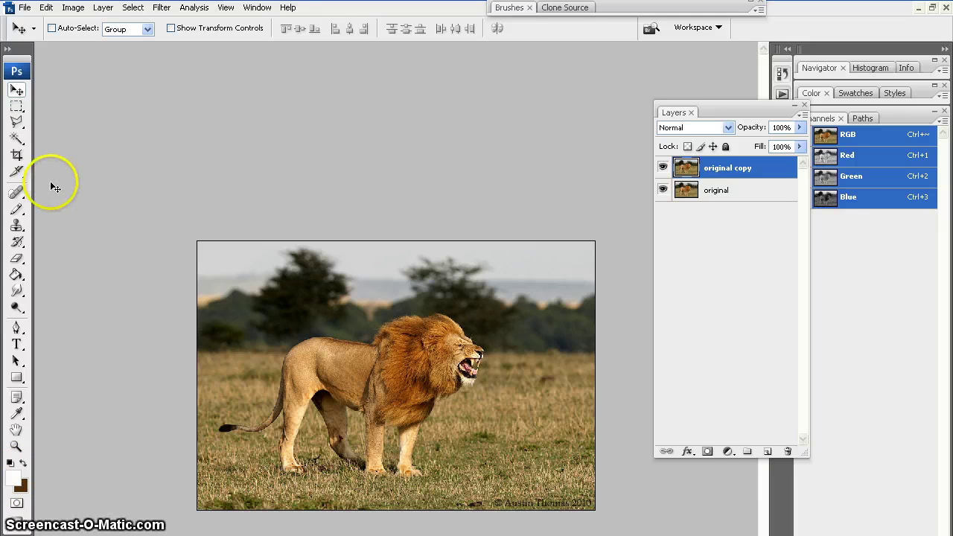
- Draw a white rectangle shape over the lion's body, leaving its muzzle, feet and tail tip outside
{"action": "left_click", "coordinate": [18, 379]}
{"action": "left_click", "coordinate": [19, 379]}
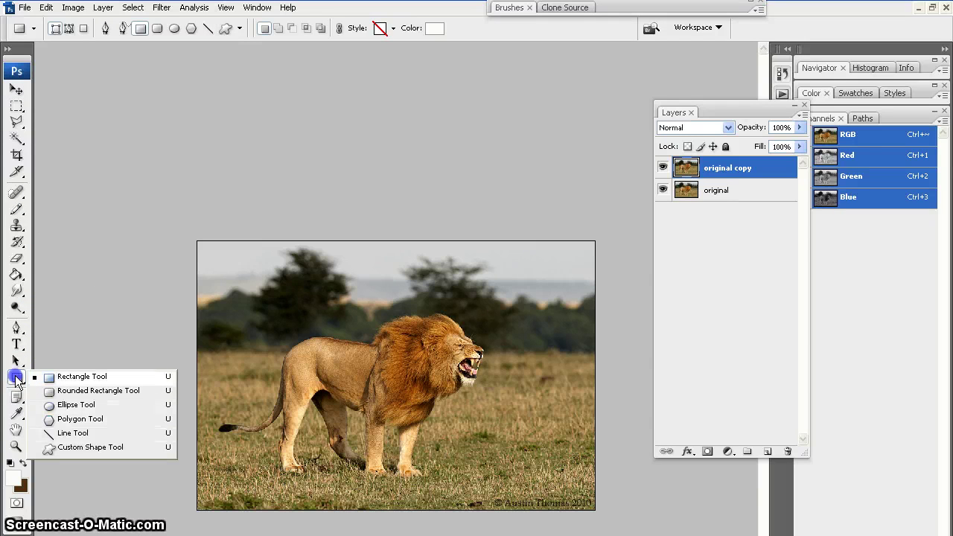
{"action": "left_click", "coordinate": [17, 379]}
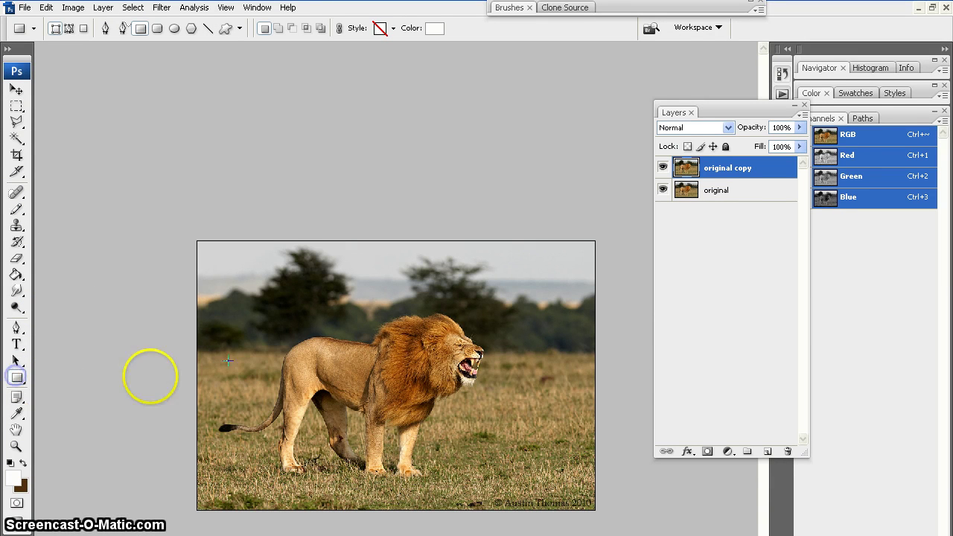
{"action": "left_click", "coordinate": [235, 322]}
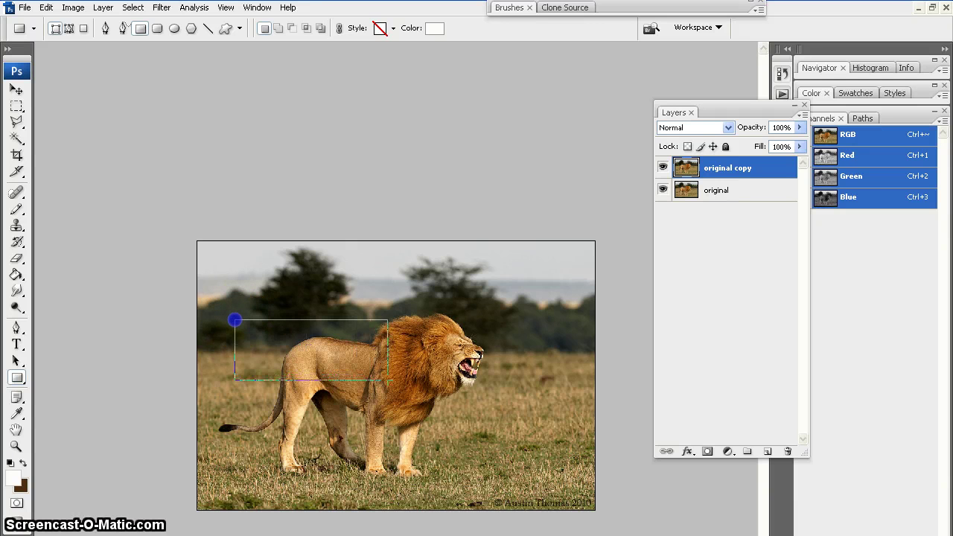
{"action": "mouse_move", "coordinate": [388, 380]}
{"action": "left_mouse_down"}
{"action": "mouse_move", "coordinate": [402, 381]}
{"action": "mouse_move", "coordinate": [380, 381]}
{"action": "mouse_move", "coordinate": [339, 406]}
{"action": "mouse_move", "coordinate": [378, 438]}
{"action": "mouse_move", "coordinate": [414, 439]}
{"action": "mouse_move", "coordinate": [416, 409]}
{"action": "mouse_move", "coordinate": [385, 396]}
{"action": "mouse_move", "coordinate": [469, 453]}
{"action": "mouse_move", "coordinate": [532, 451]}
{"action": "mouse_move", "coordinate": [522, 484]}
{"action": "mouse_move", "coordinate": [419, 419]}
{"action": "mouse_move", "coordinate": [427, 443]}
{"action": "mouse_move", "coordinate": [504, 436]}
{"action": "mouse_move", "coordinate": [481, 477]}
{"action": "mouse_move", "coordinate": [472, 448]}
{"action": "mouse_move", "coordinate": [455, 453]}
{"action": "mouse_move", "coordinate": [464, 463]}
{"action": "mouse_move", "coordinate": [457, 457]}
{"action": "left_mouse_up"}
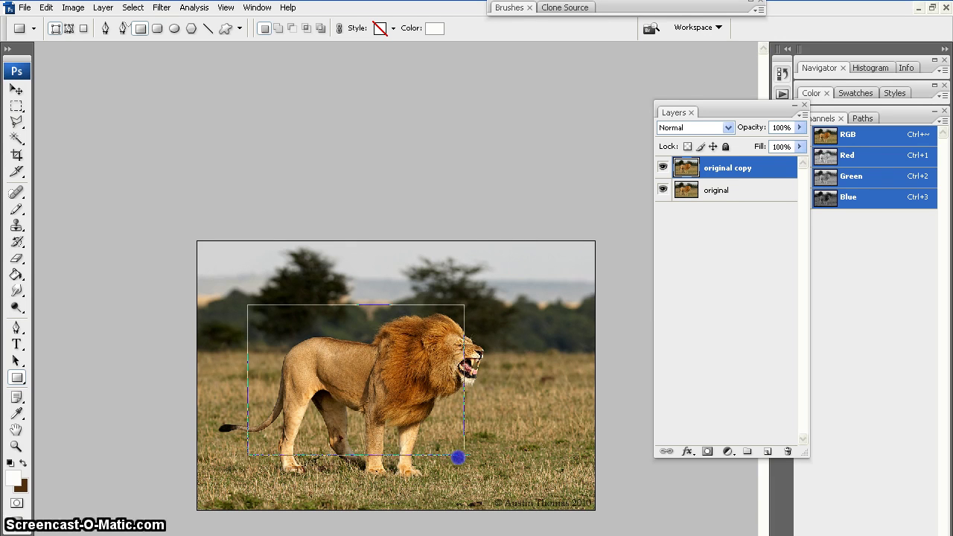
{"action": "left_click_drag", "start_coordinate": [458, 458], "coordinate": [466, 456]}
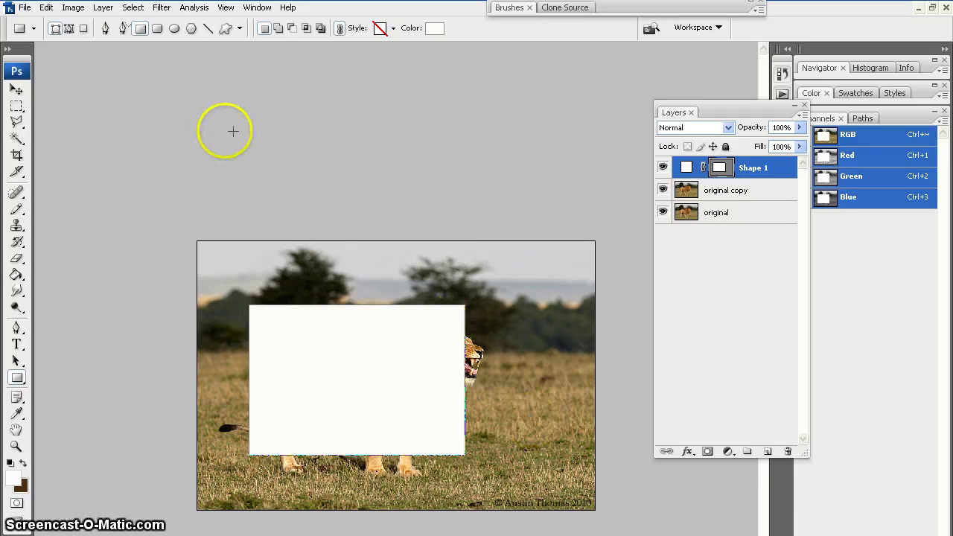
- Make a rectangular marquee selection slightly inside the white rectangle, leaving an even, narrow border on every side
{"action": "left_click", "coordinate": [17, 107]}
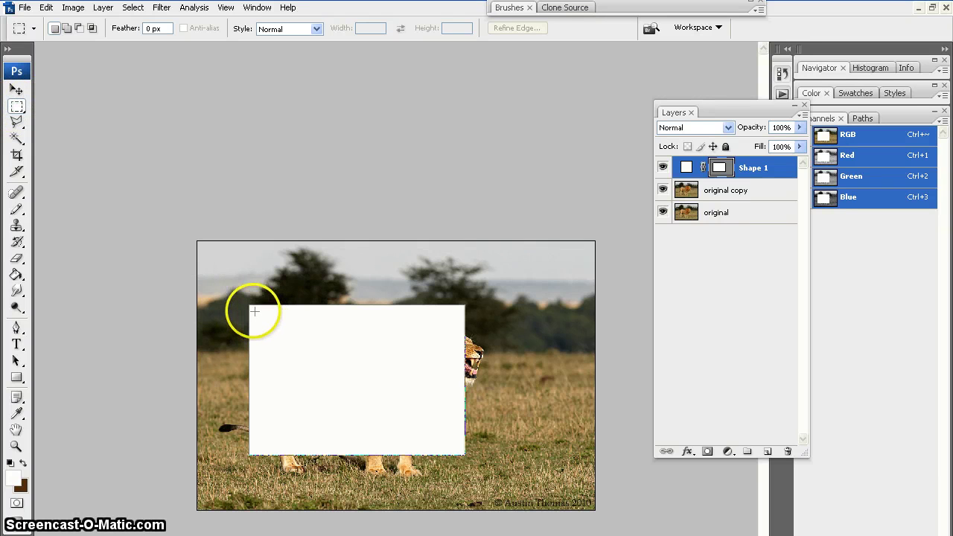
{"action": "left_click_drag", "start_coordinate": [253, 311], "coordinate": [437, 431]}
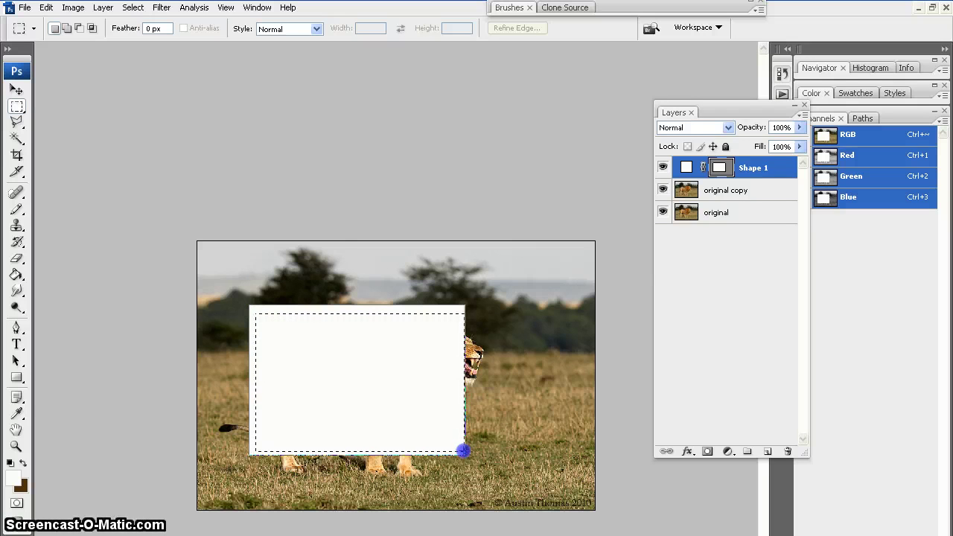
{"action": "left_click_drag", "start_coordinate": [464, 452], "coordinate": [462, 450]}
{"action": "left_click_drag", "start_coordinate": [457, 445], "coordinate": [456, 443]}
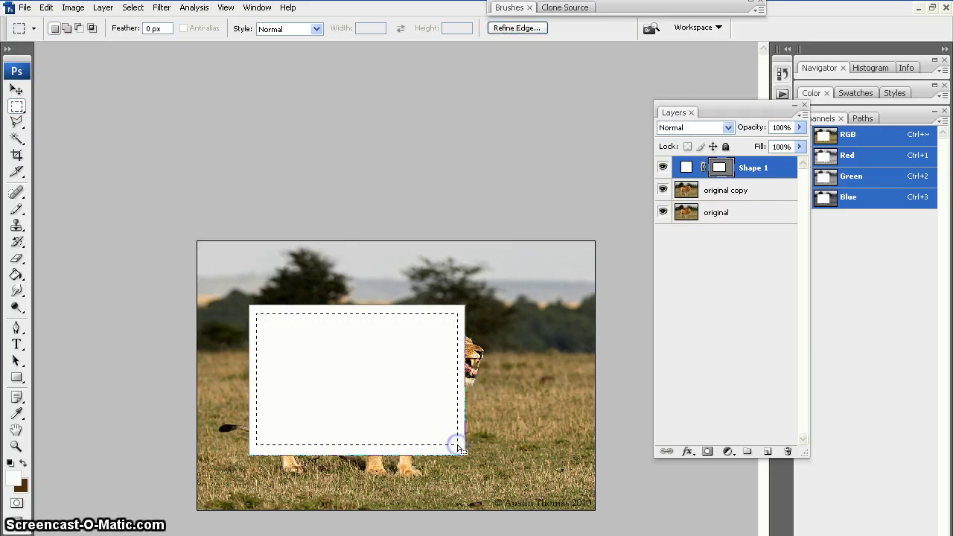
{"action": "right_click", "coordinate": [409, 386]}
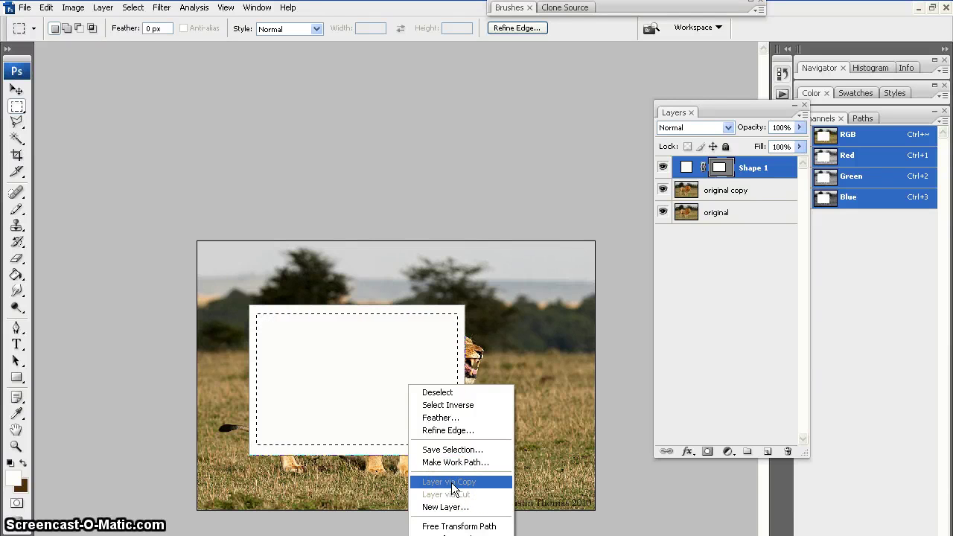
{"action": "left_click", "coordinate": [443, 412]}
{"action": "left_click", "coordinate": [749, 209]}
{"action": "left_click", "coordinate": [748, 173]}
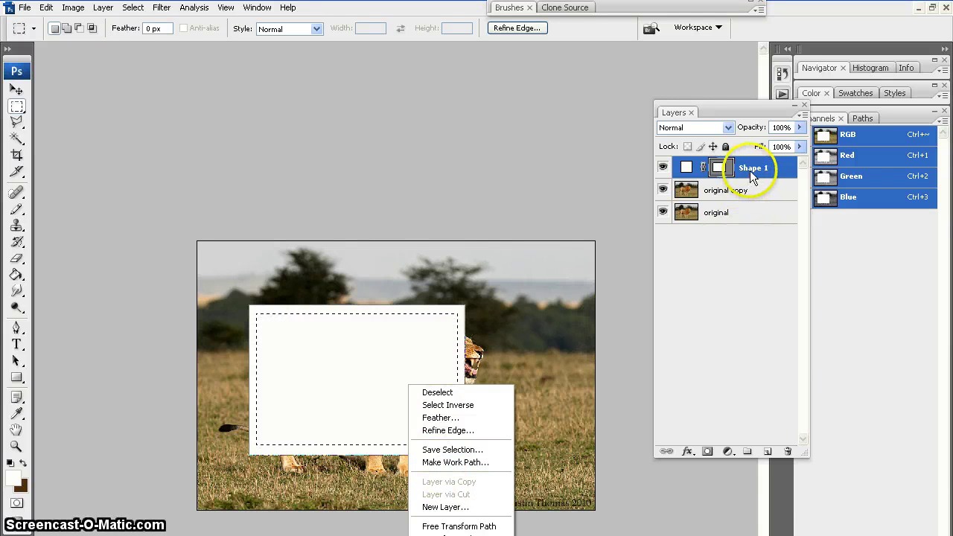
{"action": "left_click", "coordinate": [721, 167]}
{"action": "left_click", "coordinate": [749, 169]}
{"action": "left_click", "coordinate": [709, 165]}
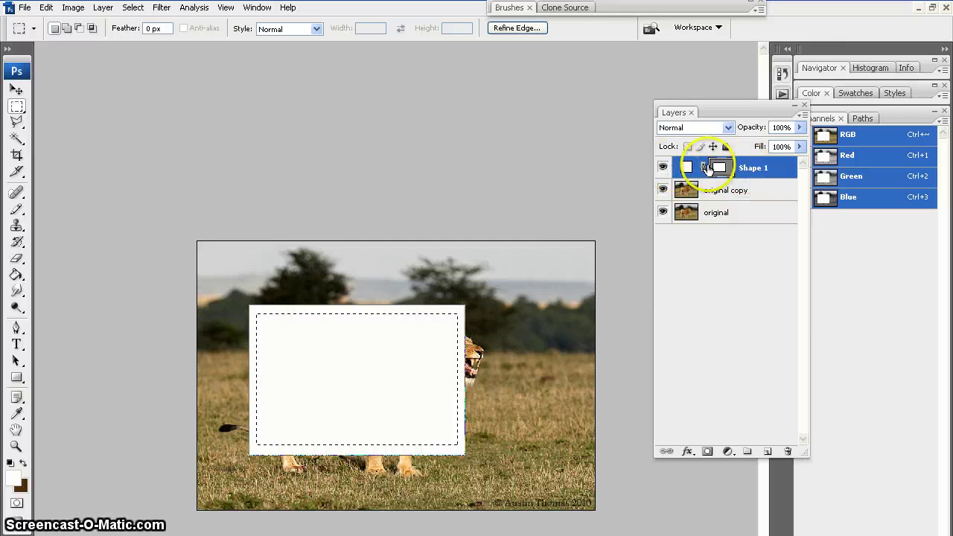
{"action": "left_click", "coordinate": [754, 166]}
{"action": "left_click", "coordinate": [735, 179]}
{"action": "left_click", "coordinate": [402, 404]}
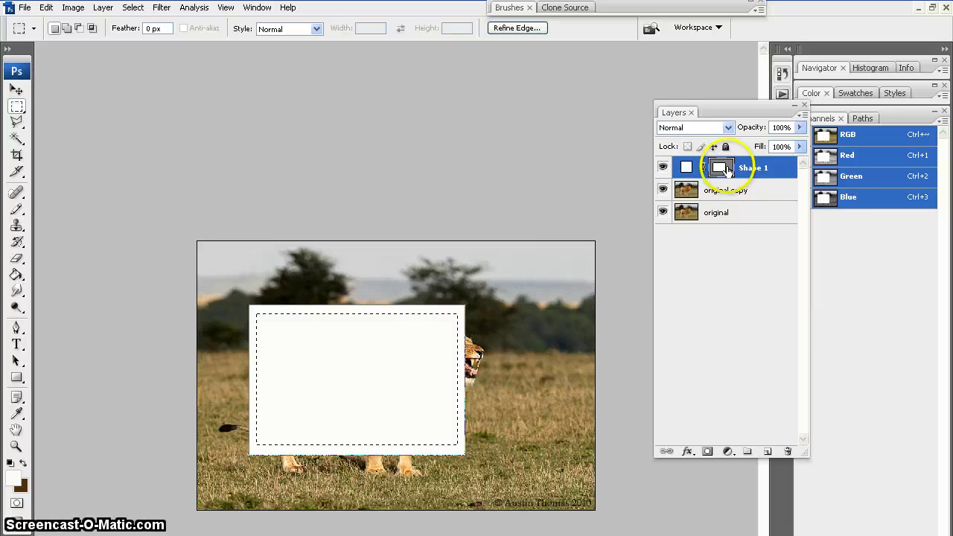
- Rasterize the Shape 1 layer
{"action": "right_click", "coordinate": [753, 166]}
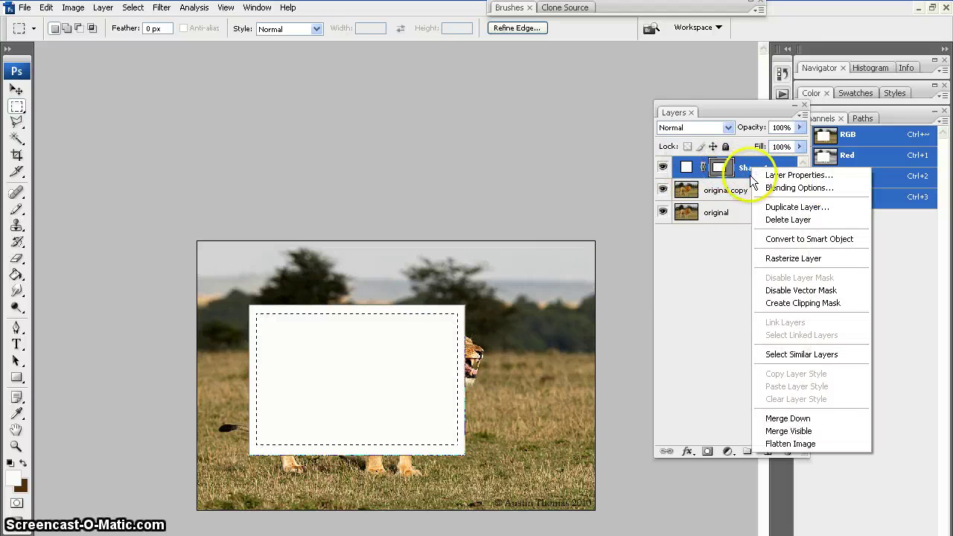
{"action": "left_click", "coordinate": [778, 259]}
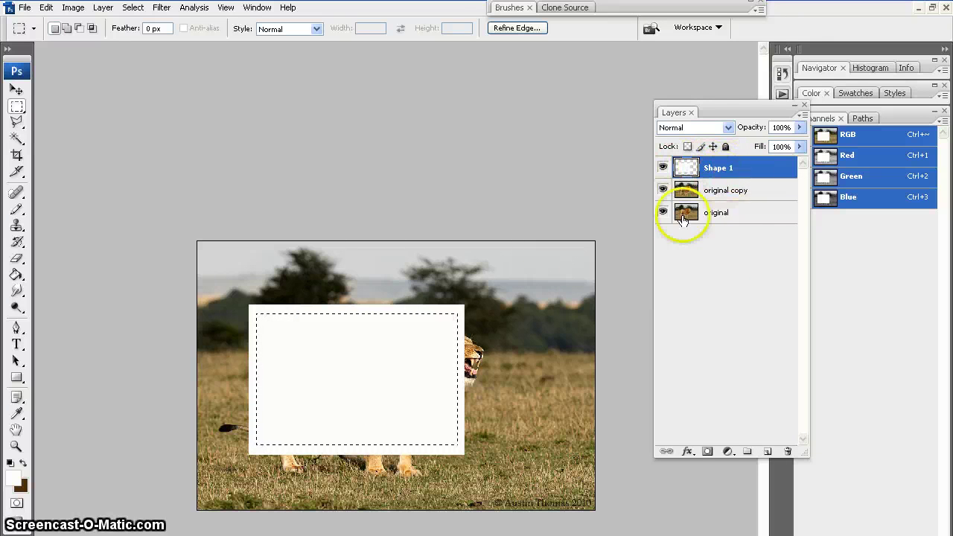
- Cut the selected interior of the white rectangle onto its own layer and hide that layer, leaving a white frame
{"action": "right_click", "coordinate": [376, 352]}
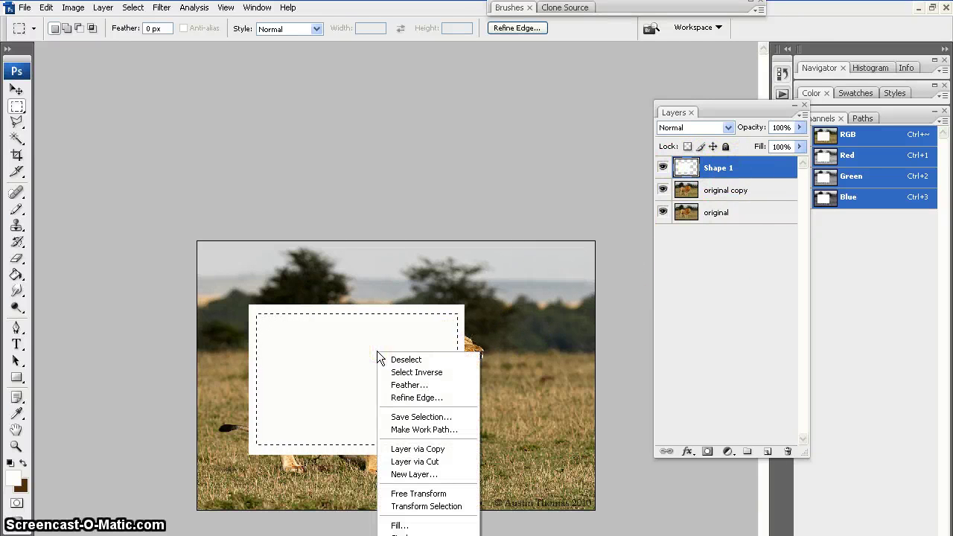
{"action": "left_click", "coordinate": [434, 463]}
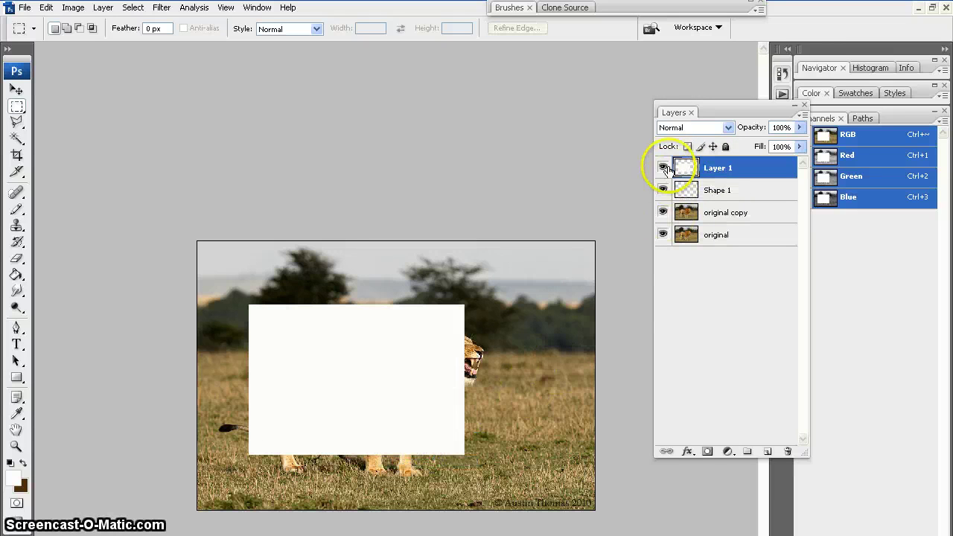
{"action": "left_click", "coordinate": [663, 167]}
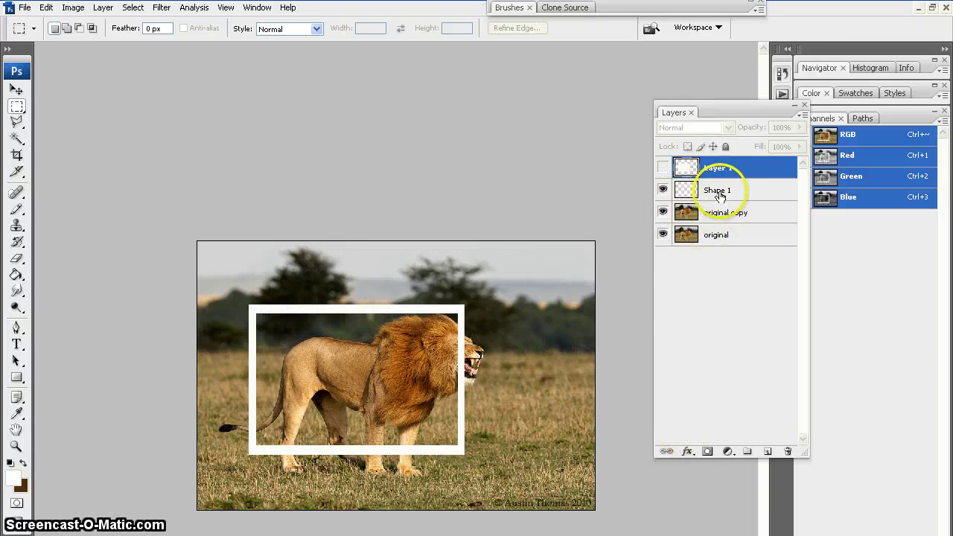
- Compare the Shape 1 and Layer 1 contents, delete Layer 1 with the cut-out white interior, and keep the Shape 1 frame visible
{"action": "left_click", "coordinate": [718, 192]}
{"action": "left_click", "coordinate": [663, 191]}
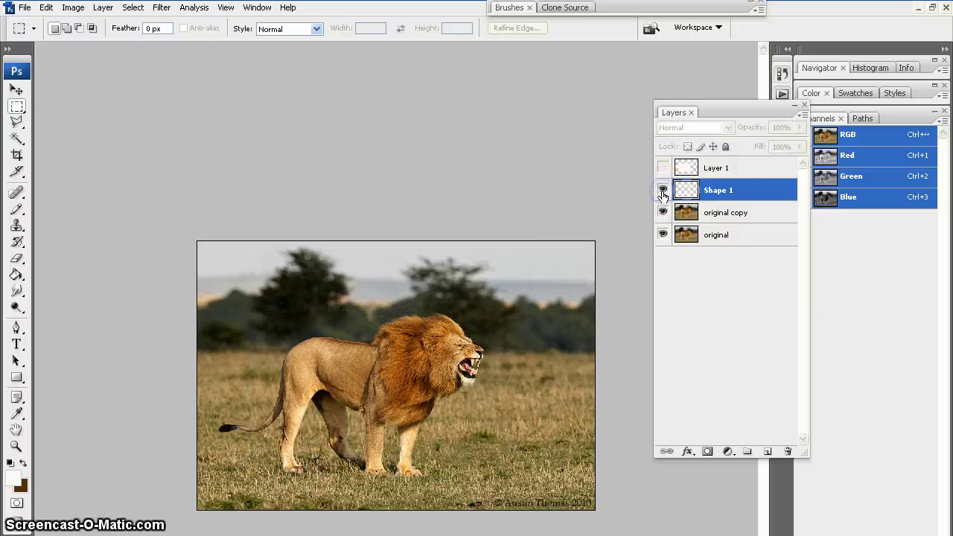
{"action": "left_click", "coordinate": [663, 193]}
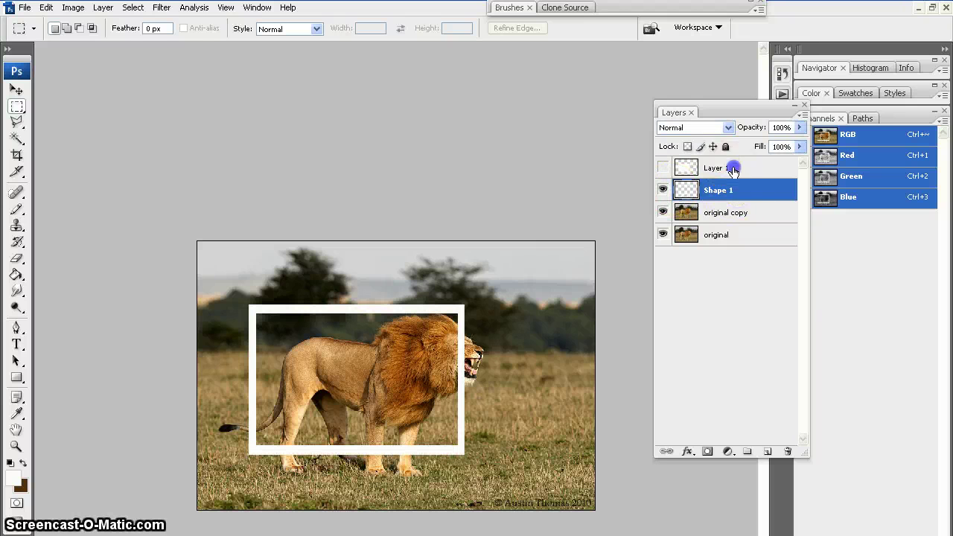
{"action": "left_click", "coordinate": [734, 171]}
{"action": "left_click", "coordinate": [663, 169]}
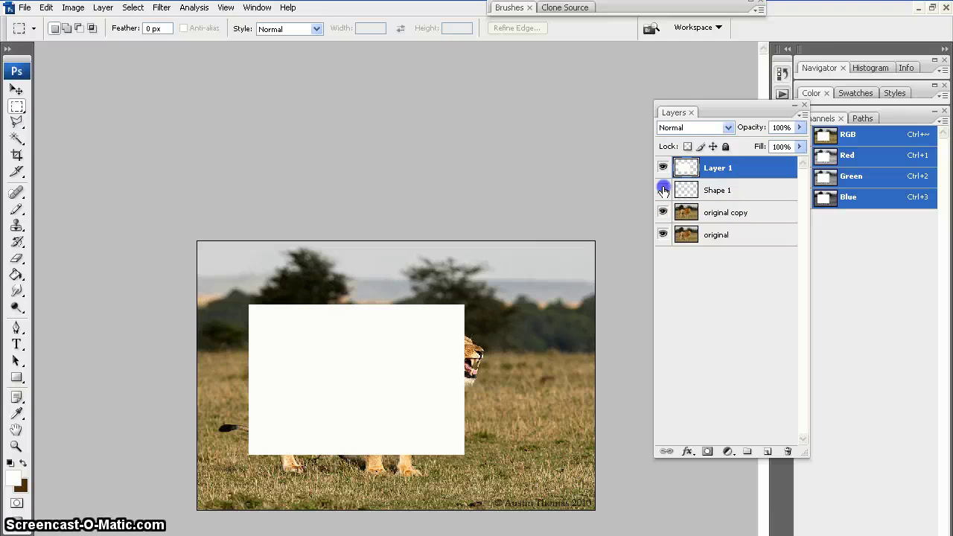
{"action": "left_click", "coordinate": [663, 191]}
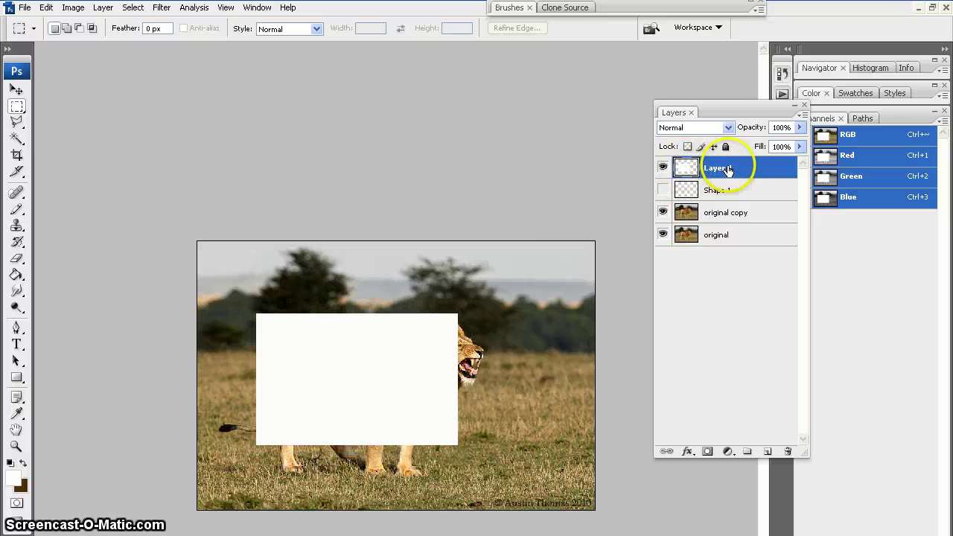
{"action": "left_click_drag", "start_coordinate": [728, 170], "coordinate": [728, 434]}
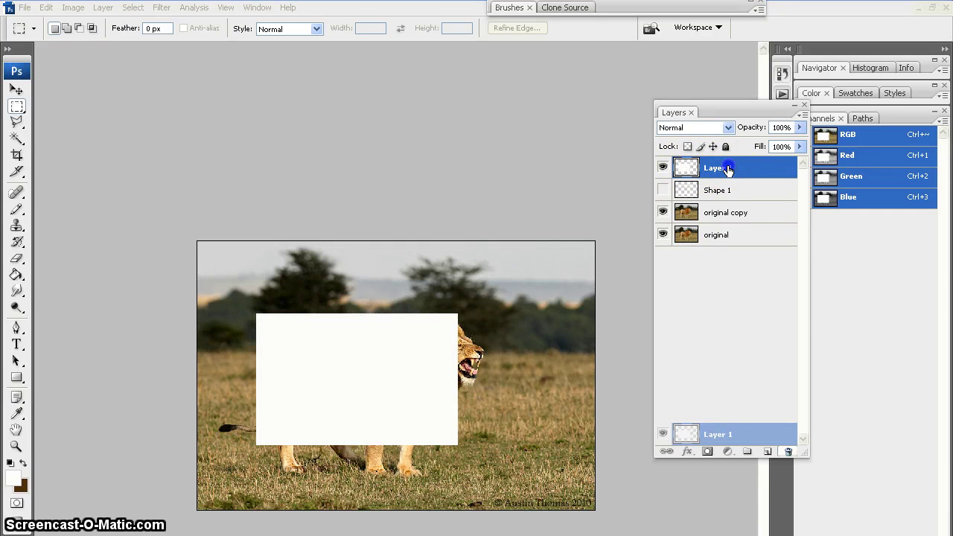
{"action": "left_click_drag", "start_coordinate": [789, 456], "coordinate": [789, 452]}
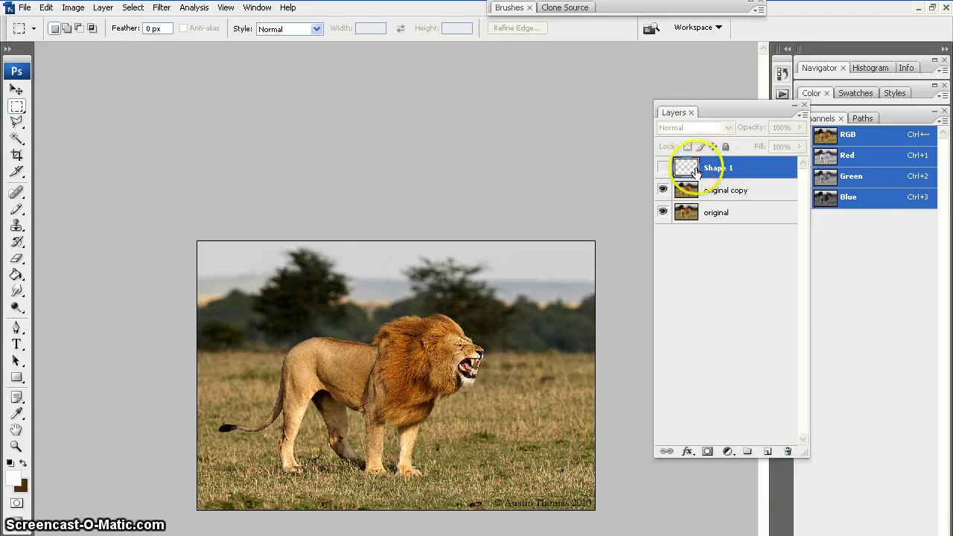
{"action": "left_click", "coordinate": [661, 170]}
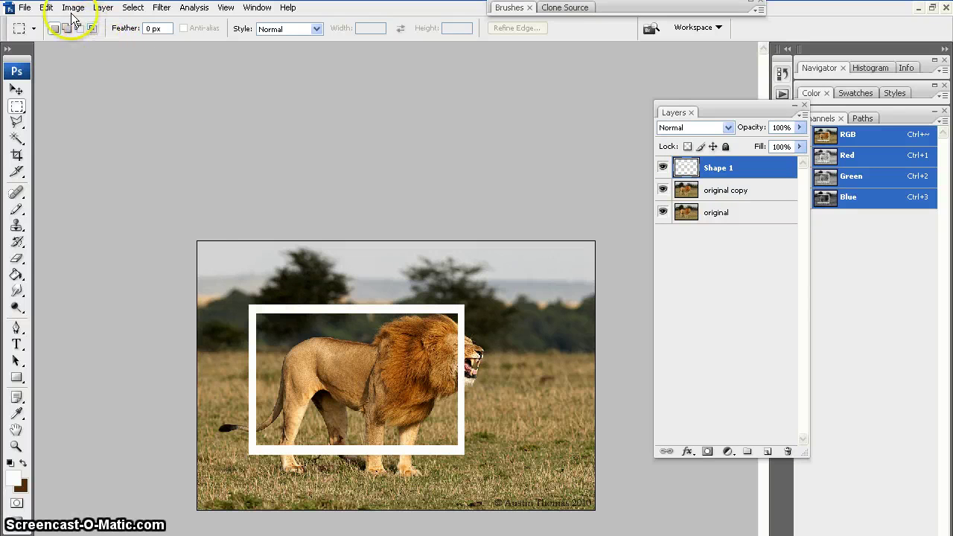
- Apply a Perspective transform to the white frame, making its tail side shorter and slanted and its head side taller
{"action": "left_click", "coordinate": [46, 7]}
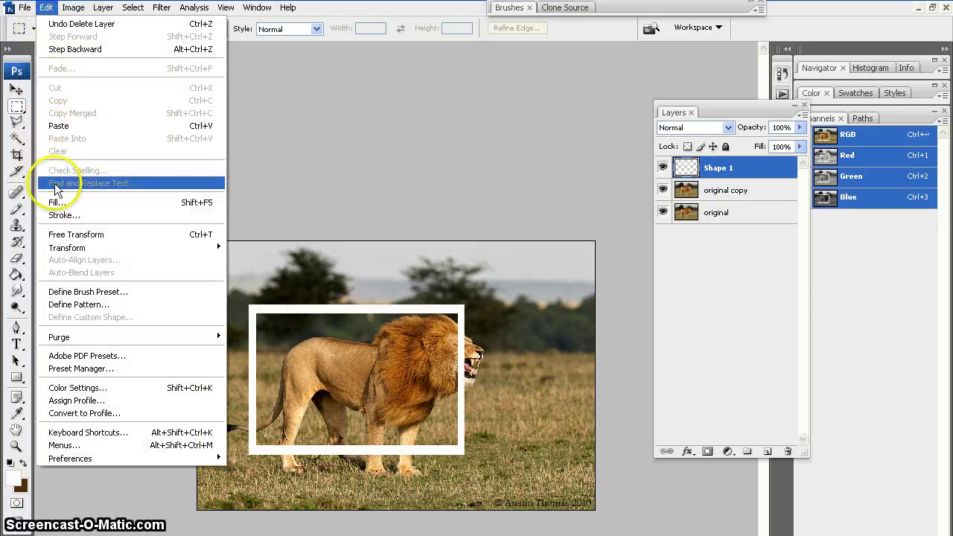
{"action": "mouse_move", "coordinate": [70, 249]}
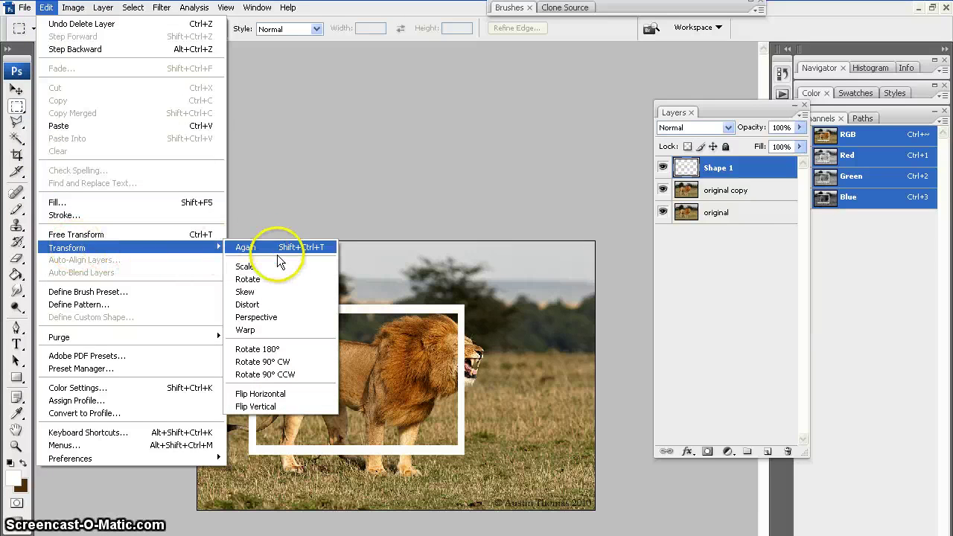
{"action": "left_click", "coordinate": [272, 318]}
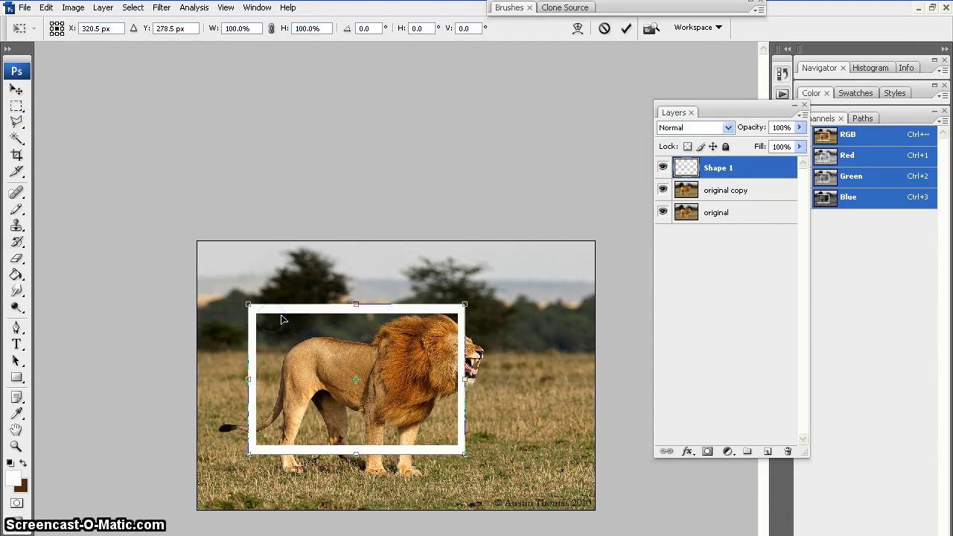
{"action": "left_click_drag", "start_coordinate": [249, 307], "coordinate": [266, 333]}
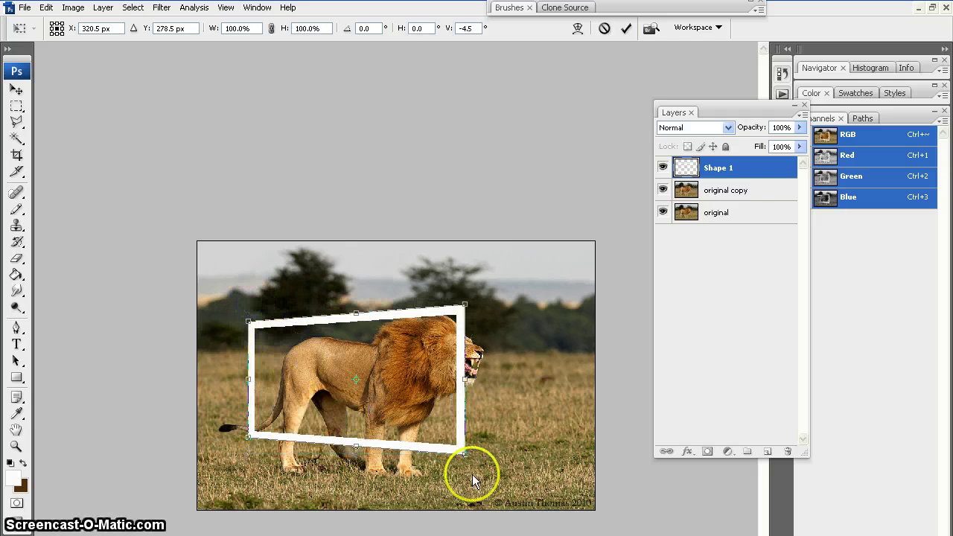
{"action": "left_click_drag", "start_coordinate": [465, 454], "coordinate": [481, 477]}
{"action": "left_click_drag", "start_coordinate": [248, 439], "coordinate": [248, 442]}
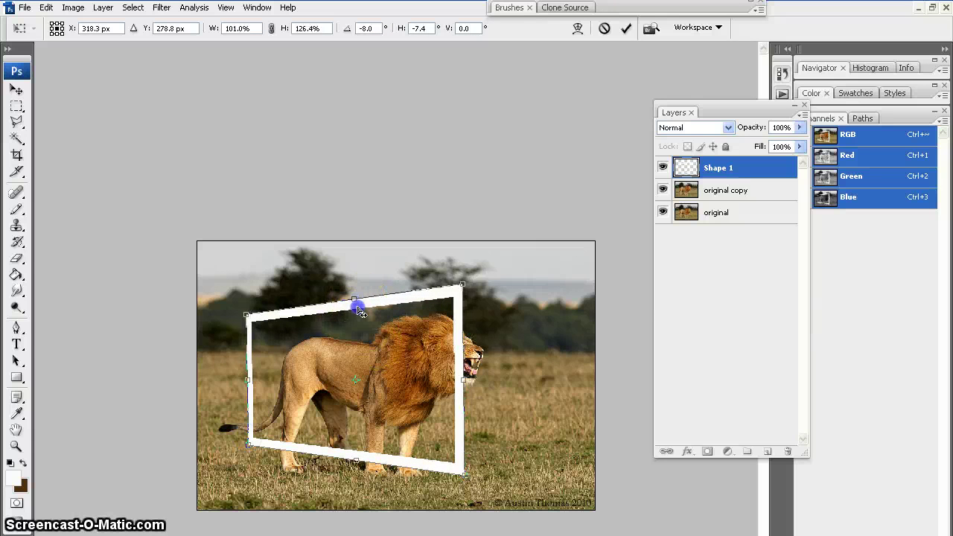
{"action": "left_click_drag", "start_coordinate": [362, 314], "coordinate": [346, 330]}
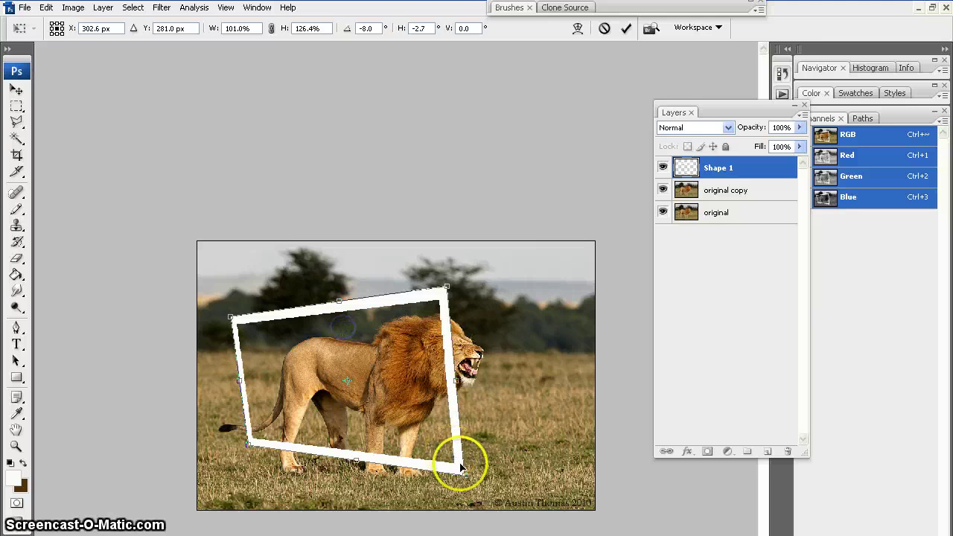
{"action": "left_click_drag", "start_coordinate": [462, 468], "coordinate": [452, 471]}
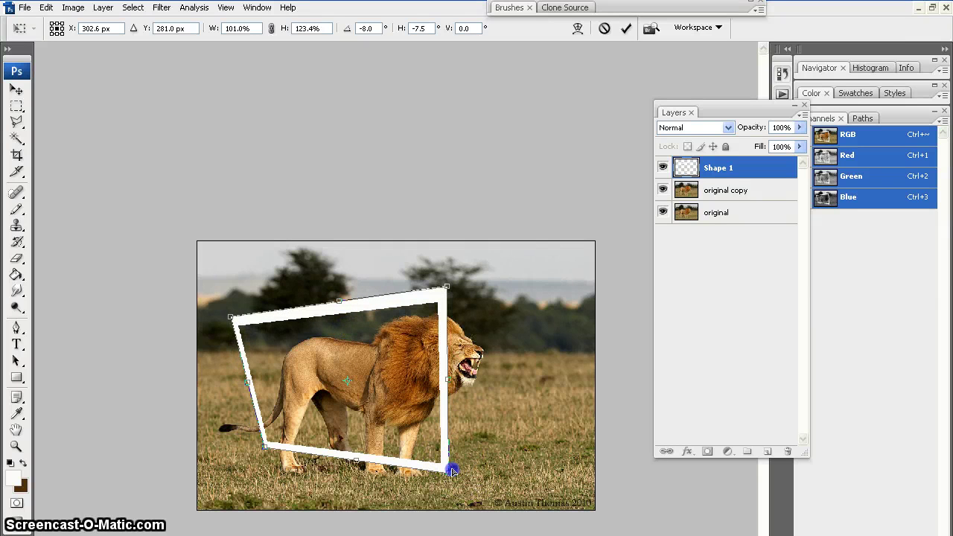
{"action": "key", "text": "Return"}
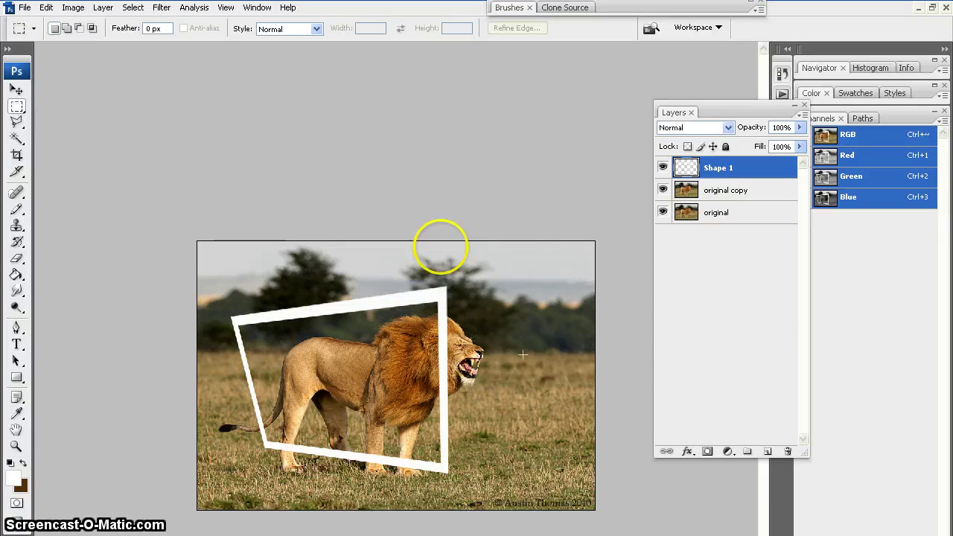
- Distort the white frame, raising its upper-left corner and shifting its right edge outward across the lion's face
{"action": "left_click", "coordinate": [47, 10]}
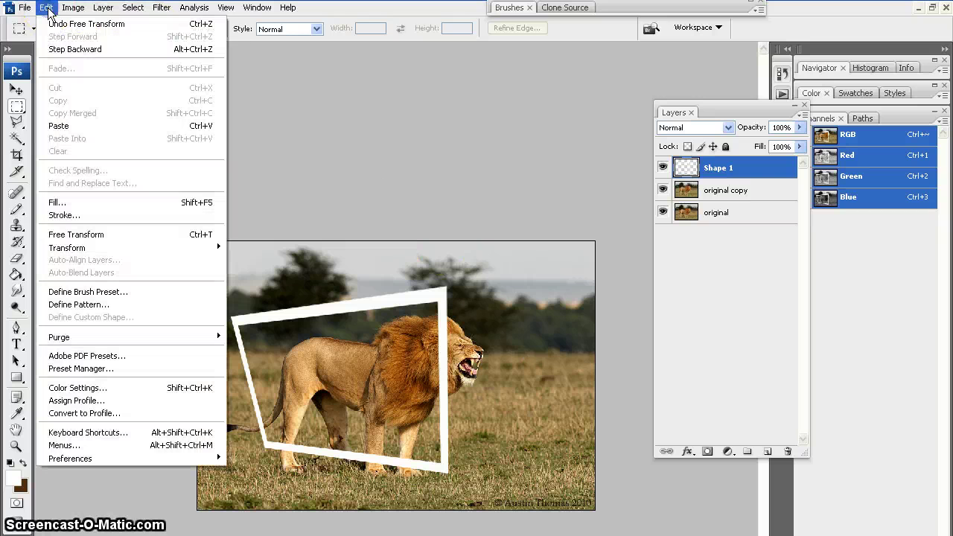
{"action": "mouse_move", "coordinate": [72, 256]}
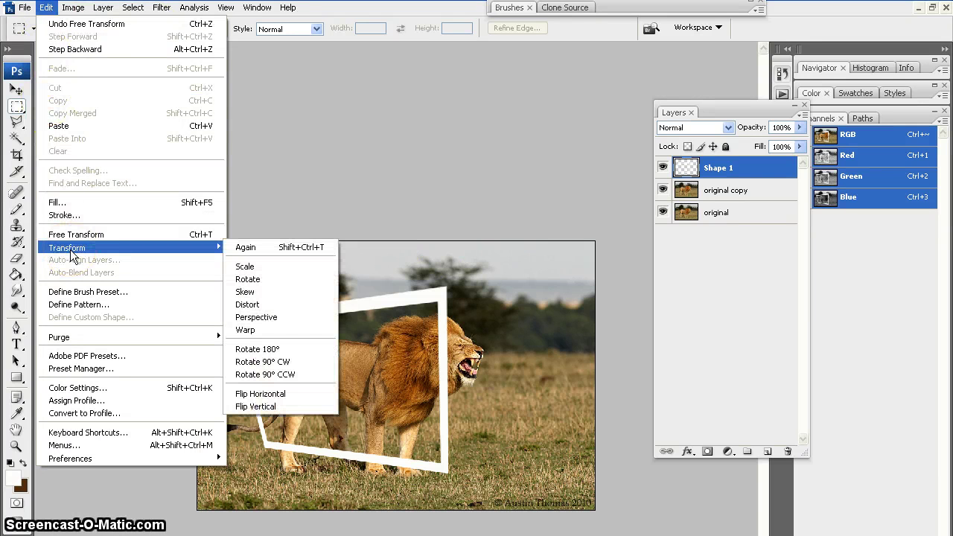
{"action": "left_click", "coordinate": [265, 305]}
{"action": "mouse_move", "coordinate": [341, 286]}
{"action": "left_mouse_down"}
{"action": "mouse_move", "coordinate": [328, 260]}
{"action": "mouse_move", "coordinate": [363, 286]}
{"action": "mouse_move", "coordinate": [335, 284]}
{"action": "left_mouse_up"}
{"action": "mouse_move", "coordinate": [254, 286]}
{"action": "left_mouse_down"}
{"action": "mouse_move", "coordinate": [225, 279]}
{"action": "mouse_move", "coordinate": [228, 255]}
{"action": "mouse_move", "coordinate": [249, 273]}
{"action": "left_mouse_up"}
{"action": "left_click_drag", "start_coordinate": [447, 473], "coordinate": [465, 467]}
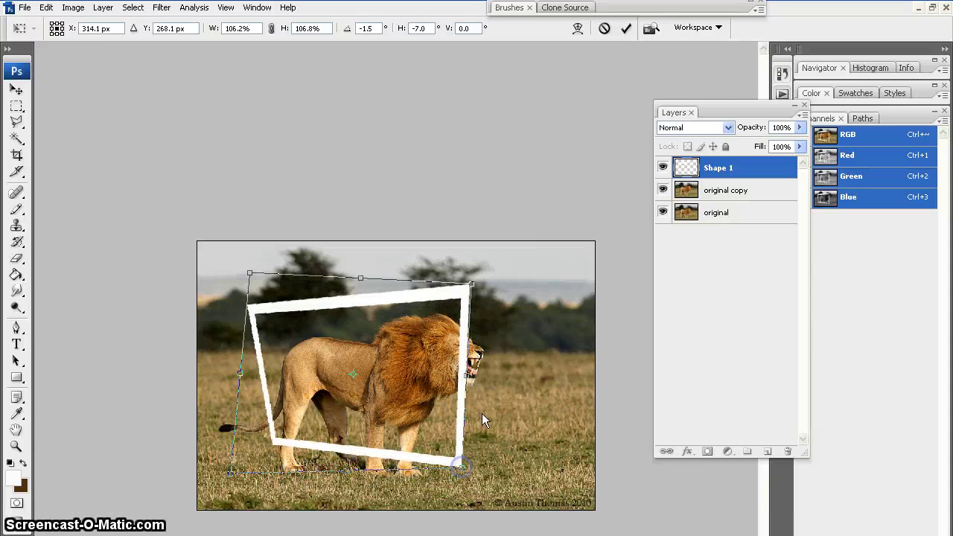
{"action": "key", "text": "Return"}
{"action": "key", "text": "m"}
{"action": "left_click", "coordinate": [516, 419]}
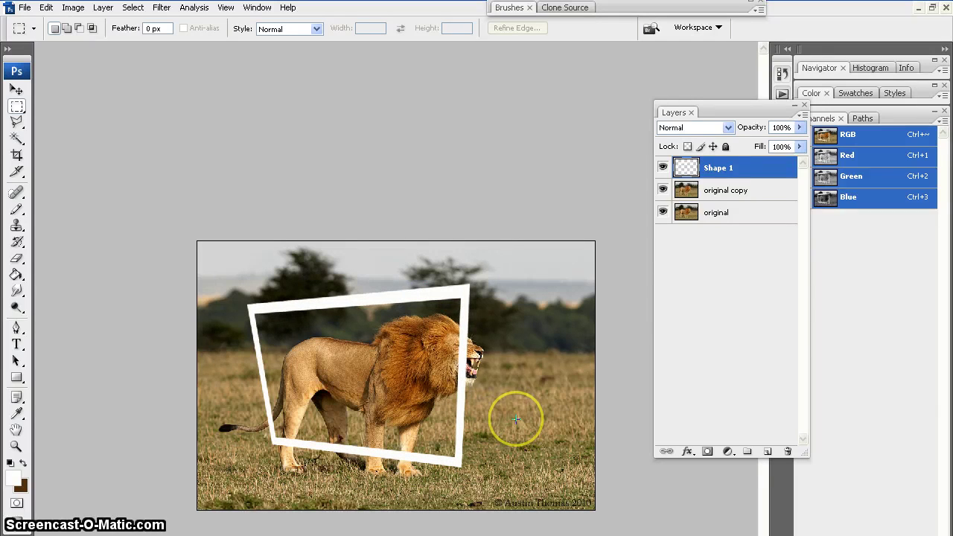
- Hide the original layer and erase the outer background around the lion and frame on original copy with a 125 px eraser
{"action": "left_click", "coordinate": [734, 191]}
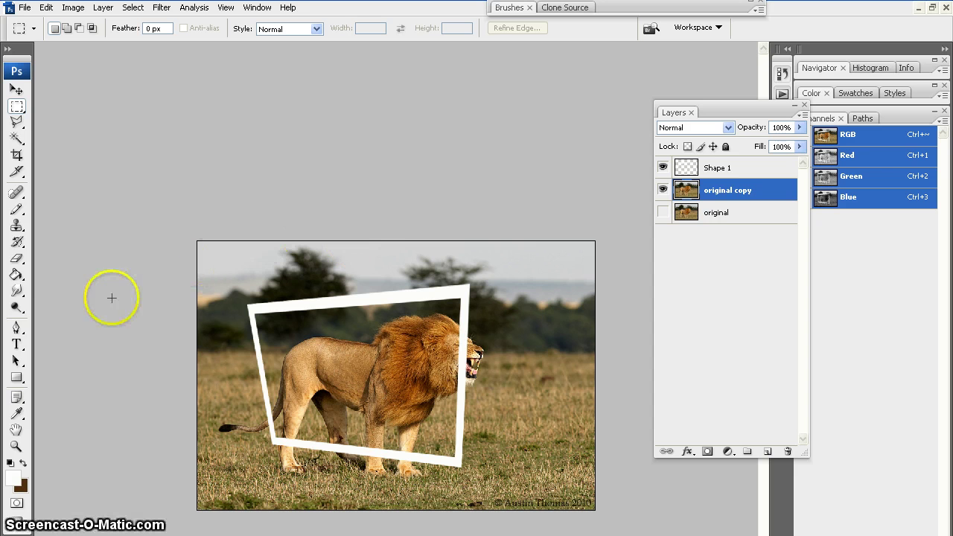
{"action": "left_click", "coordinate": [17, 259]}
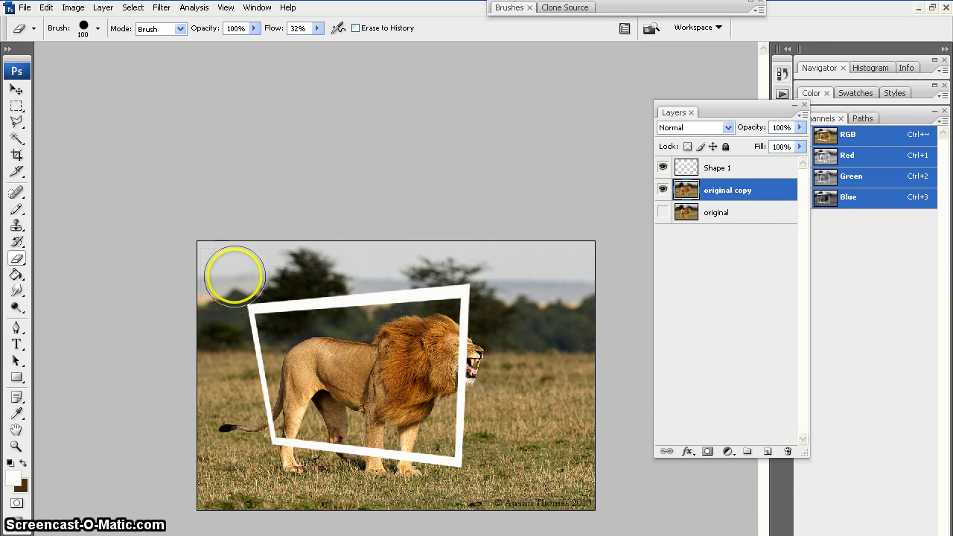
{"action": "key", "text": "bracketright"}
{"action": "key", "text": "bracketright"}
{"action": "key", "text": "bracketright"}
{"action": "key", "text": "bracketright"}
{"action": "mouse_move", "coordinate": [234, 271]}
{"action": "left_mouse_down"}
{"action": "mouse_move", "coordinate": [261, 253]}
{"action": "mouse_move", "coordinate": [447, 230]}
{"action": "mouse_move", "coordinate": [327, 240]}
{"action": "mouse_move", "coordinate": [589, 226]}
{"action": "mouse_move", "coordinate": [559, 219]}
{"action": "mouse_move", "coordinate": [606, 326]}
{"action": "mouse_move", "coordinate": [508, 467]}
{"action": "mouse_move", "coordinate": [415, 517]}
{"action": "mouse_move", "coordinate": [223, 515]}
{"action": "mouse_move", "coordinate": [183, 445]}
{"action": "mouse_move", "coordinate": [209, 238]}
{"action": "mouse_move", "coordinate": [256, 231]}
{"action": "left_mouse_up"}
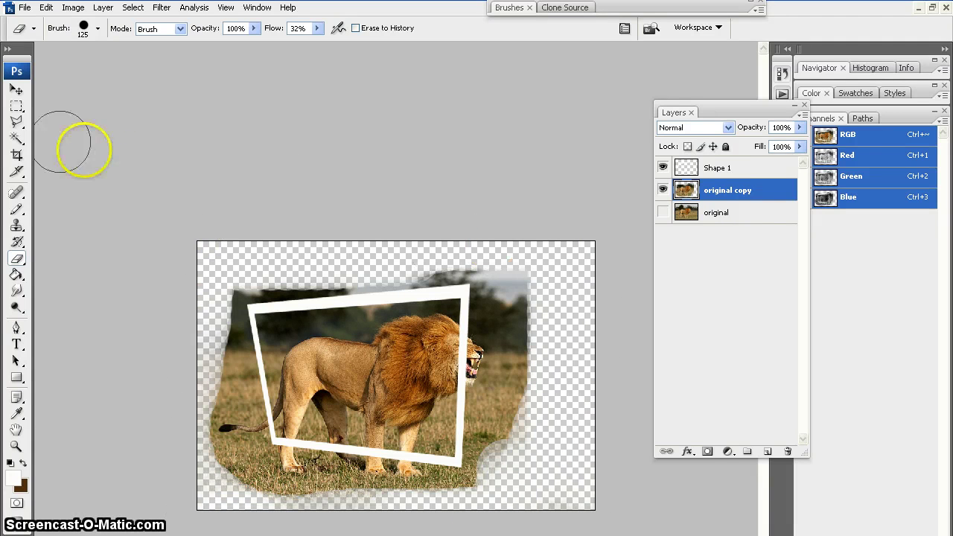
- Select the background strip above the frame's top edge with the Polygonal Lasso and delete it from original copy
{"action": "left_click", "coordinate": [18, 124]}
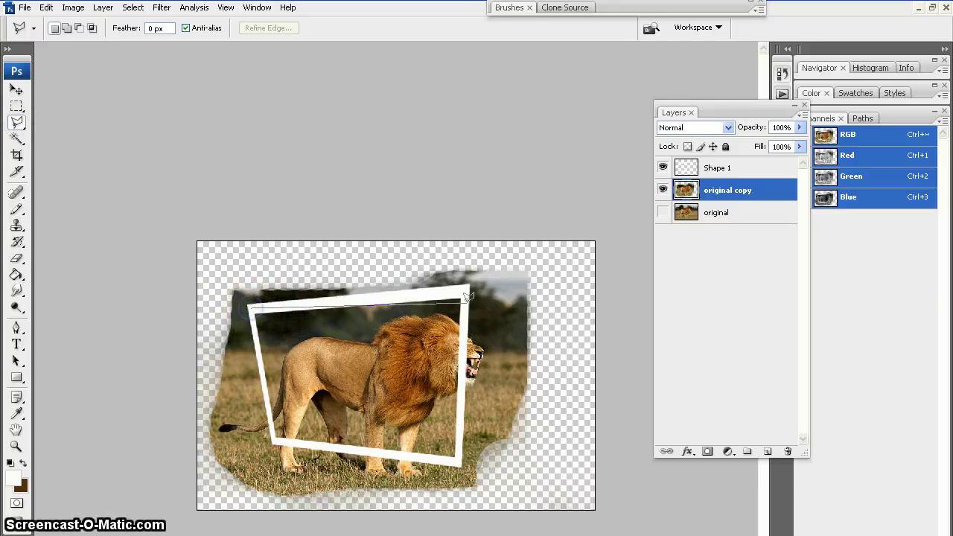
{"action": "left_click", "coordinate": [199, 292]}
{"action": "left_click", "coordinate": [254, 307]}
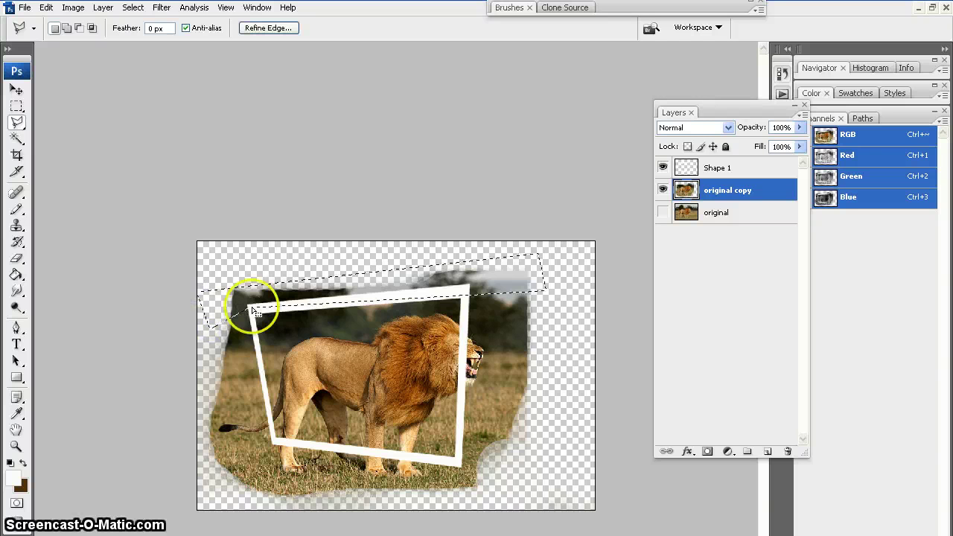
{"action": "key", "text": "Delete"}
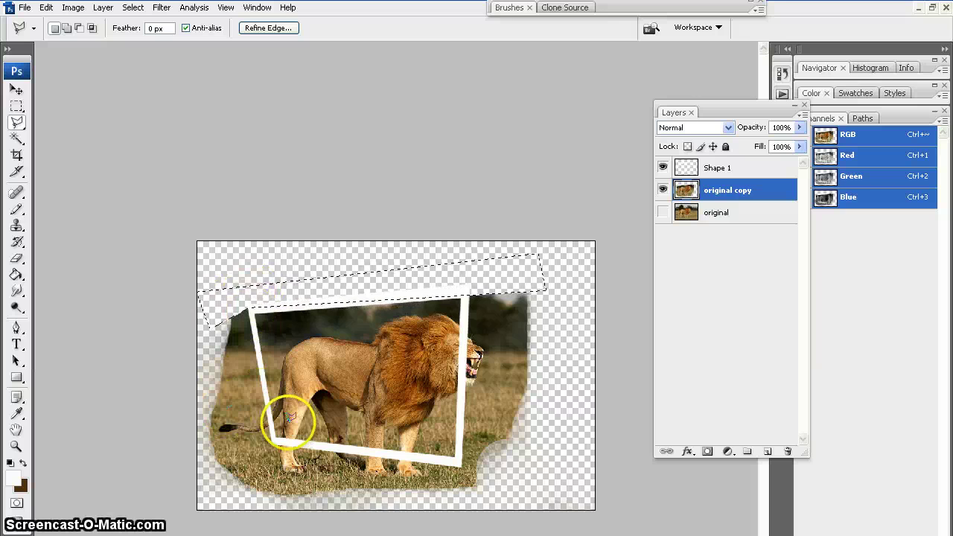
- Set the eraser to 70 px with 100% flow and try to erase the grass outside the frame's left edge above the tail
{"action": "key", "text": "ctrl+plus"}
{"action": "key", "text": "ctrl+plus"}
{"action": "key", "text": "ctrl+plus"}
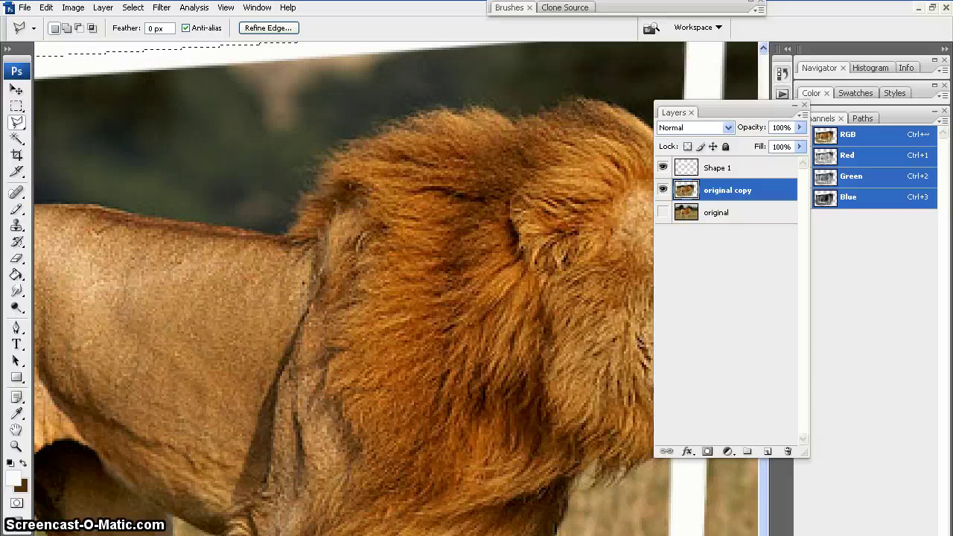
{"action": "scroll", "coordinate": [397, 289], "scroll_direction": "left", "scroll_amount": 10}
{"action": "scroll", "coordinate": [311, 512], "scroll_direction": "down", "scroll_amount": 3}
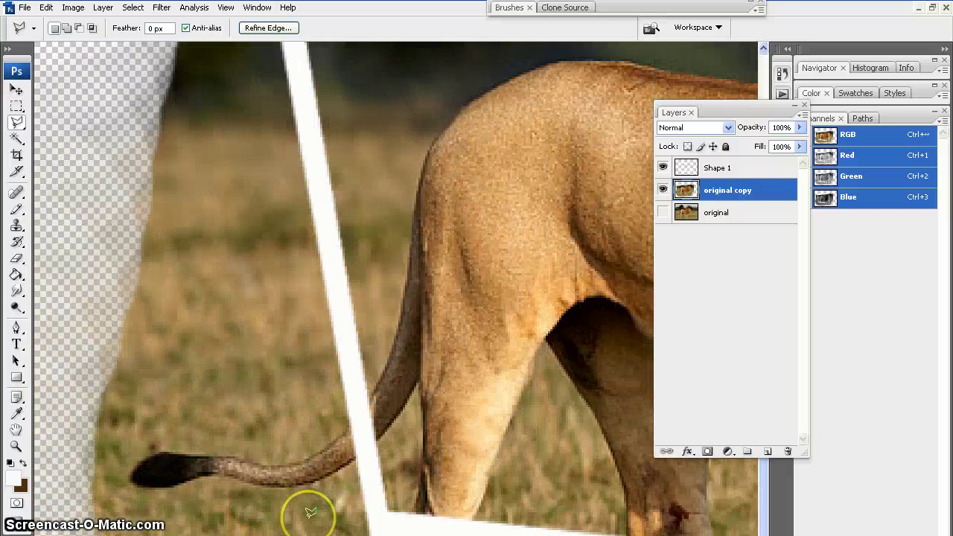
{"action": "scroll", "coordinate": [309, 512], "scroll_direction": "down", "scroll_amount": 2}
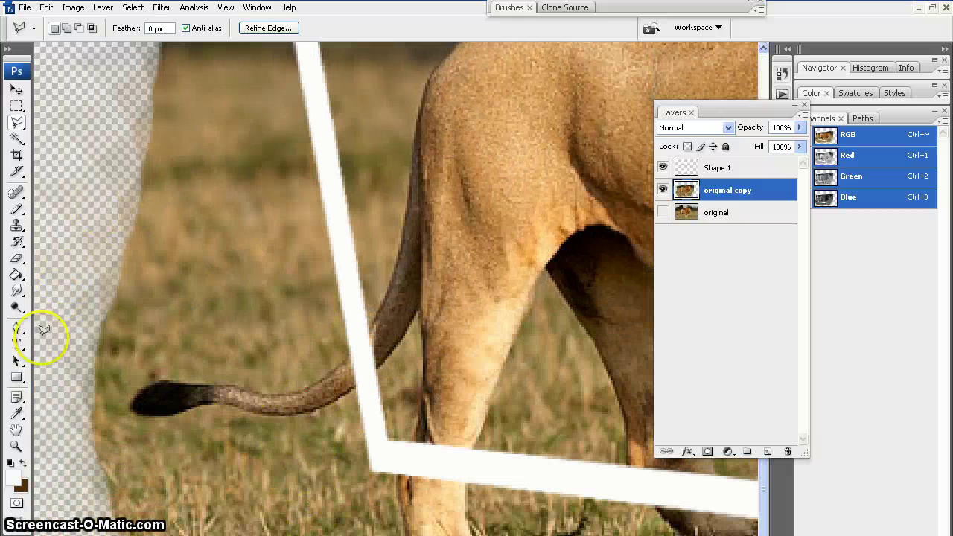
{"action": "left_click", "coordinate": [17, 257]}
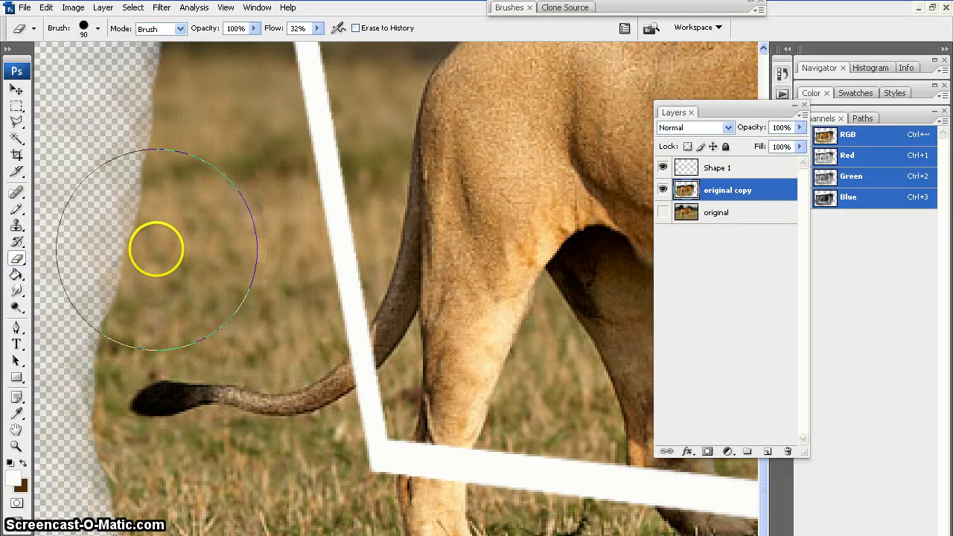
{"action": "key", "text": "["}
{"action": "key", "text": "["}
{"action": "left_click_drag", "start_coordinate": [157, 248], "coordinate": [128, 258]}
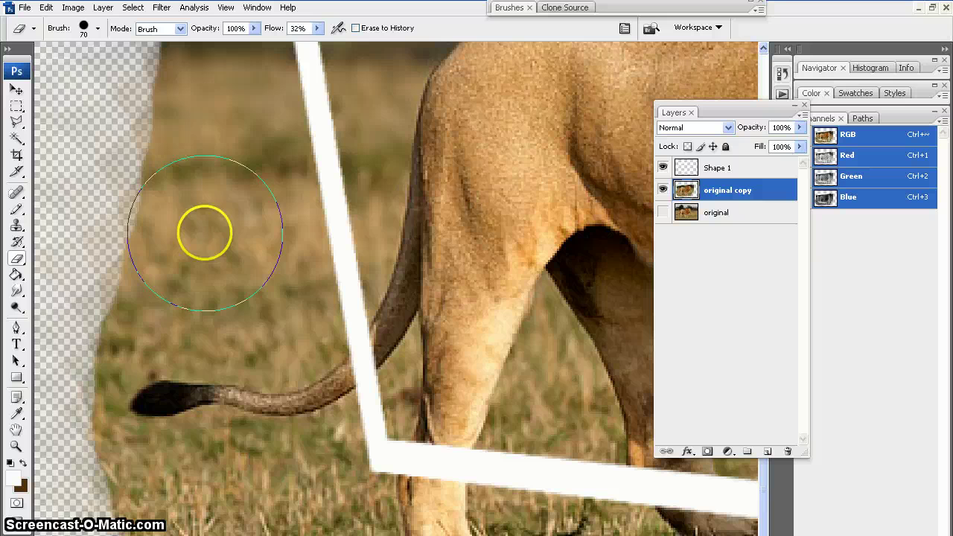
{"action": "mouse_move", "coordinate": [205, 232]}
{"action": "left_mouse_down"}
{"action": "mouse_move", "coordinate": [168, 223]}
{"action": "mouse_move", "coordinate": [116, 255]}
{"action": "mouse_move", "coordinate": [227, 264]}
{"action": "left_mouse_up"}
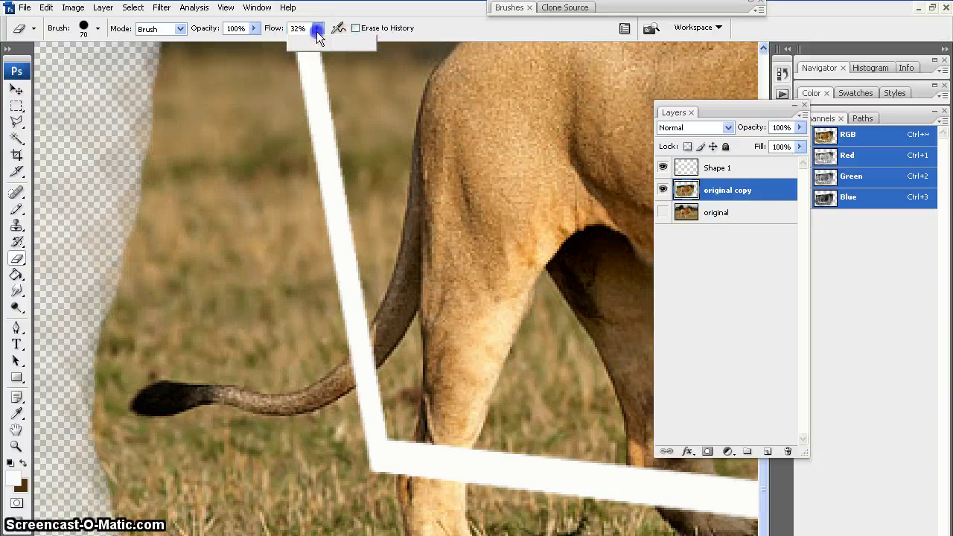
{"action": "left_click_drag", "start_coordinate": [321, 44], "coordinate": [369, 43]}
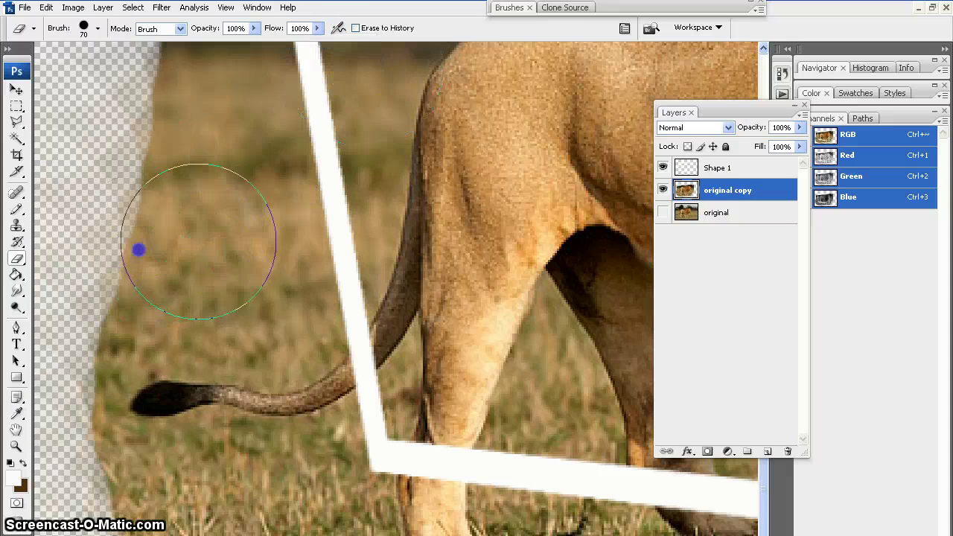
{"action": "mouse_move", "coordinate": [183, 155]}
{"action": "left_mouse_down"}
{"action": "mouse_move", "coordinate": [208, 224]}
{"action": "mouse_move", "coordinate": [176, 200]}
{"action": "left_mouse_up"}
{"action": "key", "text": "ctrl+minus"}
{"action": "key", "text": "ctrl+minus"}
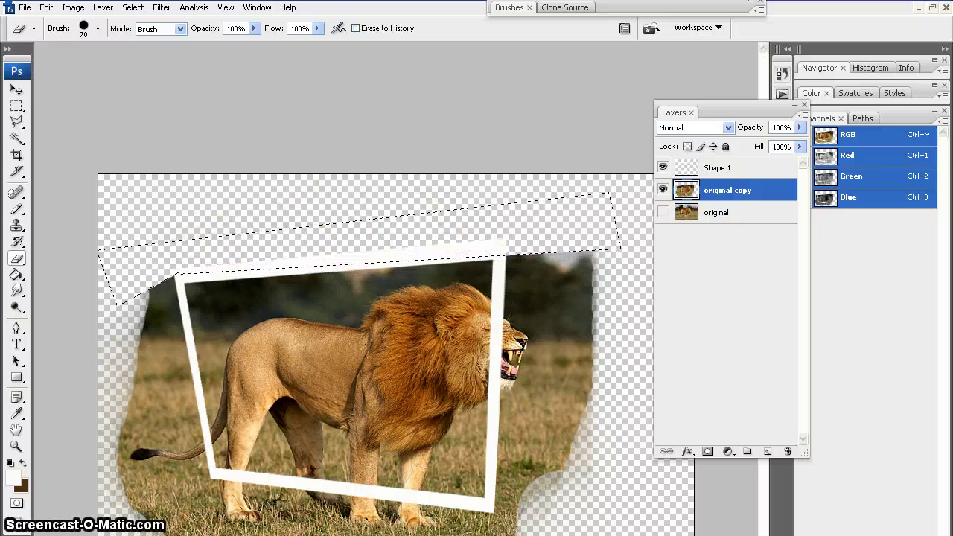
{"action": "key", "text": "ctrl+plus"}
{"action": "key", "text": "ctrl+plus"}
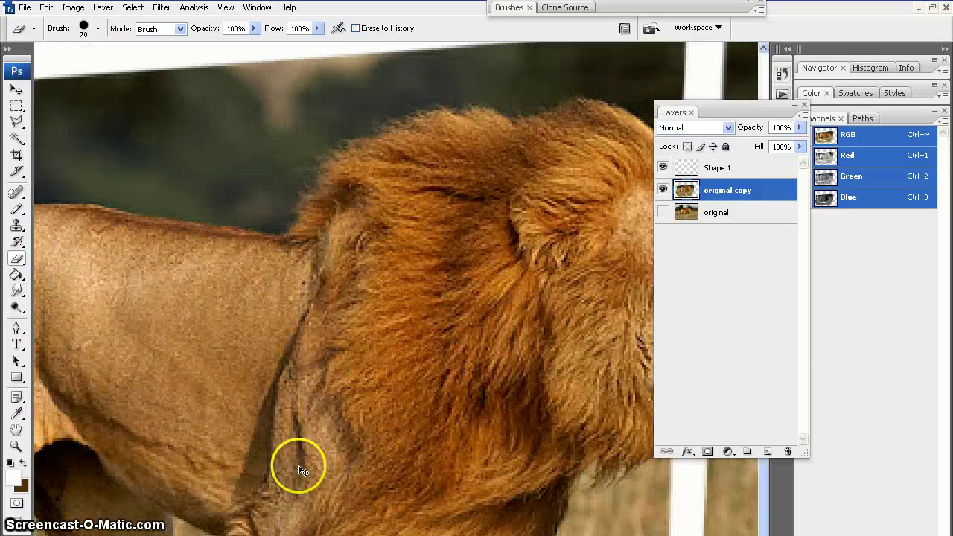
{"action": "scroll", "coordinate": [344, 289], "scroll_direction": "left", "scroll_amount": 7}
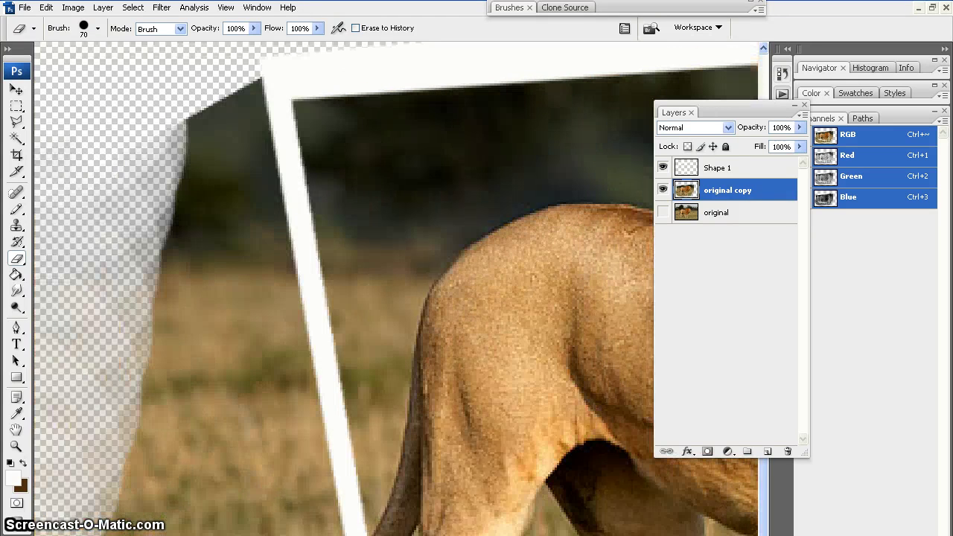
- Erase the background outside the frame's left edge on original copy, from the upper corner down to just above the tail
{"action": "mouse_move", "coordinate": [117, 181]}
{"action": "left_mouse_down"}
{"action": "mouse_move", "coordinate": [135, 373]}
{"action": "mouse_move", "coordinate": [170, 159]}
{"action": "mouse_move", "coordinate": [186, 110]}
{"action": "mouse_move", "coordinate": [198, 111]}
{"action": "mouse_move", "coordinate": [202, 202]}
{"action": "mouse_move", "coordinate": [208, 169]}
{"action": "mouse_move", "coordinate": [258, 425]}
{"action": "mouse_move", "coordinate": [222, 433]}
{"action": "mouse_move", "coordinate": [104, 387]}
{"action": "mouse_move", "coordinate": [79, 400]}
{"action": "mouse_move", "coordinate": [78, 387]}
{"action": "left_mouse_up"}
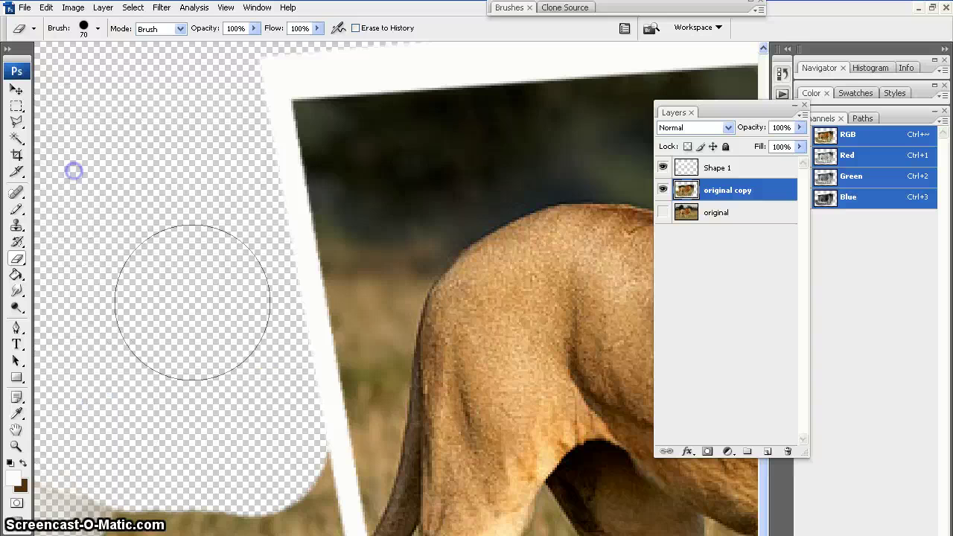
{"action": "scroll", "coordinate": [264, 391], "scroll_direction": "down", "scroll_amount": 2}
{"action": "scroll", "coordinate": [264, 391], "scroll_direction": "down", "scroll_amount": 2}
{"action": "mouse_move", "coordinate": [175, 288]}
{"action": "left_mouse_down"}
{"action": "mouse_move", "coordinate": [141, 264]}
{"action": "mouse_move", "coordinate": [230, 316]}
{"action": "mouse_move", "coordinate": [273, 247]}
{"action": "mouse_move", "coordinate": [266, 236]}
{"action": "mouse_move", "coordinate": [248, 276]}
{"action": "mouse_move", "coordinate": [164, 301]}
{"action": "mouse_move", "coordinate": [186, 288]}
{"action": "left_mouse_up"}
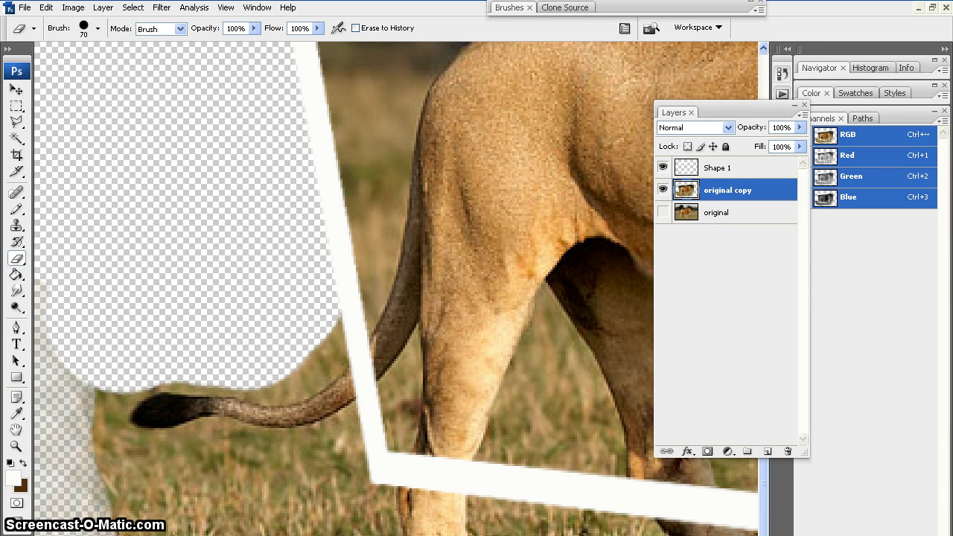
- Erase the leftover grass at the image's left side, below the tail and paws, and beyond the frame's lower-right corner with the 70 px eraser
{"action": "key", "text": "ctrl+minus"}
{"action": "key", "text": "ctrl+minus"}
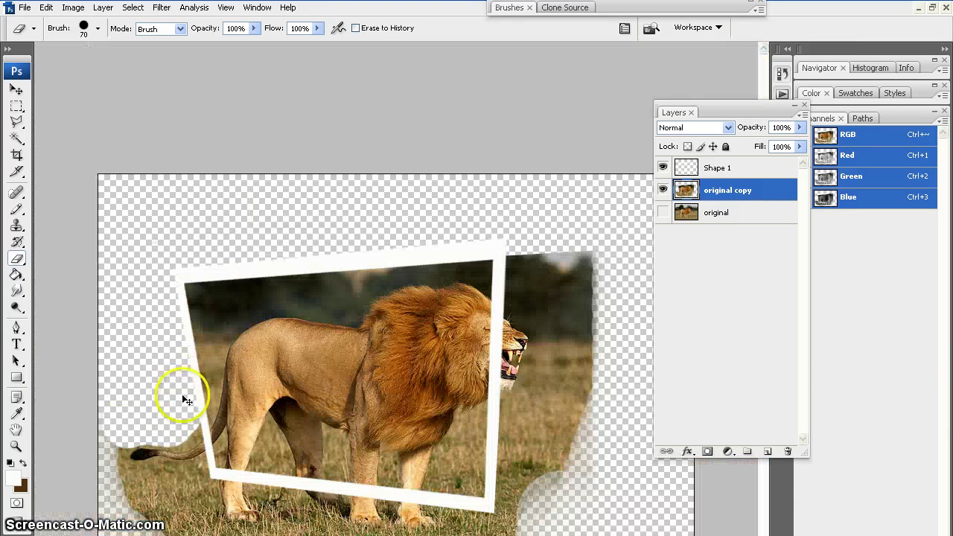
{"action": "left_click_drag", "start_coordinate": [99, 426], "coordinate": [98, 533]}
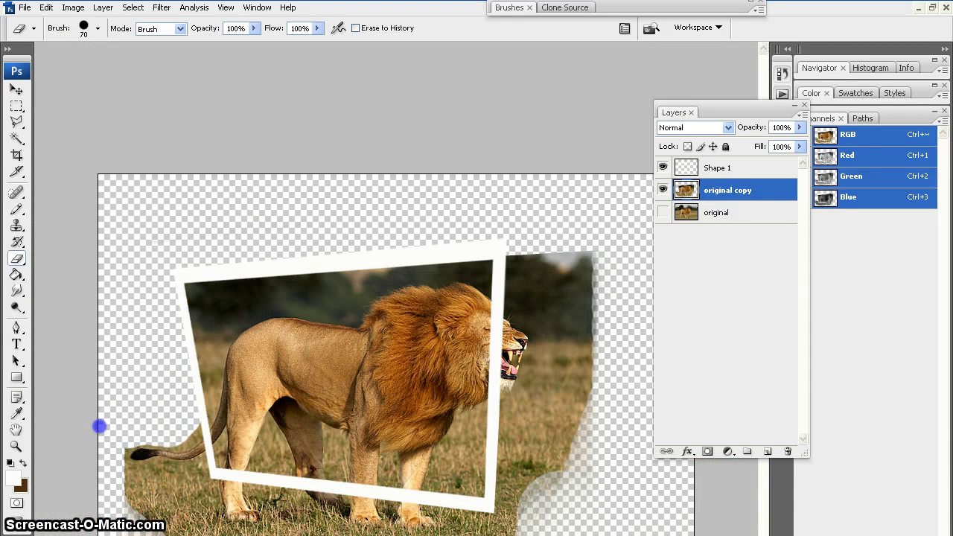
{"action": "left_click_drag", "start_coordinate": [529, 521], "coordinate": [541, 453]}
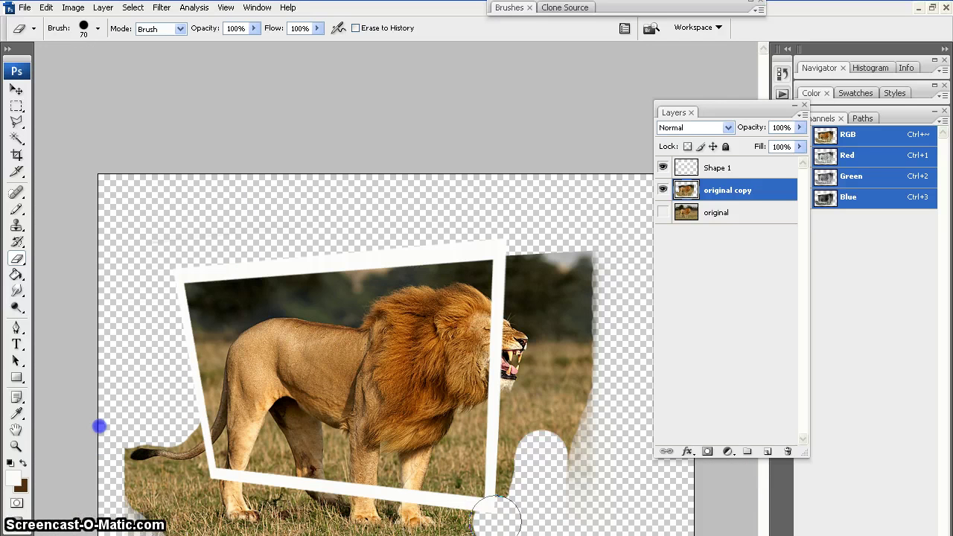
{"action": "left_click_drag", "start_coordinate": [497, 514], "coordinate": [481, 514]}
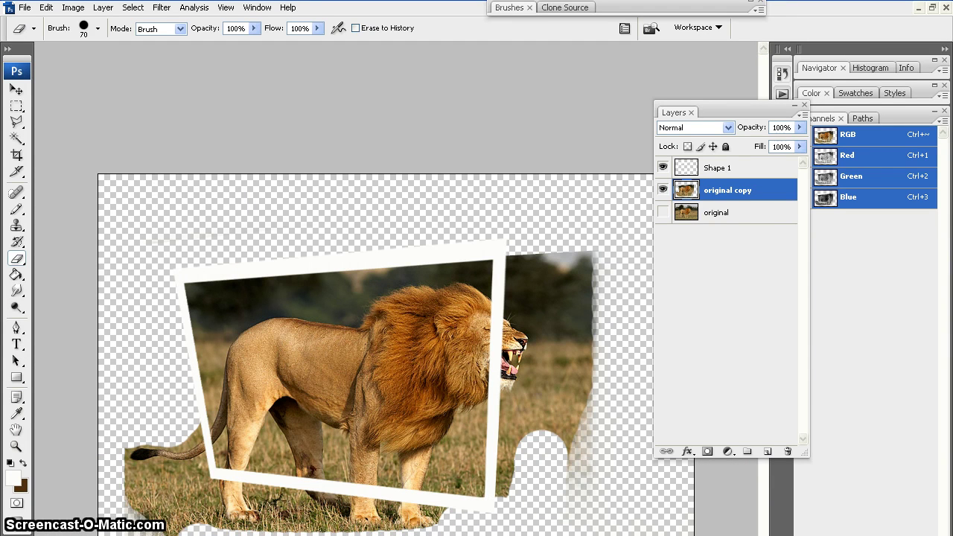
{"action": "mouse_move", "coordinate": [190, 525]}
{"action": "left_mouse_down"}
{"action": "mouse_move", "coordinate": [170, 495]}
{"action": "mouse_move", "coordinate": [146, 511]}
{"action": "mouse_move", "coordinate": [127, 490]}
{"action": "left_mouse_up"}
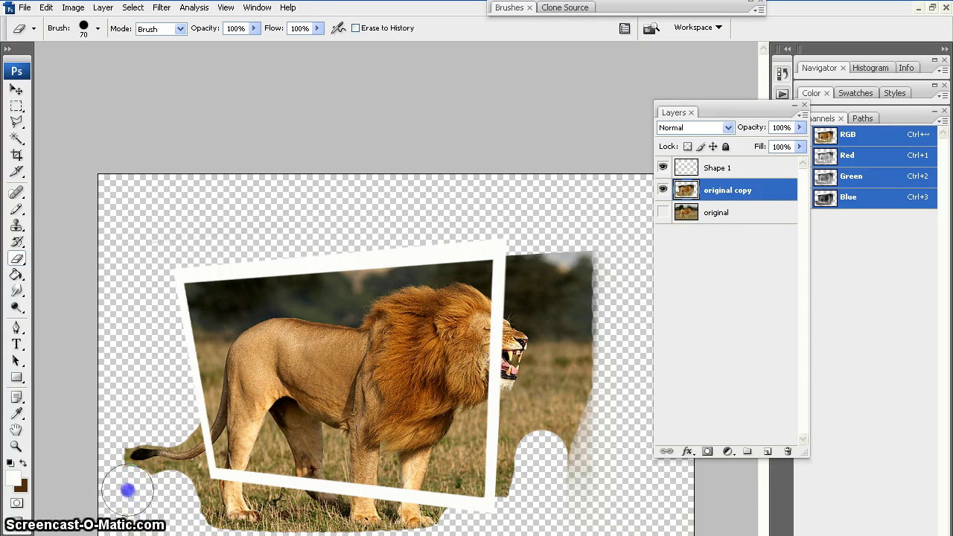
- Select the grass below the frame between the paws and beside the front paw with the Polygonal Lasso and delete it
{"action": "left_click", "coordinate": [17, 121]}
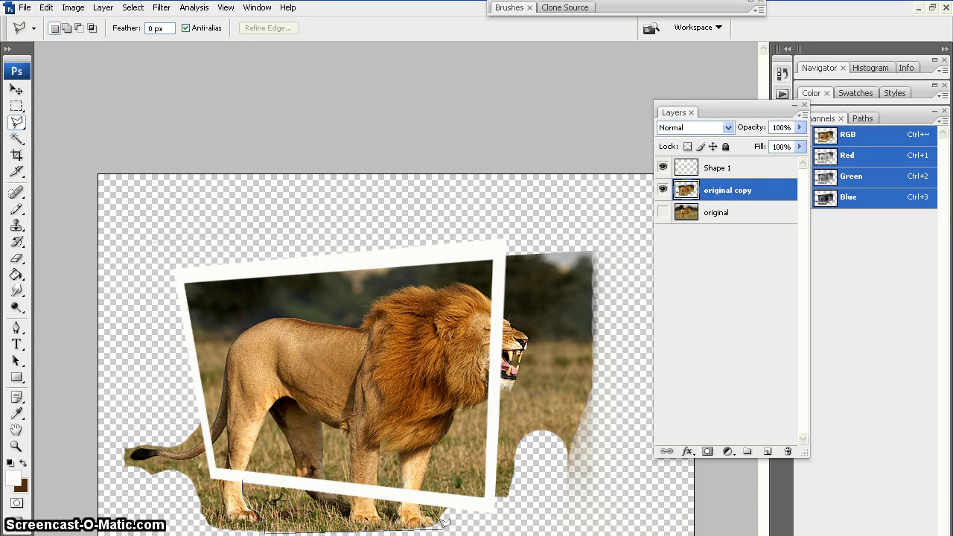
{"action": "left_click", "coordinate": [400, 519]}
{"action": "left_click", "coordinate": [378, 499], "text": "ctrl"}
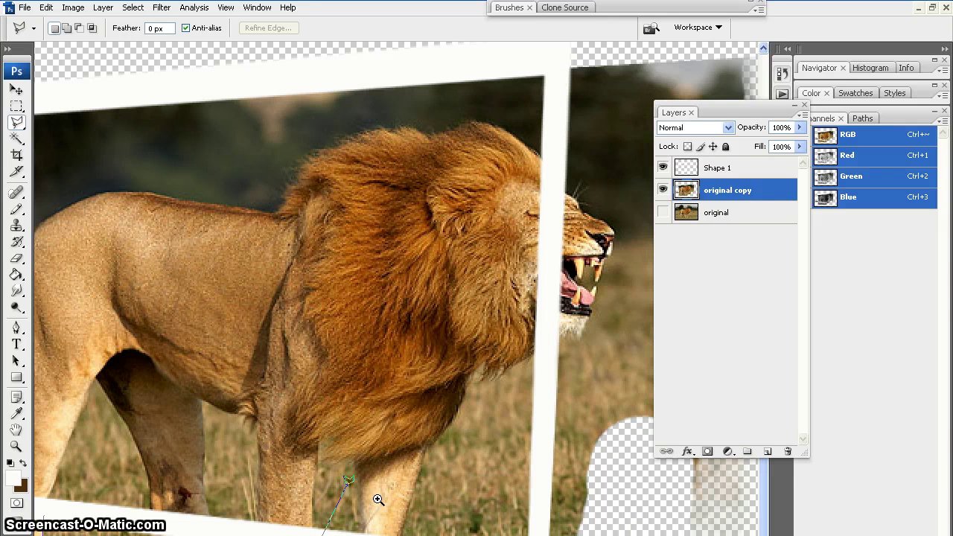
{"action": "left_click", "coordinate": [345, 486], "text": "ctrl+alt"}
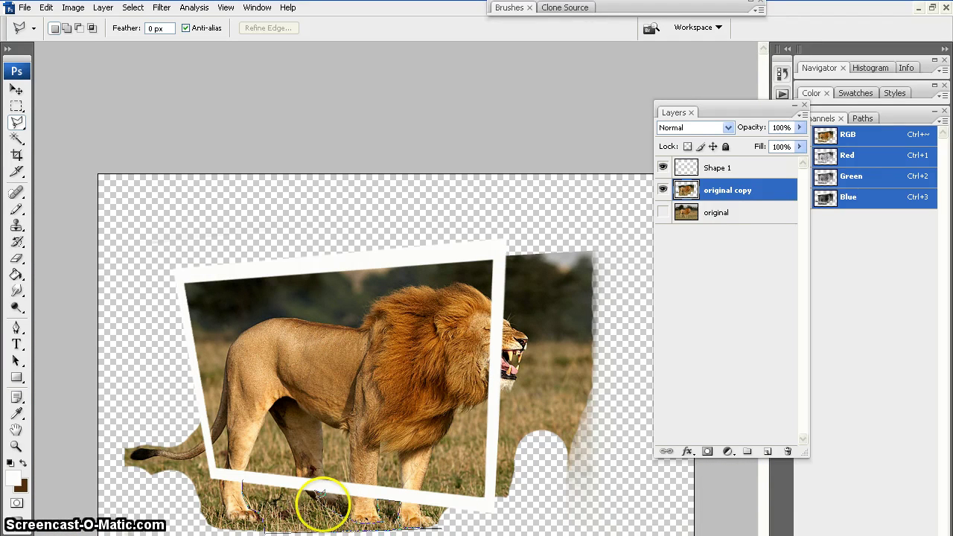
{"action": "left_click", "coordinate": [245, 477]}
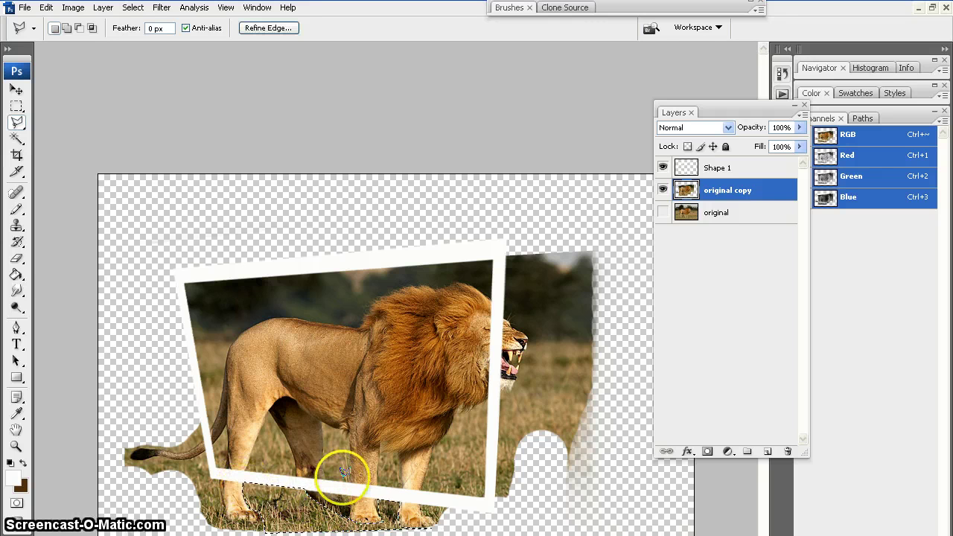
{"action": "key", "text": "Delete"}
{"action": "key", "text": "ctrl+d"}
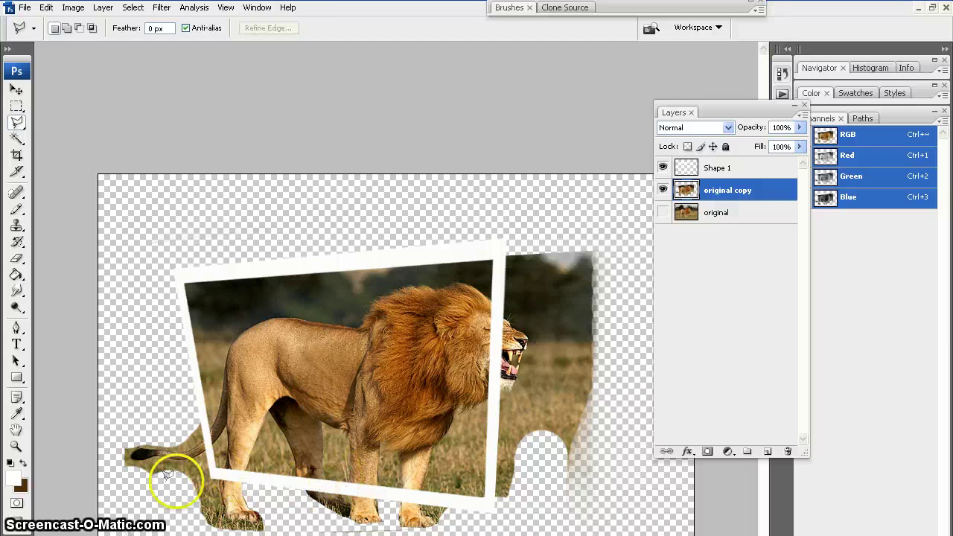
{"action": "left_click", "coordinate": [435, 519]}
{"action": "left_click", "coordinate": [504, 509]}
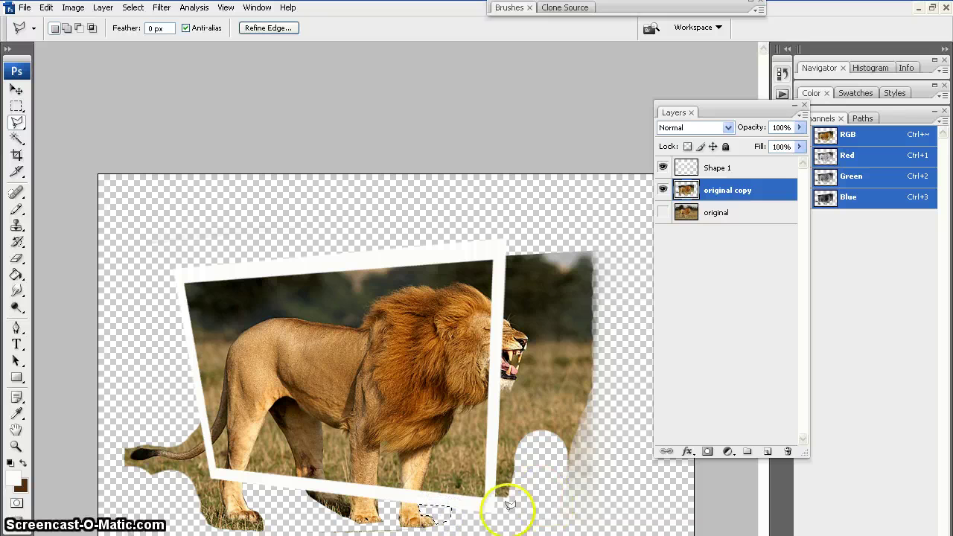
- Outline the background beyond the frame's right edge with the Polygonal Lasso, following the lion's muzzle, then delete it and deselect
{"action": "left_click", "coordinate": [495, 493]}
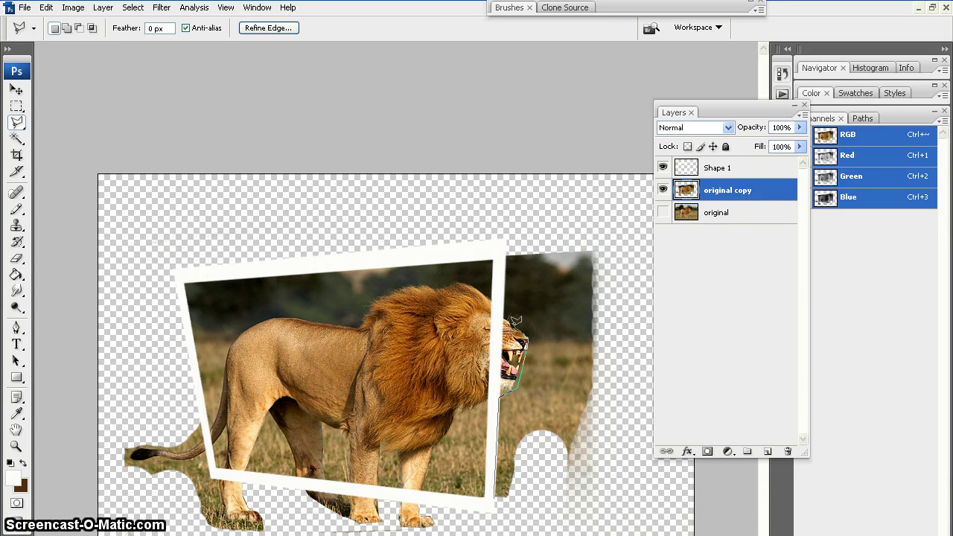
{"action": "key", "text": "ctrl+plus"}
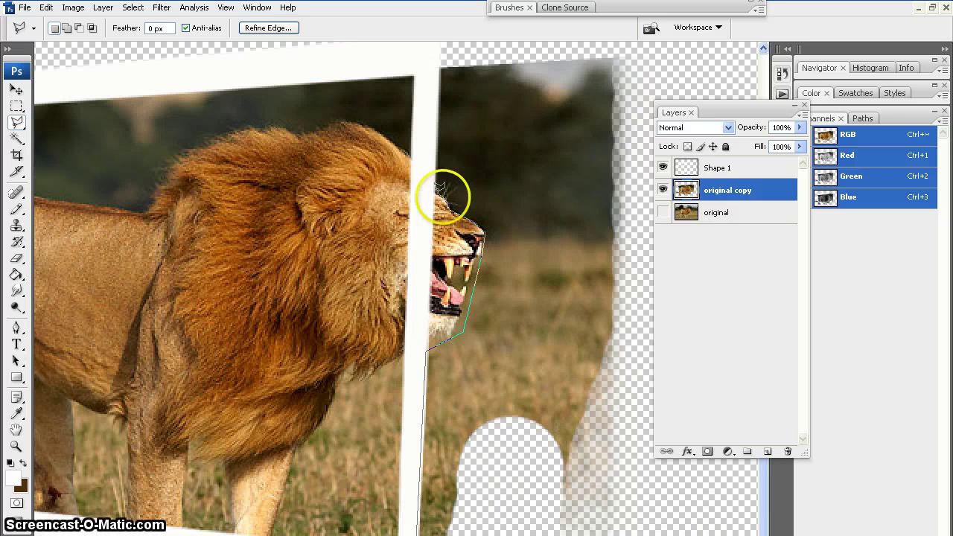
{"action": "left_click", "coordinate": [436, 194]}
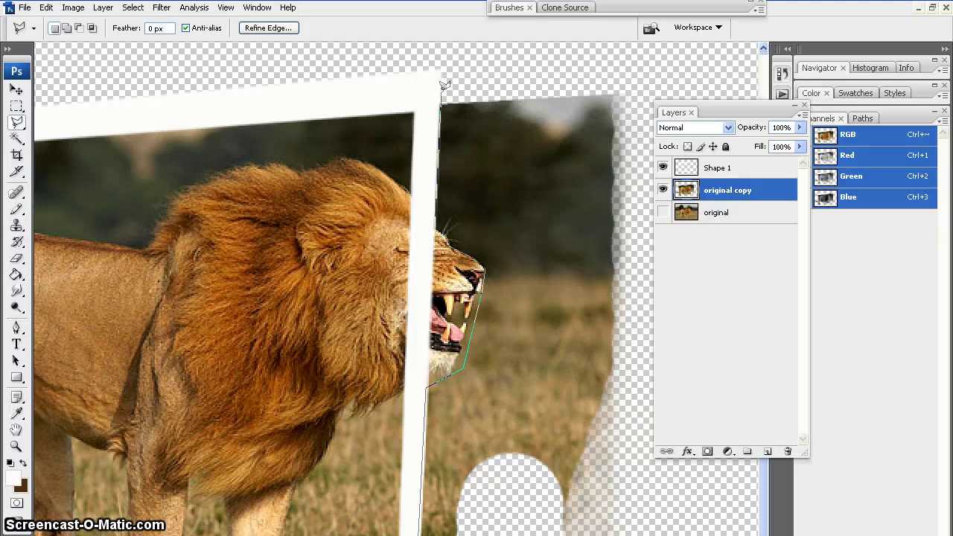
{"action": "left_click", "coordinate": [439, 91]}
{"action": "left_click", "coordinate": [638, 81]}
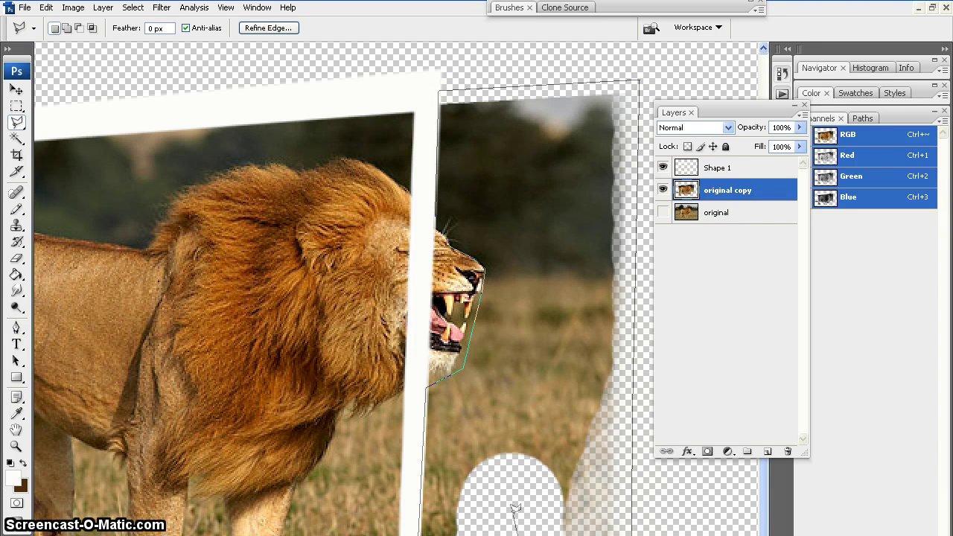
{"action": "key", "text": "Return"}
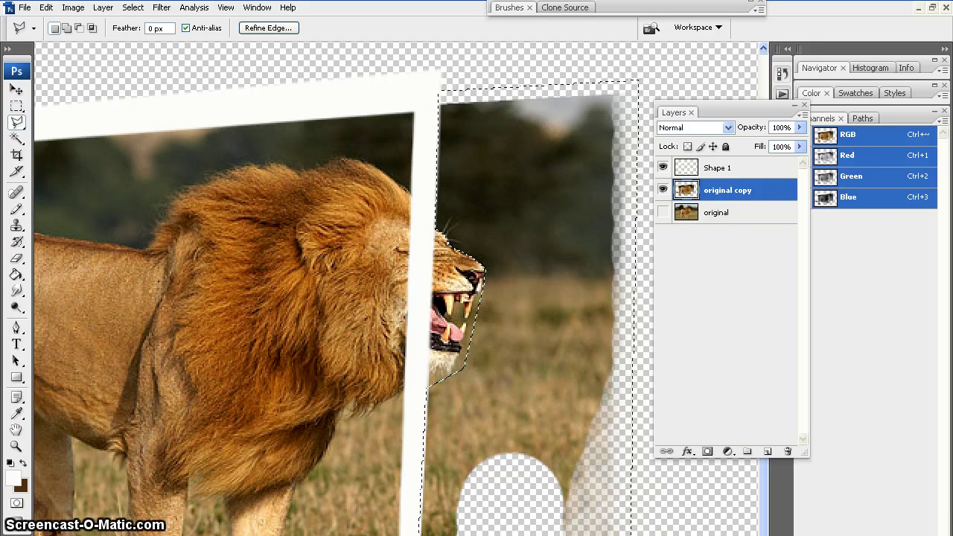
{"action": "key", "text": "Delete"}
{"action": "left_click", "coordinate": [517, 389]}
{"action": "left_click", "coordinate": [457, 313]}
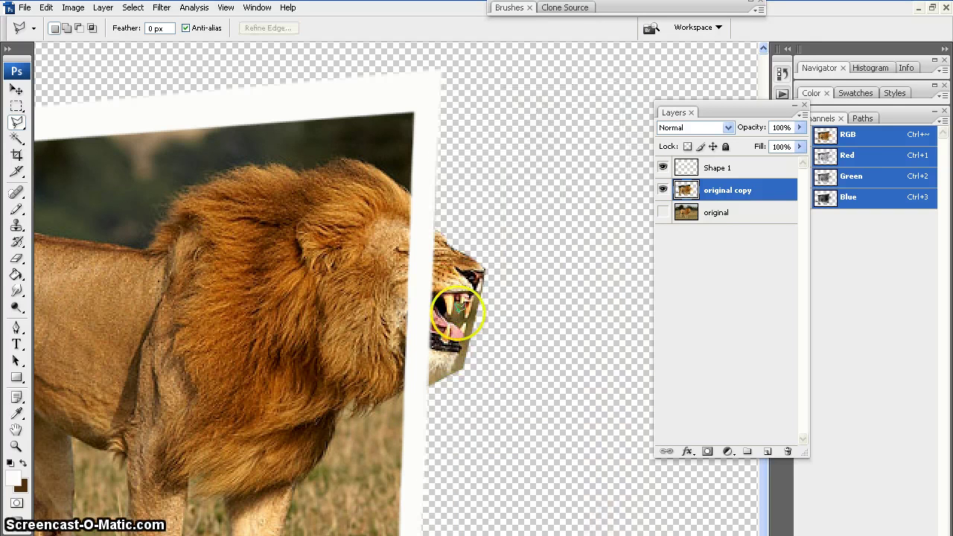
- Select the remaining grass between the far hind foot and the front paw with the Polygonal Lasso, delete it and deselect
{"action": "mouse_move", "coordinate": [172, 534]}
{"action": "left_mouse_down"}
{"action": "mouse_move", "coordinate": [272, 533]}
{"action": "mouse_move", "coordinate": [353, 514]}
{"action": "left_mouse_up"}
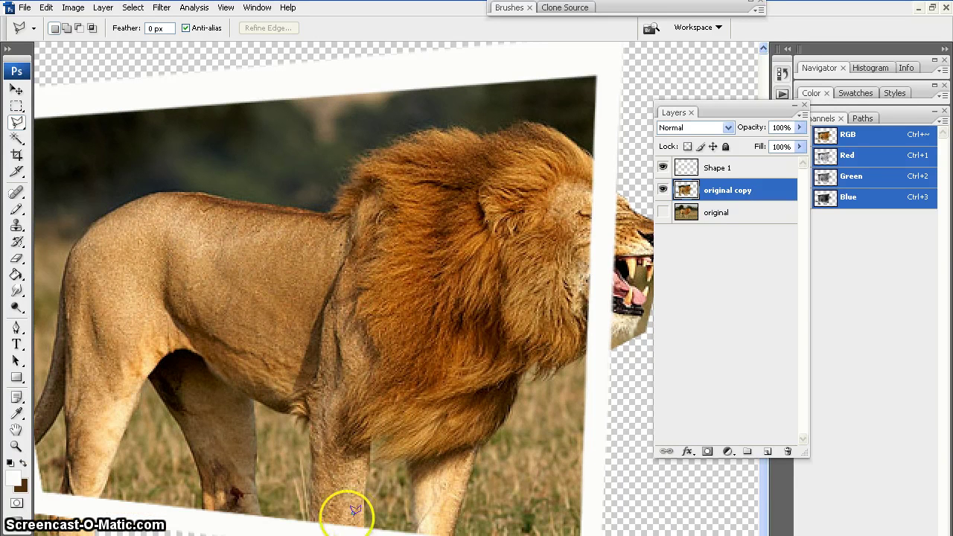
{"action": "scroll", "coordinate": [347, 513], "scroll_direction": "down", "scroll_amount": 2}
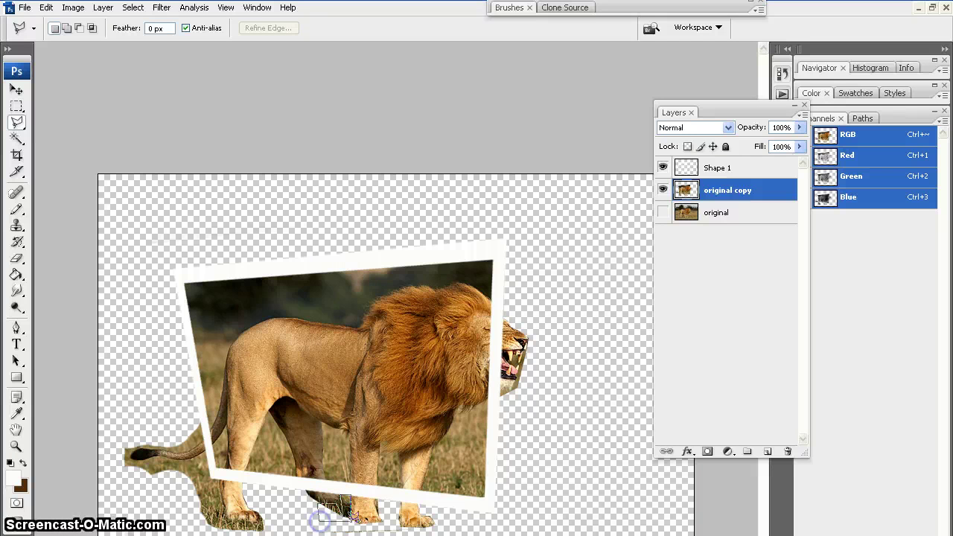
{"action": "double_click", "coordinate": [354, 516]}
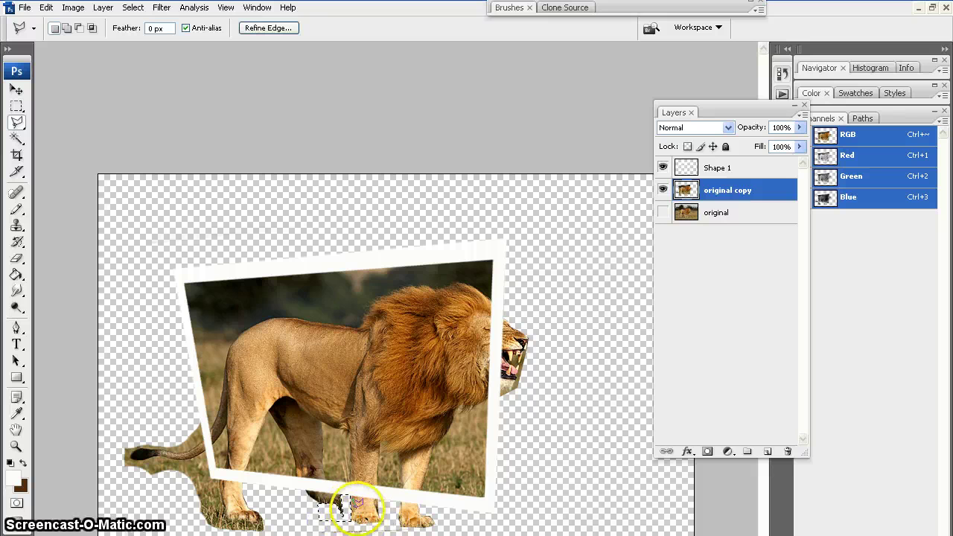
{"action": "key", "text": "ctrl+d"}
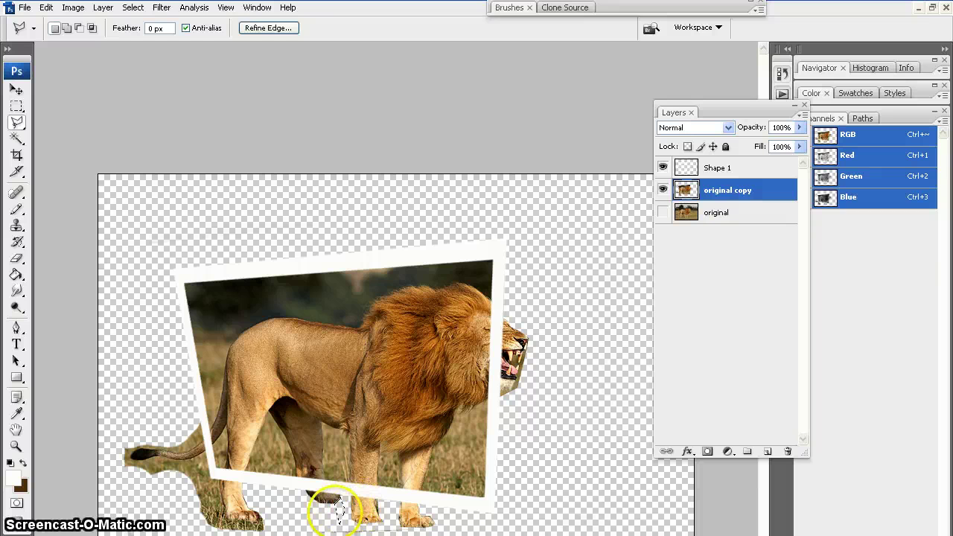
{"action": "key", "text": "ctrl+d"}
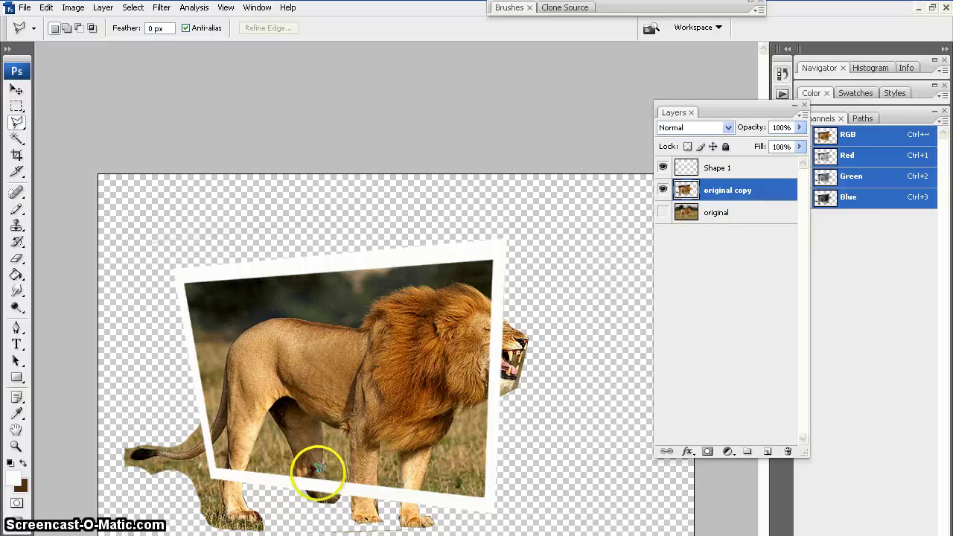
- Erase the grass around the tail and along the near hind leg outside the frame, reducing the eraser to 9 px
{"action": "key", "text": "ctrl+plus"}
{"action": "key", "text": "ctrl+plus"}
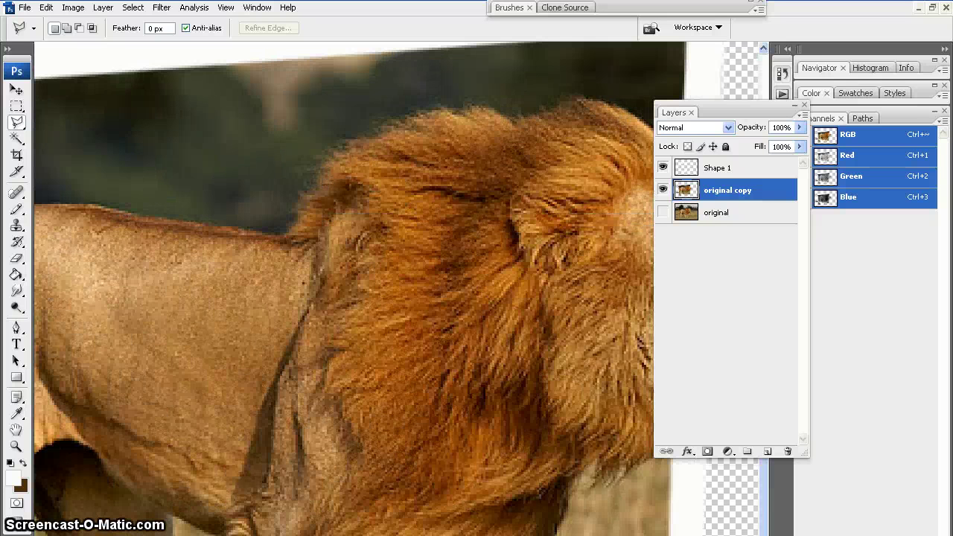
{"action": "left_click_drag", "start_coordinate": [97, 388], "coordinate": [628, 107]}
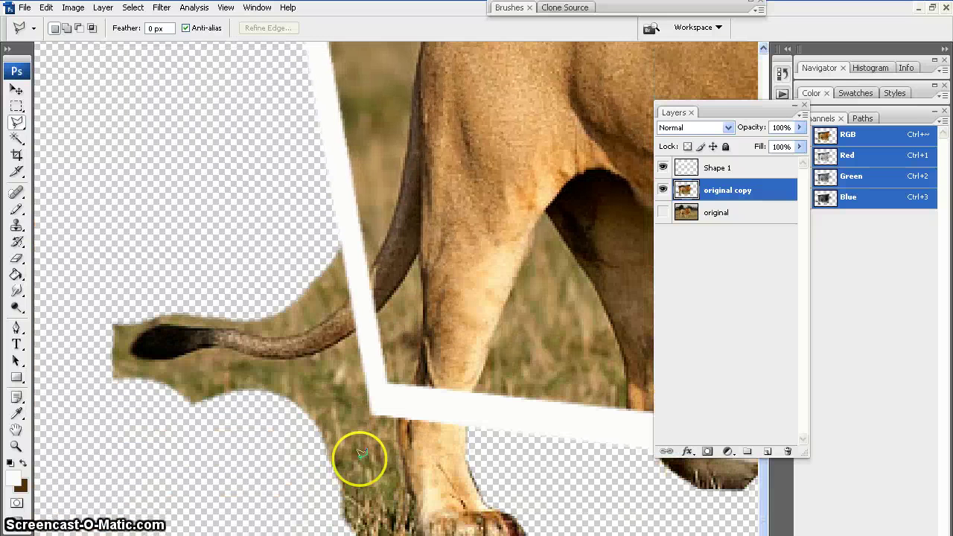
{"action": "left_click", "coordinate": [17, 257]}
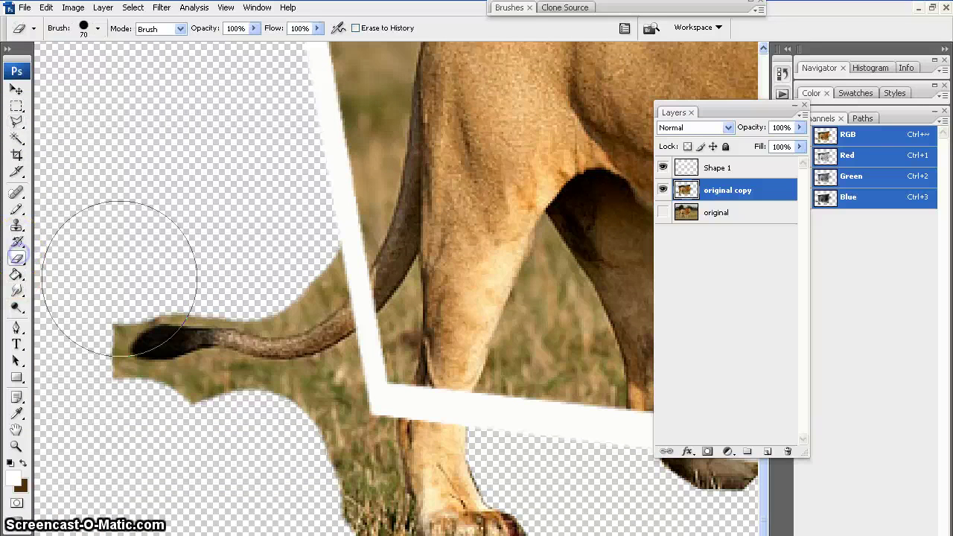
{"action": "left_click", "coordinate": [259, 212]}
{"action": "key", "text": "bracketleft"}
{"action": "key", "text": "bracketleft"}
{"action": "key", "text": "bracketleft"}
{"action": "key", "text": "bracketleft"}
{"action": "key", "text": "bracketleft"}
{"action": "mouse_move", "coordinate": [298, 244]}
{"action": "left_mouse_down"}
{"action": "mouse_move", "coordinate": [318, 273]}
{"action": "mouse_move", "coordinate": [282, 298]}
{"action": "mouse_move", "coordinate": [161, 287]}
{"action": "mouse_move", "coordinate": [117, 303]}
{"action": "mouse_move", "coordinate": [91, 331]}
{"action": "mouse_move", "coordinate": [90, 367]}
{"action": "mouse_move", "coordinate": [111, 386]}
{"action": "mouse_move", "coordinate": [149, 396]}
{"action": "mouse_move", "coordinate": [216, 389]}
{"action": "mouse_move", "coordinate": [204, 389]}
{"action": "mouse_move", "coordinate": [296, 400]}
{"action": "mouse_move", "coordinate": [263, 405]}
{"action": "mouse_move", "coordinate": [227, 393]}
{"action": "mouse_move", "coordinate": [282, 394]}
{"action": "mouse_move", "coordinate": [345, 502]}
{"action": "mouse_move", "coordinate": [364, 477]}
{"action": "mouse_move", "coordinate": [341, 390]}
{"action": "mouse_move", "coordinate": [323, 395]}
{"action": "mouse_move", "coordinate": [338, 390]}
{"action": "mouse_move", "coordinate": [329, 387]}
{"action": "mouse_move", "coordinate": [340, 353]}
{"action": "left_mouse_up"}
{"action": "key", "text": "bracketleft"}
{"action": "key", "text": "bracketleft"}
{"action": "key", "text": "bracketleft"}
{"action": "key", "text": "bracketleft"}
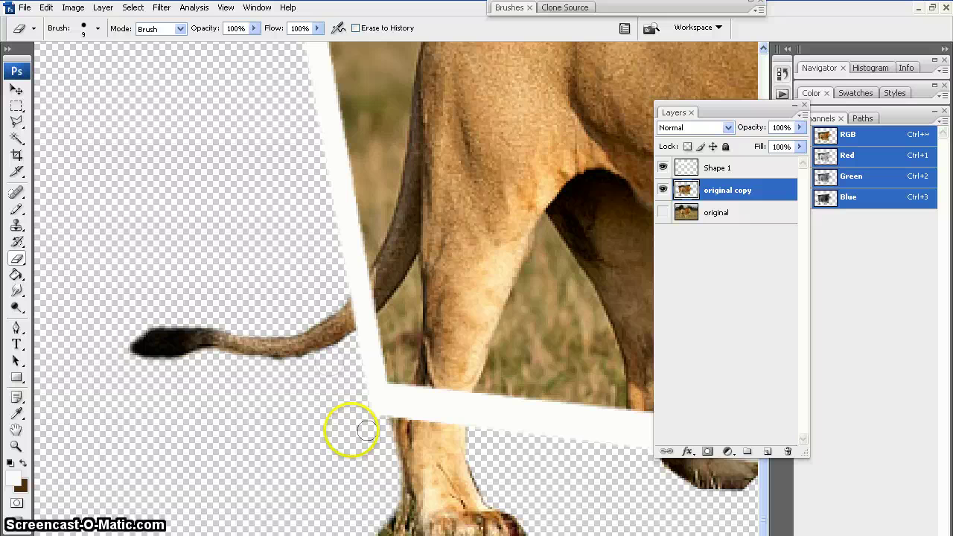
{"action": "left_click_drag", "start_coordinate": [384, 424], "coordinate": [385, 417]}
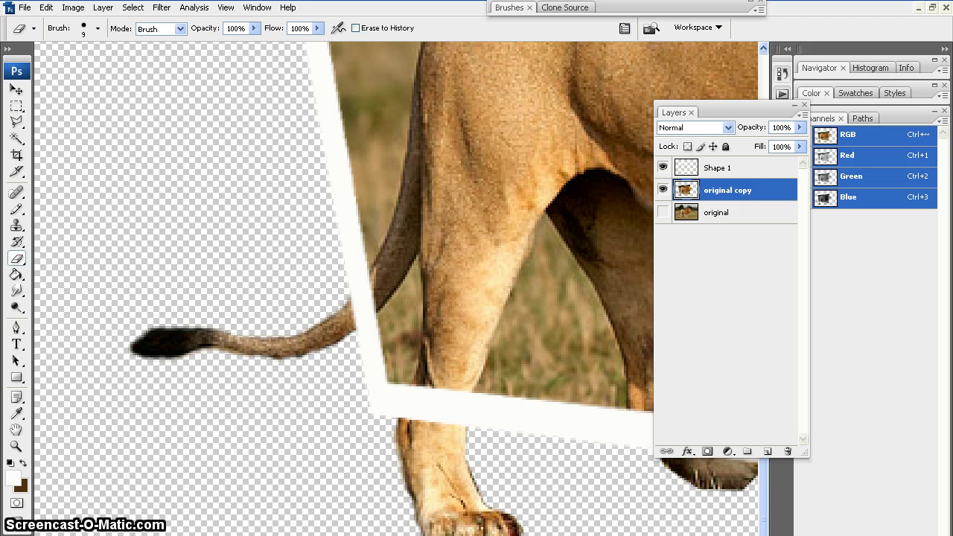
- Erase the background inside the lion's open mouth between the teeth with the Background Eraser at 5 px
{"action": "key", "text": "ctrl+minus"}
{"action": "key", "text": "ctrl+minus"}
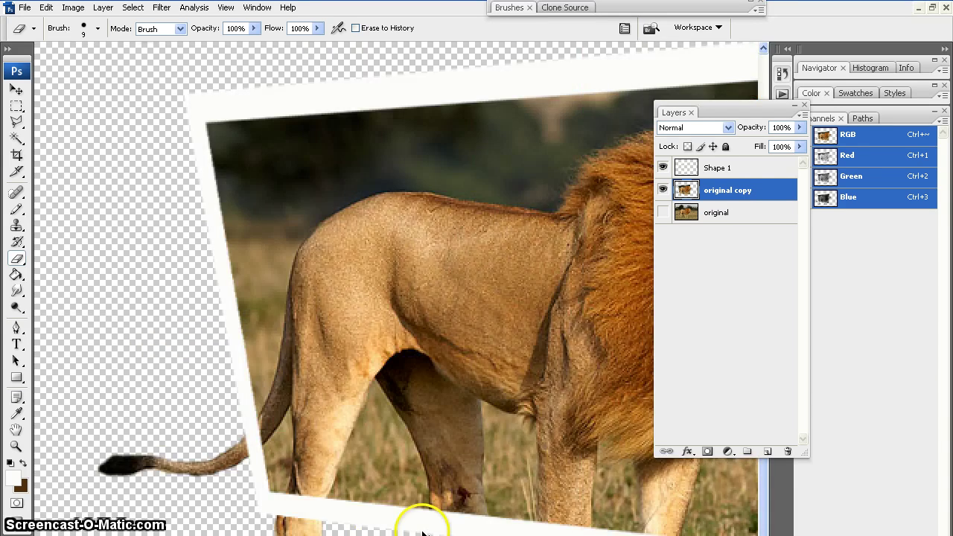
{"action": "key", "text": "ctrl+plus"}
{"action": "key", "text": "ctrl+plus"}
{"action": "key", "text": "ctrl+plus"}
{"action": "key", "text": "ctrl+plus"}
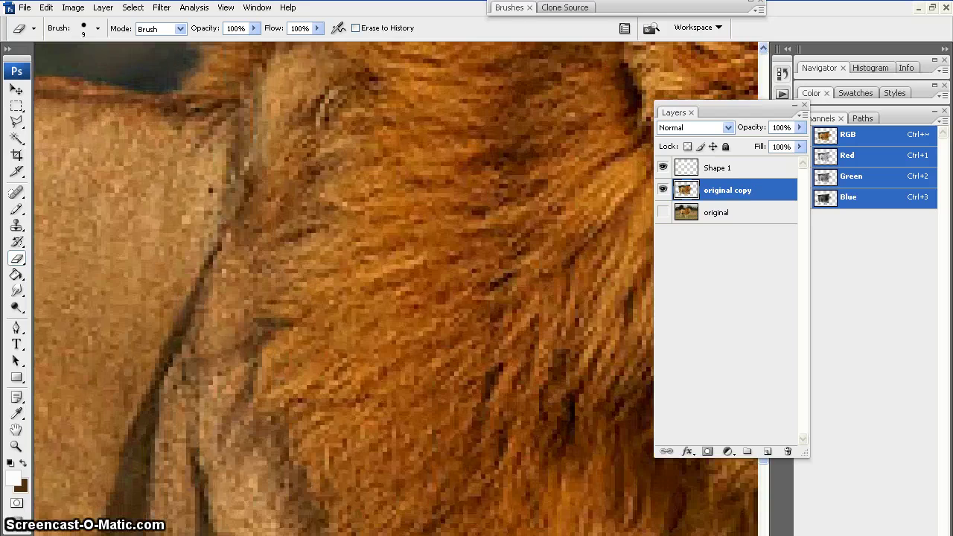
{"action": "scroll", "coordinate": [396, 289], "scroll_direction": "right", "scroll_amount": 10}
{"action": "scroll", "coordinate": [396, 289], "scroll_direction": "left", "scroll_amount": 2}
{"action": "scroll", "coordinate": [513, 406], "scroll_direction": "up", "scroll_amount": 2}
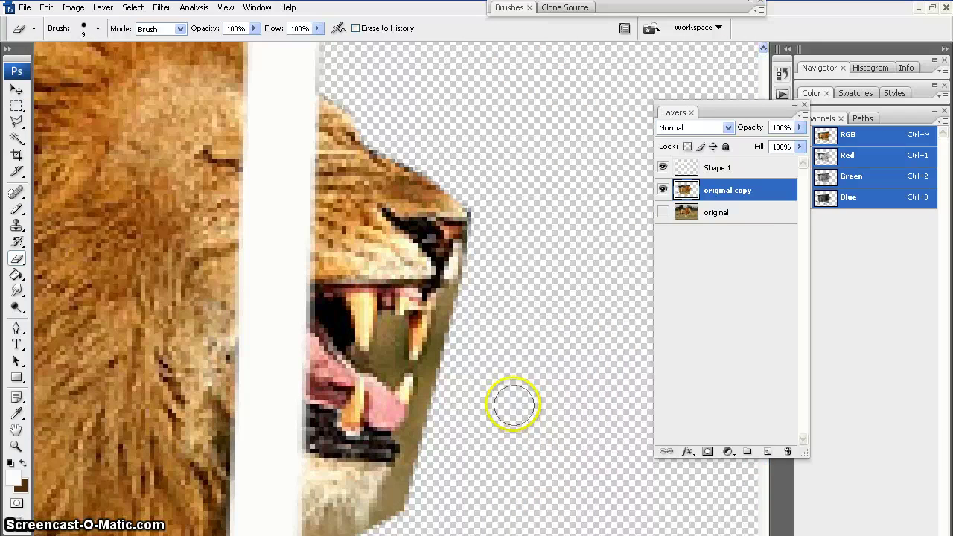
{"action": "left_click", "coordinate": [18, 258]}
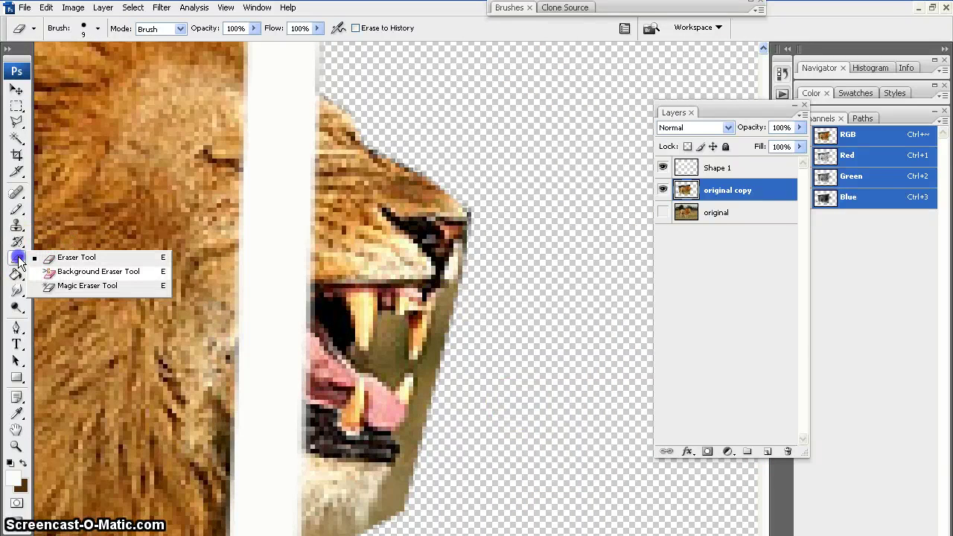
{"action": "left_click", "coordinate": [98, 271]}
{"action": "scroll", "coordinate": [368, 344], "scroll_direction": "up", "scroll_amount": 3}
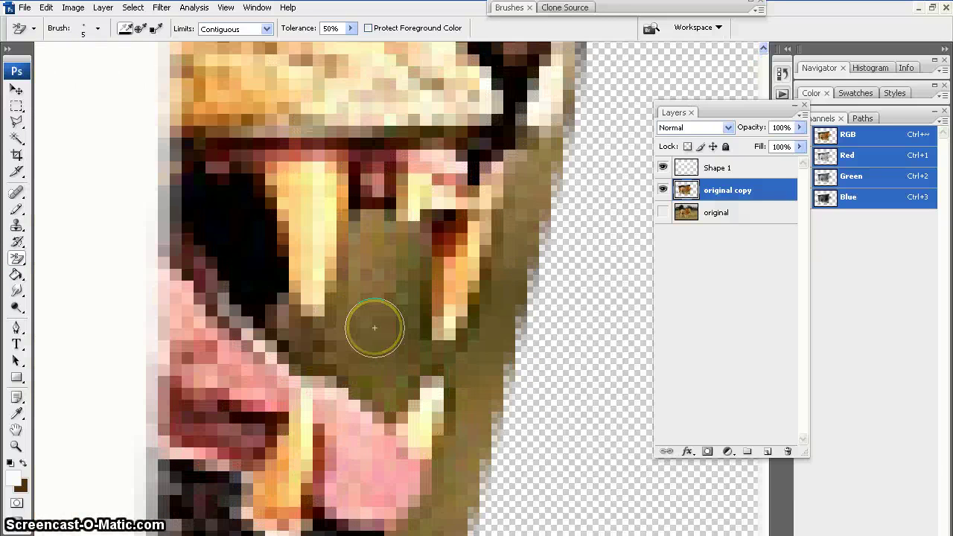
{"action": "left_click", "coordinate": [375, 328]}
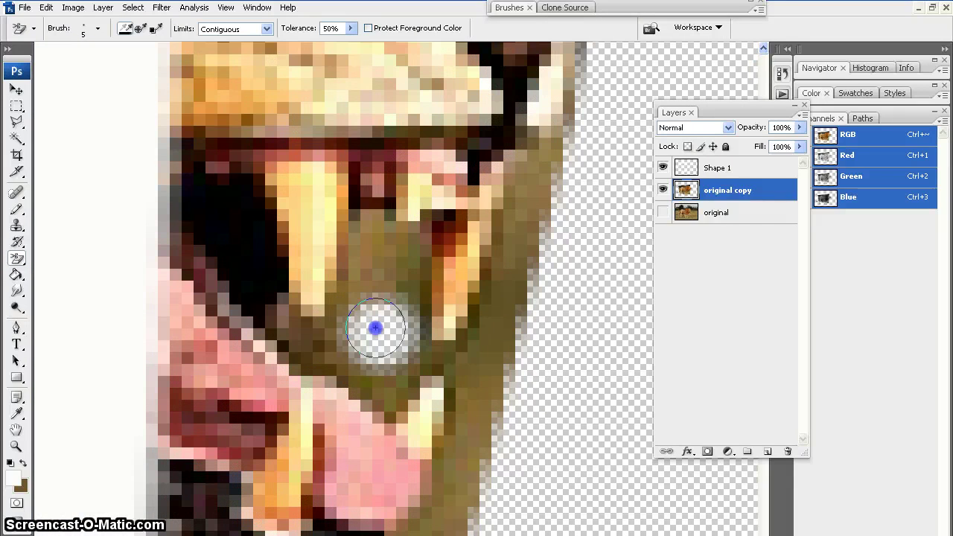
{"action": "mouse_move", "coordinate": [375, 328]}
{"action": "left_mouse_down"}
{"action": "mouse_move", "coordinate": [380, 247]}
{"action": "mouse_move", "coordinate": [383, 231]}
{"action": "mouse_move", "coordinate": [396, 232]}
{"action": "mouse_move", "coordinate": [408, 249]}
{"action": "mouse_move", "coordinate": [411, 351]}
{"action": "mouse_move", "coordinate": [387, 361]}
{"action": "left_mouse_up"}
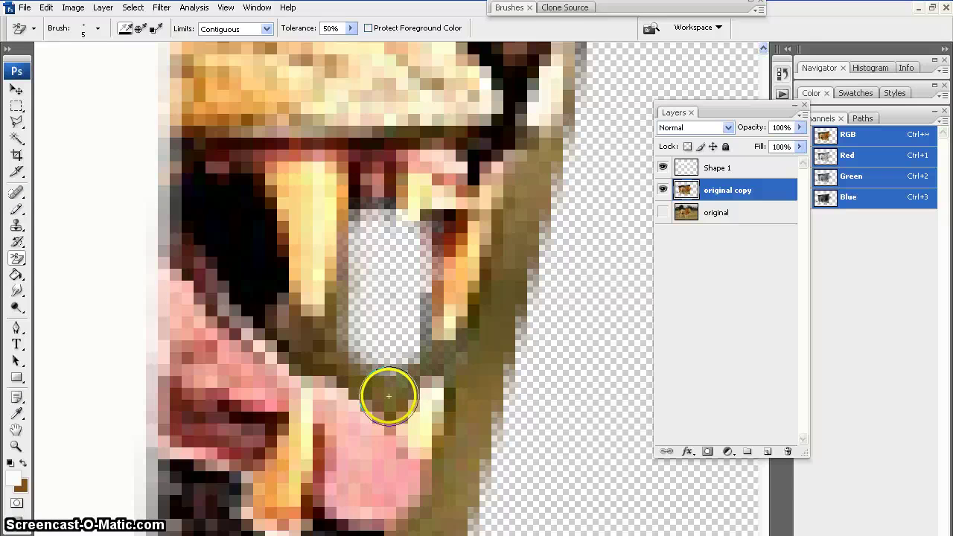
{"action": "left_click", "coordinate": [390, 394]}
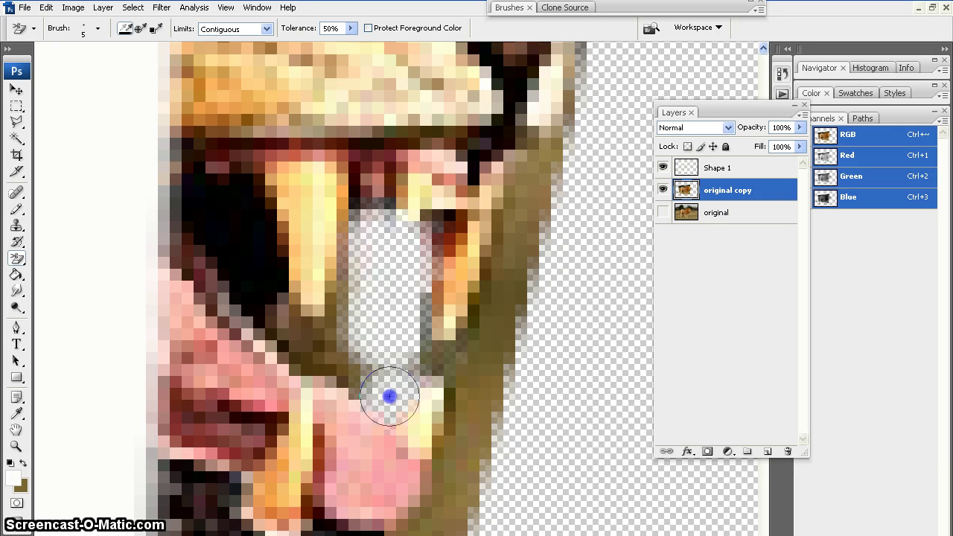
{"action": "mouse_move", "coordinate": [389, 396]}
{"action": "left_mouse_down"}
{"action": "mouse_move", "coordinate": [298, 347]}
{"action": "mouse_move", "coordinate": [342, 335]}
{"action": "mouse_move", "coordinate": [358, 234]}
{"action": "left_mouse_up"}
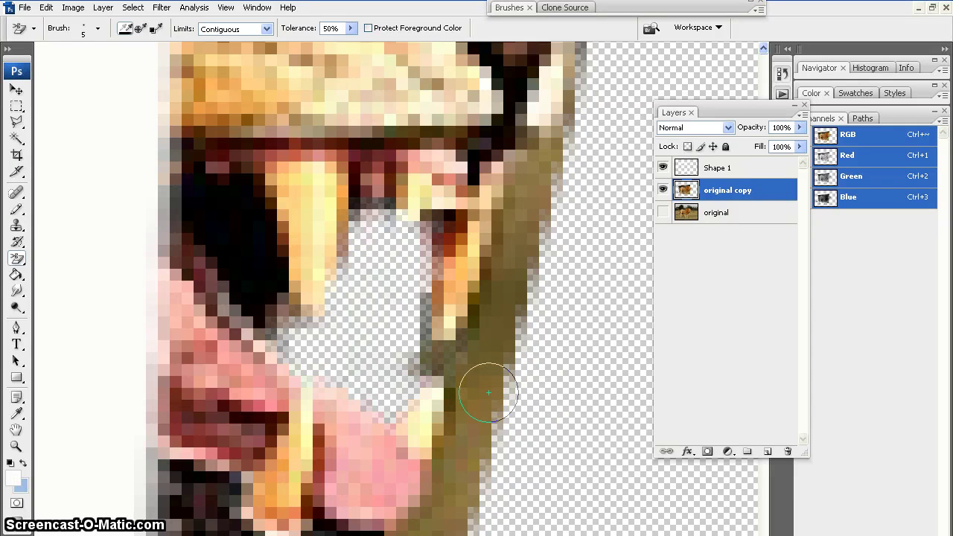
- Enlarge the Background Eraser to 20 px and erase the background strip in front of the teeth
{"action": "key", "text": "]"}
{"action": "key", "text": "]"}
{"action": "key", "text": "]"}
{"action": "key", "text": "]"}
{"action": "key", "text": "]"}
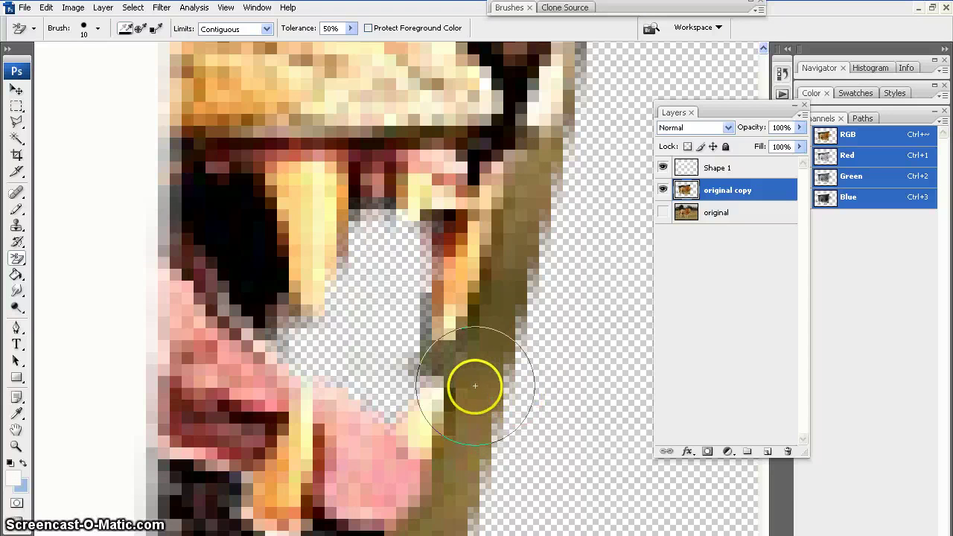
{"action": "mouse_move", "coordinate": [475, 385]}
{"action": "left_mouse_down"}
{"action": "mouse_move", "coordinate": [482, 374]}
{"action": "mouse_move", "coordinate": [458, 389]}
{"action": "mouse_move", "coordinate": [468, 380]}
{"action": "left_mouse_up"}
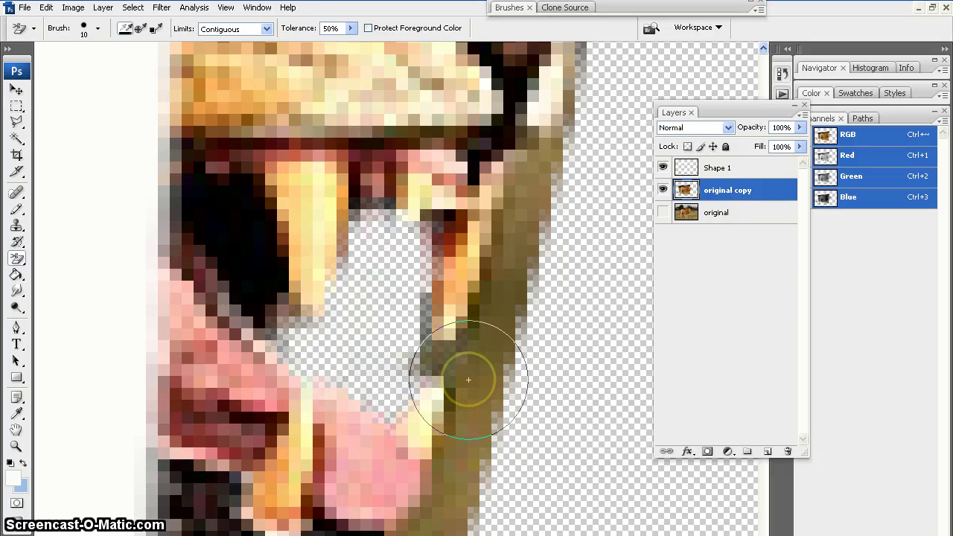
{"action": "key", "text": "bracketright"}
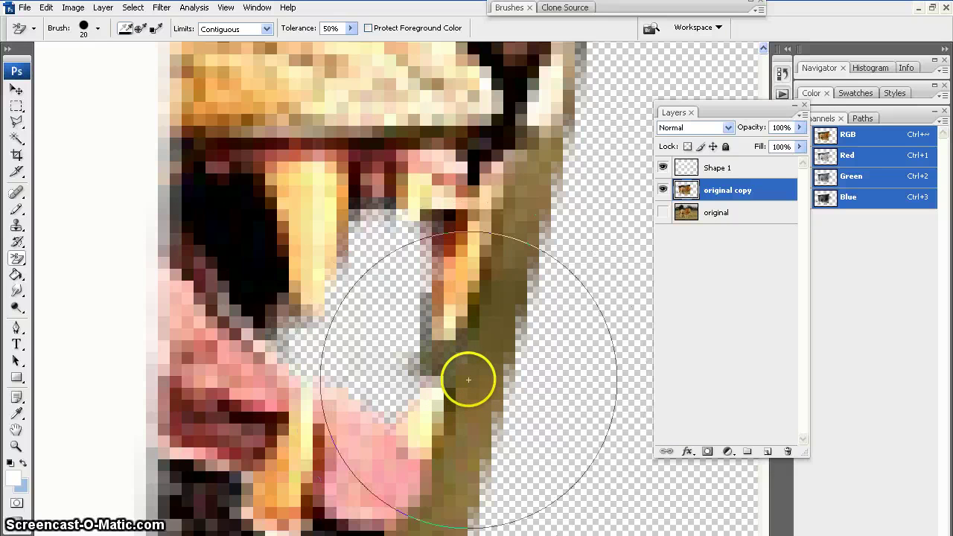
{"action": "key", "text": "bracketleft"}
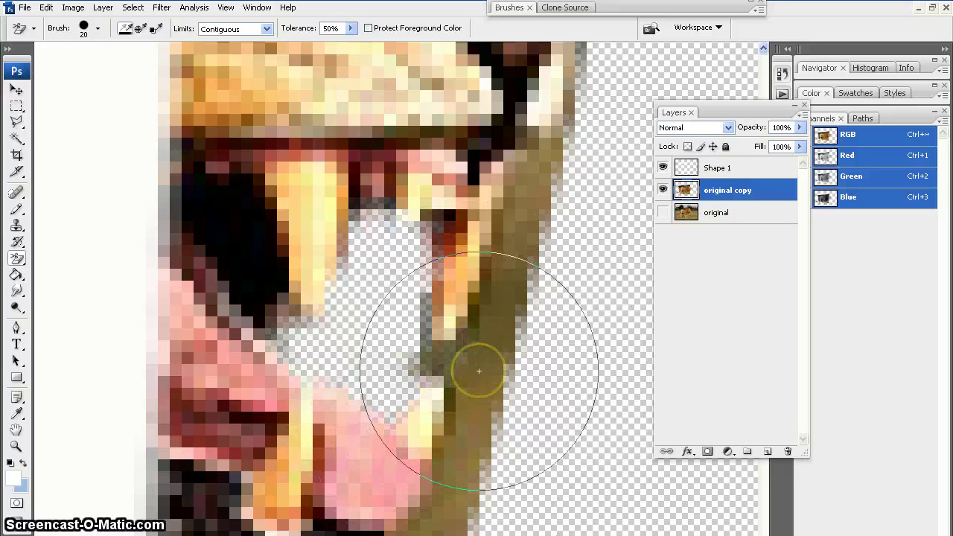
{"action": "left_click", "coordinate": [479, 371]}
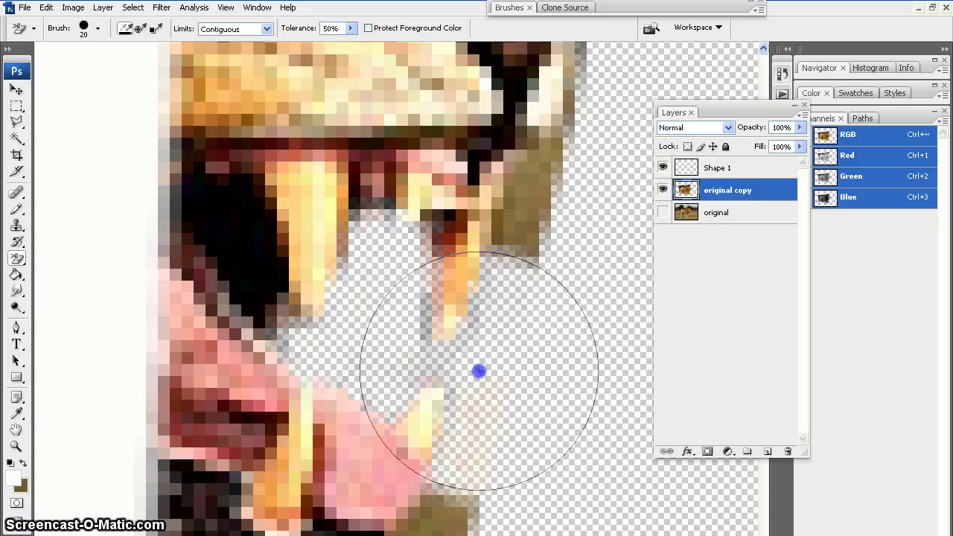
- Reduce the Background Eraser to 10 px and erase the background patch between the nose and the upper front tooth
{"action": "key", "text": "bracketleft"}
{"action": "key", "text": "bracketleft"}
{"action": "key", "text": "bracketleft"}
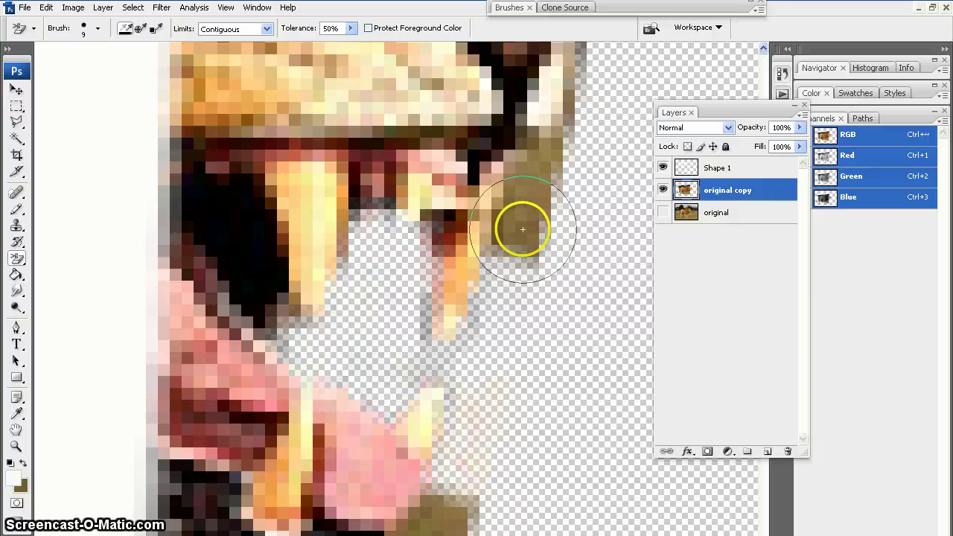
{"action": "key", "text": "bracketright"}
{"action": "mouse_move", "coordinate": [523, 229]}
{"action": "left_mouse_down"}
{"action": "mouse_move", "coordinate": [548, 197]}
{"action": "mouse_move", "coordinate": [554, 159]}
{"action": "left_mouse_up"}
{"action": "left_click", "coordinate": [526, 222]}
- Erase the remaining background in front of the lower jaw and beneath the chin with the Background Eraser
{"action": "scroll", "coordinate": [502, 461], "scroll_direction": "down", "scroll_amount": 5}
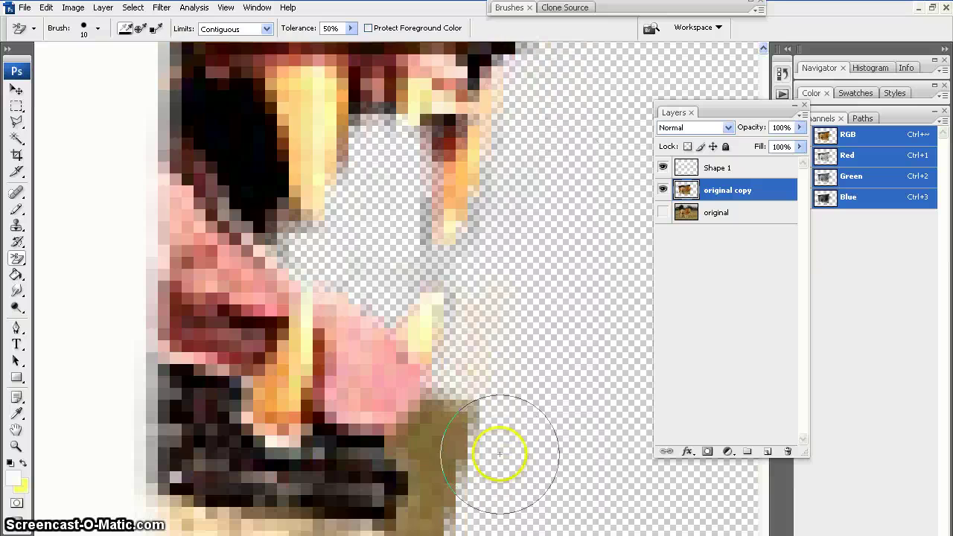
{"action": "mouse_move", "coordinate": [456, 286]}
{"action": "left_mouse_down"}
{"action": "mouse_move", "coordinate": [443, 363]}
{"action": "mouse_move", "coordinate": [410, 437]}
{"action": "left_mouse_up"}
{"action": "scroll", "coordinate": [474, 350], "scroll_direction": "down", "scroll_amount": 4}
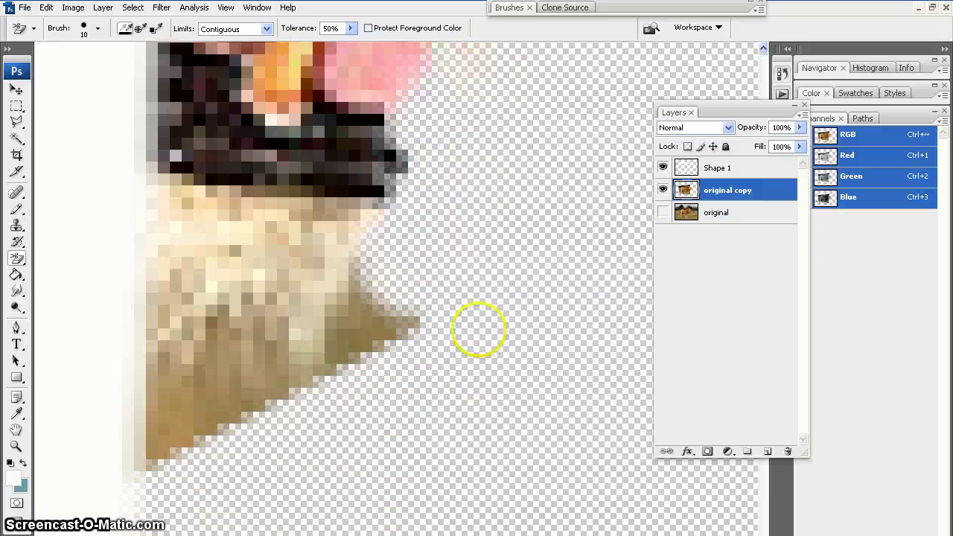
{"action": "mouse_move", "coordinate": [411, 307]}
{"action": "left_mouse_down"}
{"action": "mouse_move", "coordinate": [359, 348]}
{"action": "mouse_move", "coordinate": [368, 318]}
{"action": "mouse_move", "coordinate": [357, 359]}
{"action": "mouse_move", "coordinate": [332, 391]}
{"action": "mouse_move", "coordinate": [260, 441]}
{"action": "mouse_move", "coordinate": [220, 367]}
{"action": "mouse_move", "coordinate": [192, 418]}
{"action": "mouse_move", "coordinate": [162, 431]}
{"action": "mouse_move", "coordinate": [176, 408]}
{"action": "mouse_move", "coordinate": [167, 413]}
{"action": "mouse_move", "coordinate": [238, 393]}
{"action": "mouse_move", "coordinate": [248, 411]}
{"action": "mouse_move", "coordinate": [389, 364]}
{"action": "mouse_move", "coordinate": [403, 300]}
{"action": "mouse_move", "coordinate": [381, 305]}
{"action": "mouse_move", "coordinate": [354, 382]}
{"action": "mouse_move", "coordinate": [433, 354]}
{"action": "left_mouse_up"}
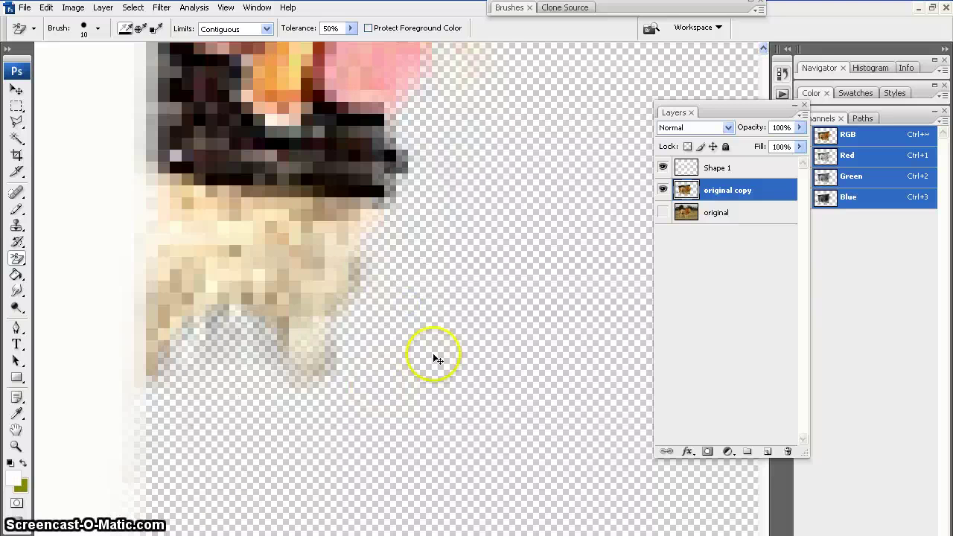
- Clean up the background fringe along the front of the lion's nose with the Background Eraser
{"action": "key", "text": "ctrl+minus"}
{"action": "key", "text": "ctrl+minus"}
{"action": "key", "text": "ctrl+minus"}
{"action": "scroll", "coordinate": [457, 319], "scroll_direction": "up", "scroll_amount": 6}
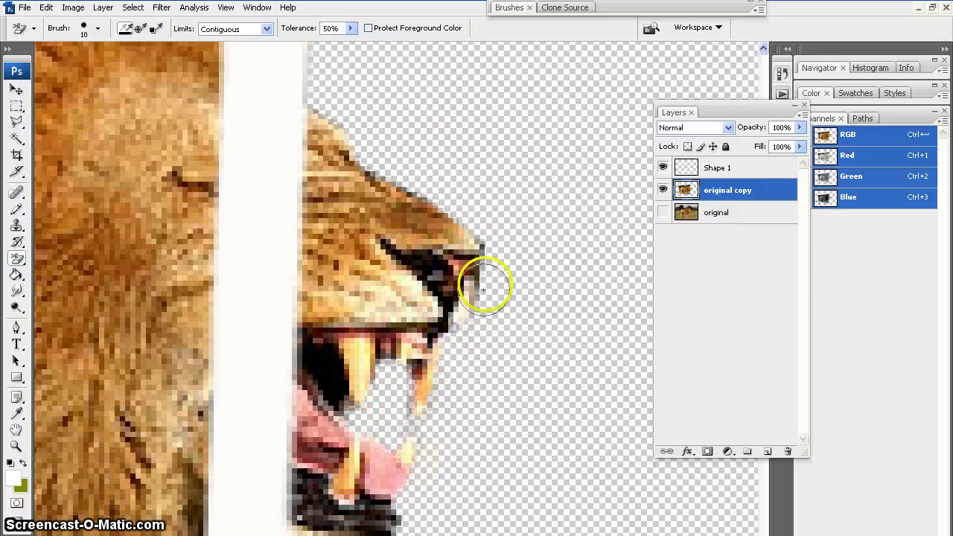
{"action": "left_click_drag", "start_coordinate": [485, 290], "coordinate": [489, 266]}
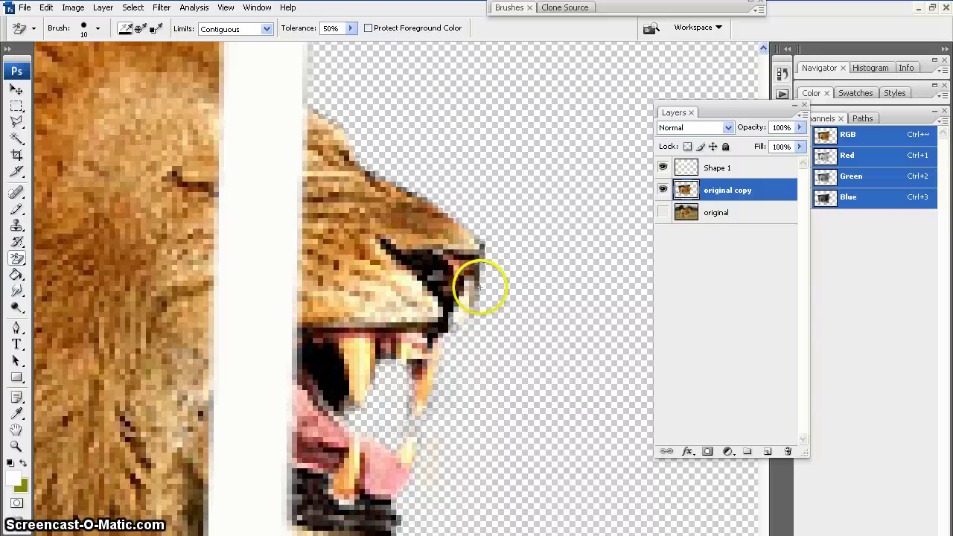
{"action": "left_click", "coordinate": [480, 288]}
{"action": "scroll", "coordinate": [498, 209], "scroll_direction": "down", "scroll_amount": 3}
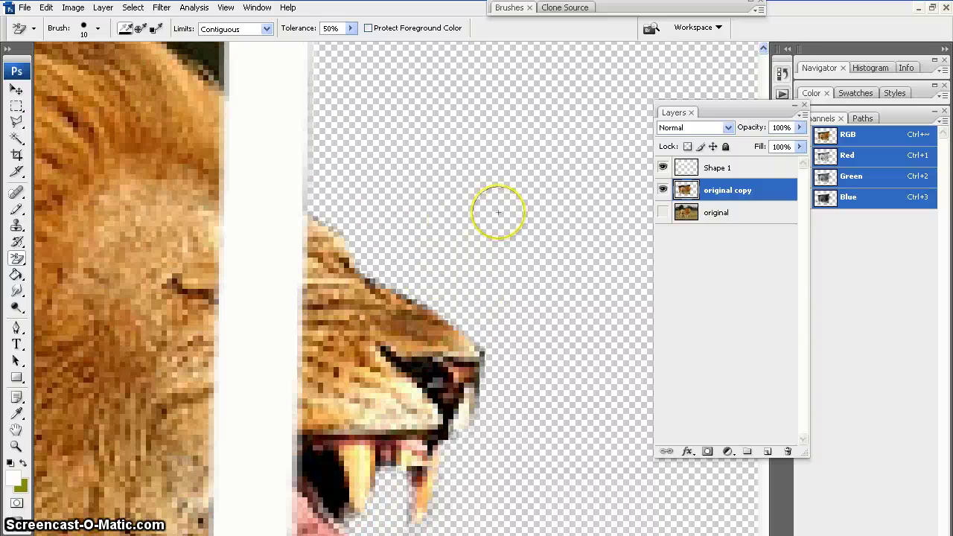
{"action": "scroll", "coordinate": [502, 217], "scroll_direction": "down", "scroll_amount": 2}
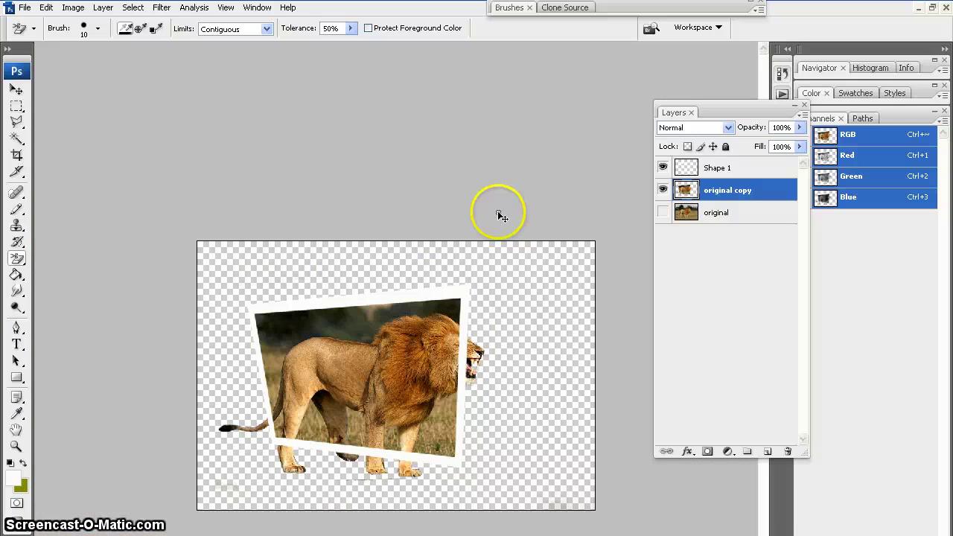
- Erase the leftover specks below the lion's paws with the regular Eraser at 9 px
{"action": "left_click", "coordinate": [17, 257]}
{"action": "left_click", "coordinate": [74, 259]}
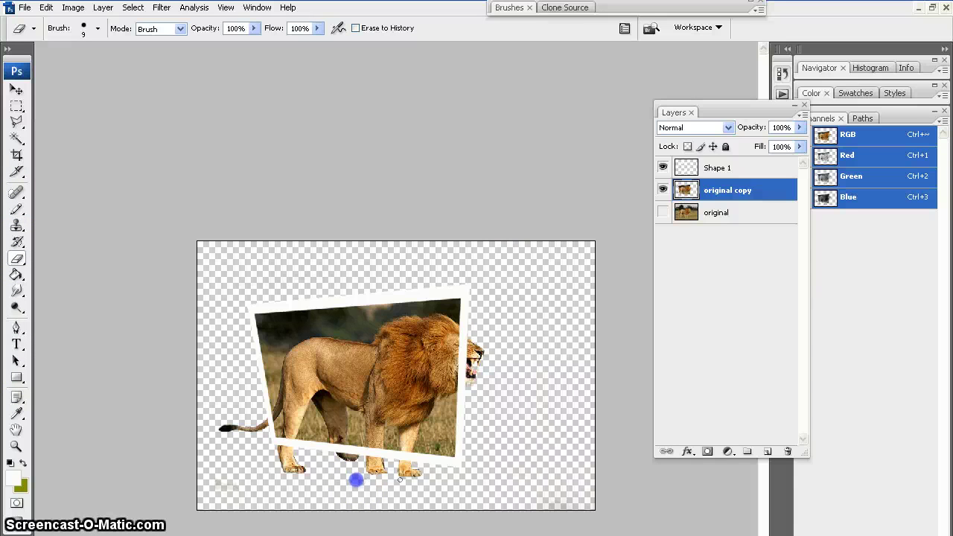
{"action": "mouse_move", "coordinate": [374, 482]}
{"action": "left_mouse_down"}
{"action": "mouse_move", "coordinate": [383, 485]}
{"action": "mouse_move", "coordinate": [392, 457]}
{"action": "left_mouse_up"}
- Rename the Shape 1 layer as frame and lower its opacity to 56%
{"action": "key", "text": "ctrl+plus"}
{"action": "key", "text": "ctrl+plus"}
{"action": "key", "text": "ctrl+plus"}
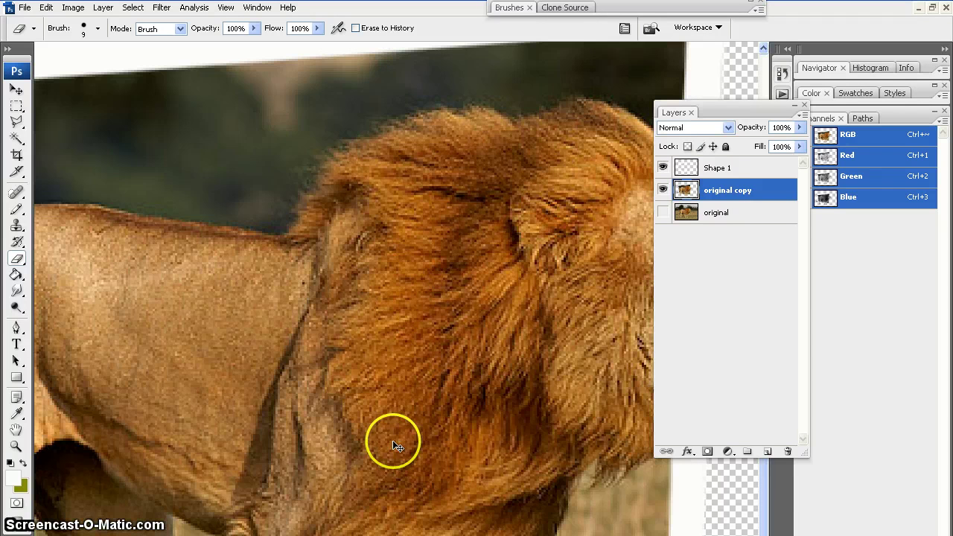
{"action": "scroll", "coordinate": [380, 289], "scroll_direction": "right", "scroll_amount": 3}
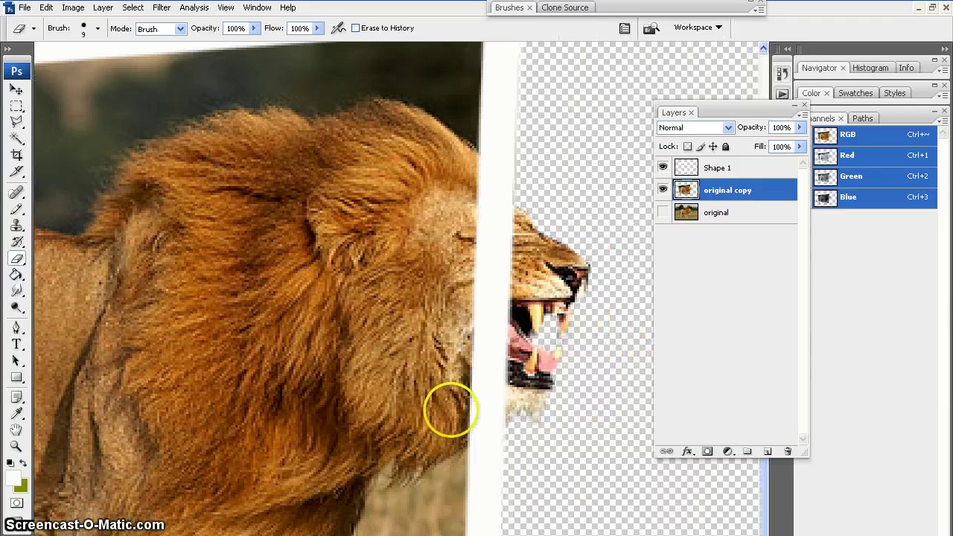
{"action": "scroll", "coordinate": [450, 410], "scroll_direction": "right", "scroll_amount": 1}
{"action": "left_click", "coordinate": [673, 169]}
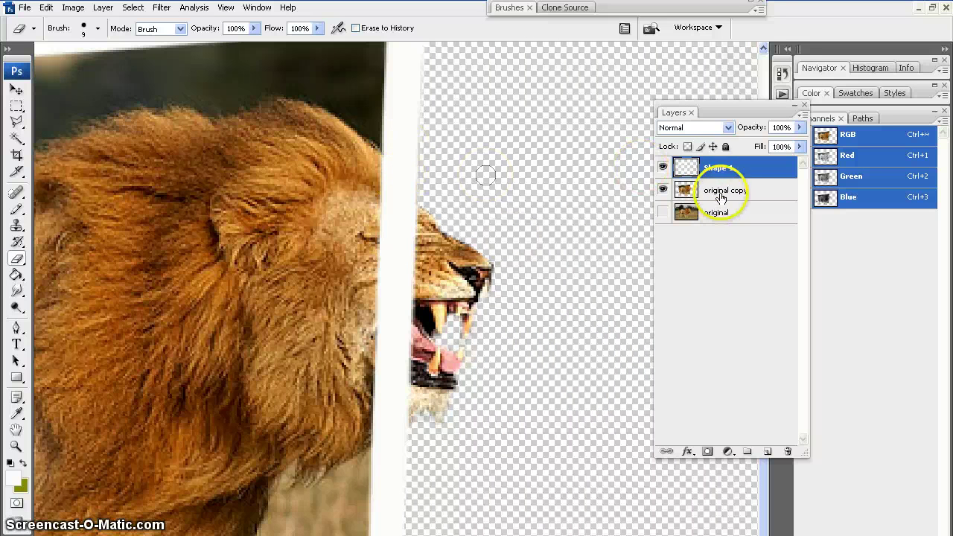
{"action": "double_click", "coordinate": [716, 168]}
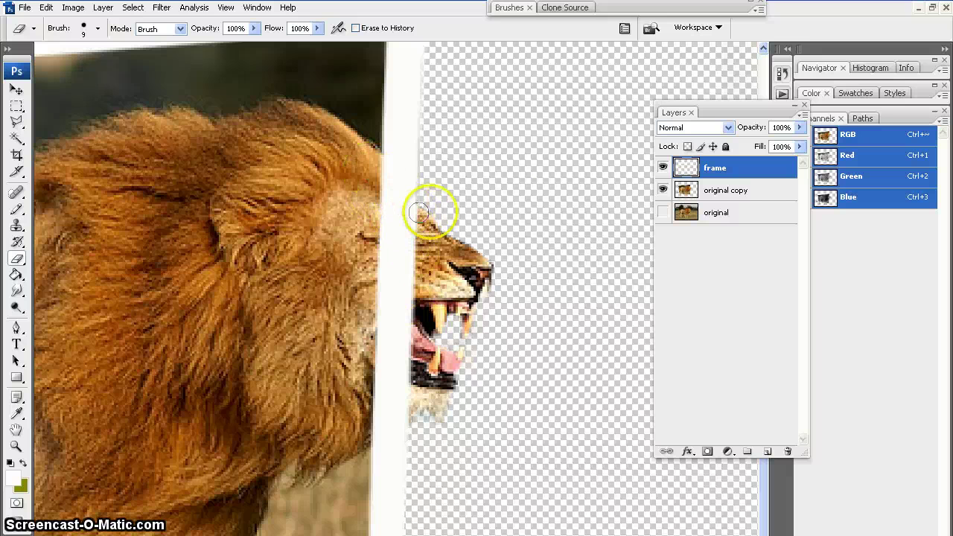
{"action": "left_click", "coordinate": [800, 127]}
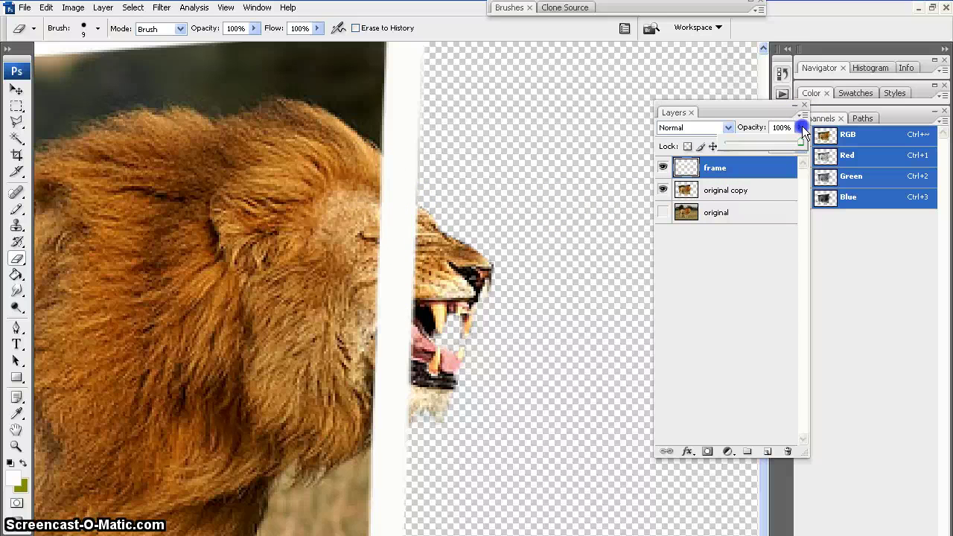
{"action": "left_click_drag", "start_coordinate": [800, 144], "coordinate": [767, 143]}
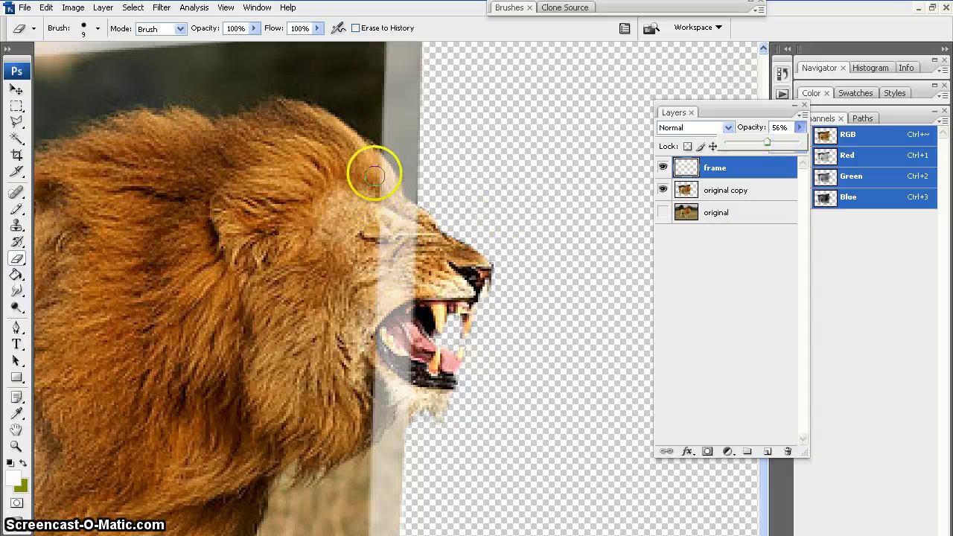
- Erase the part of the frame that covers the lion's forehead, face, mouth and chin
{"action": "left_click", "coordinate": [415, 222]}
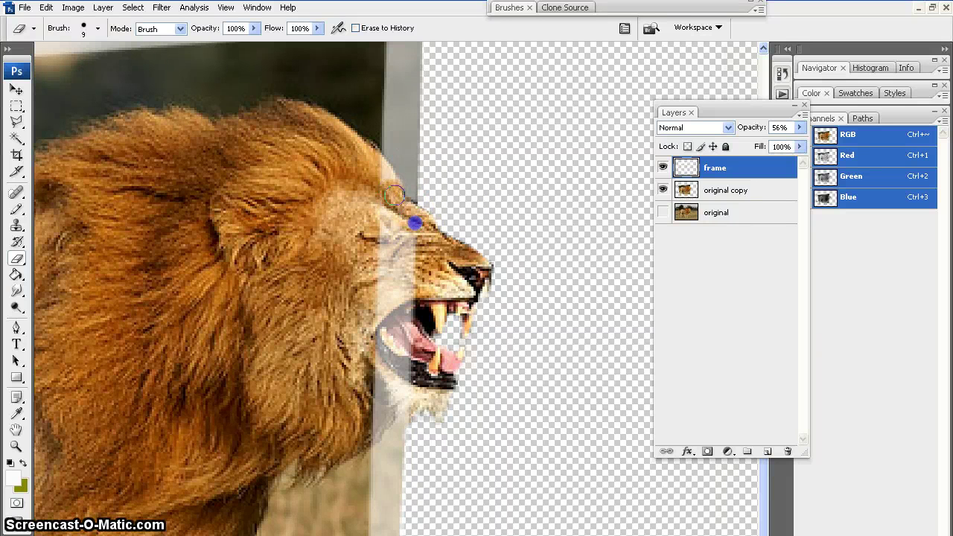
{"action": "mouse_move", "coordinate": [414, 222]}
{"action": "left_mouse_down"}
{"action": "mouse_move", "coordinate": [392, 241]}
{"action": "mouse_move", "coordinate": [389, 341]}
{"action": "mouse_move", "coordinate": [415, 274]}
{"action": "mouse_move", "coordinate": [412, 339]}
{"action": "mouse_move", "coordinate": [379, 357]}
{"action": "left_mouse_up"}
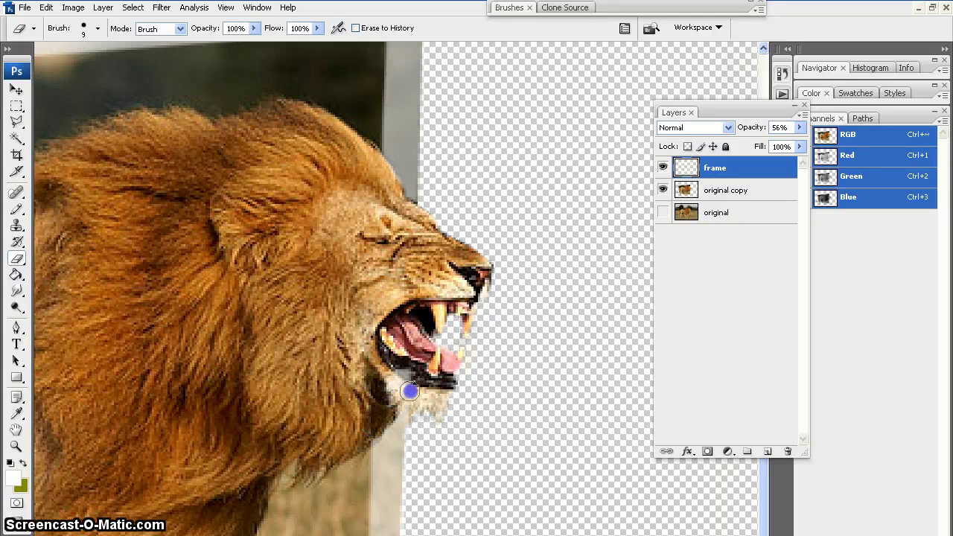
{"action": "left_click_drag", "start_coordinate": [410, 391], "coordinate": [387, 365]}
{"action": "left_click_drag", "start_coordinate": [406, 401], "coordinate": [406, 406]}
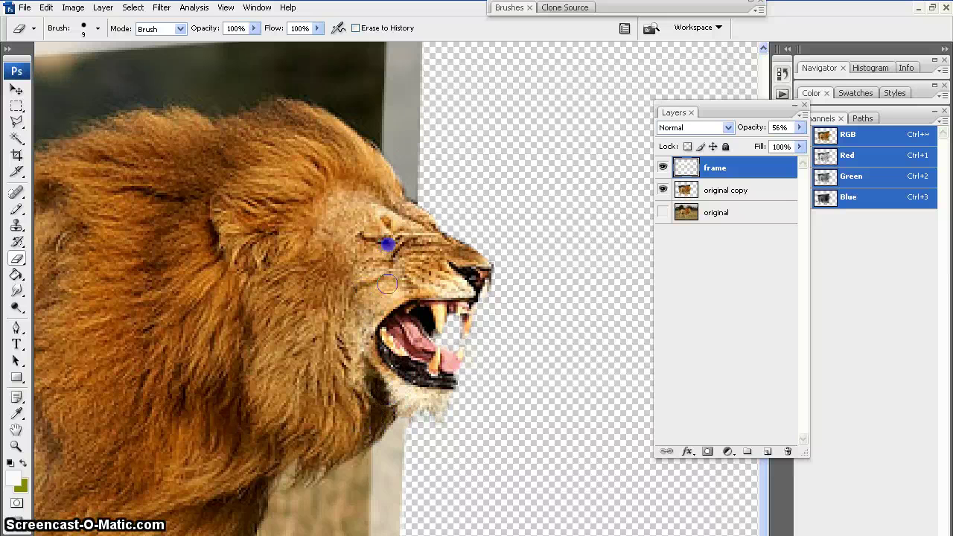
- Erase the part of the frame's lower edge that crosses the foremost front leg
{"action": "scroll", "coordinate": [347, 298], "scroll_direction": "down", "scroll_amount": 6}
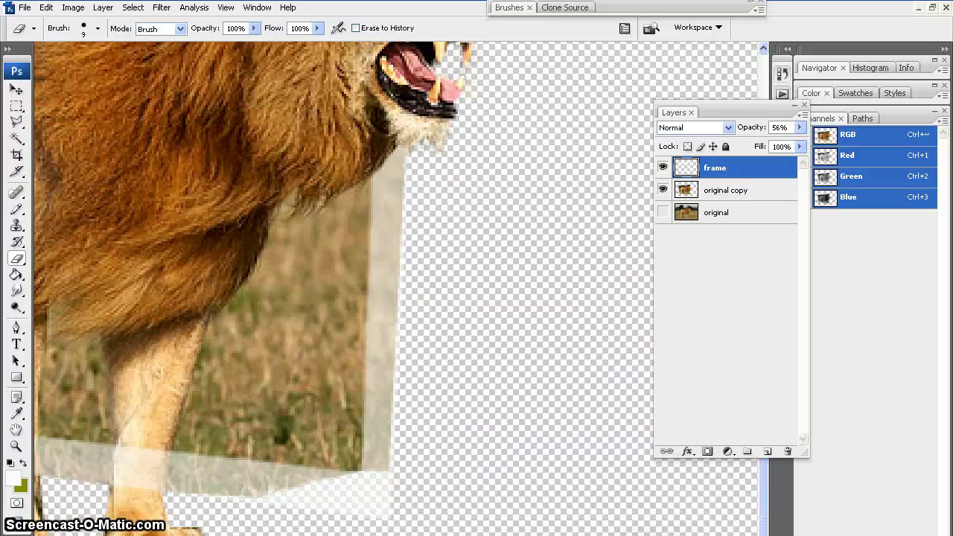
{"action": "scroll", "coordinate": [373, 444], "scroll_direction": "left", "scroll_amount": 6}
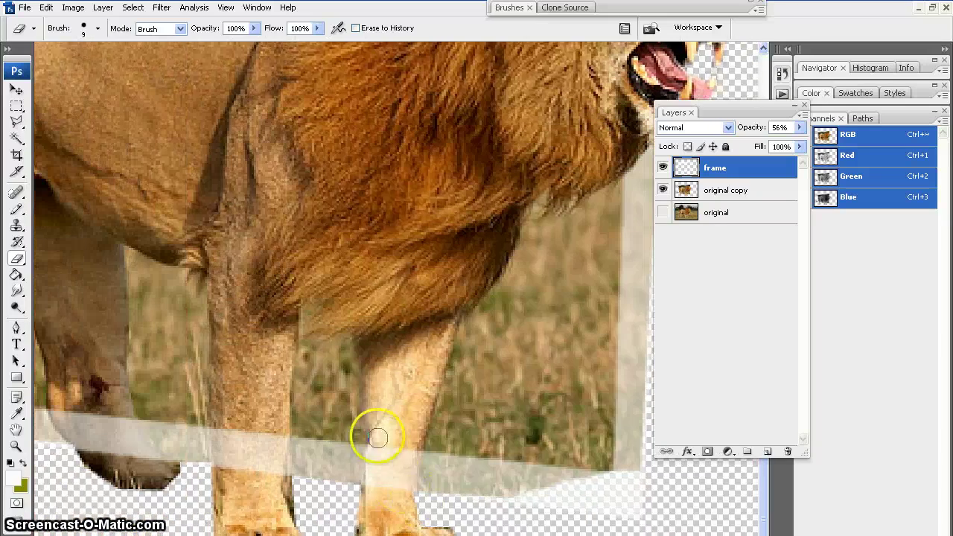
{"action": "mouse_move", "coordinate": [369, 460]}
{"action": "left_mouse_down"}
{"action": "mouse_move", "coordinate": [390, 495]}
{"action": "mouse_move", "coordinate": [383, 451]}
{"action": "left_mouse_up"}
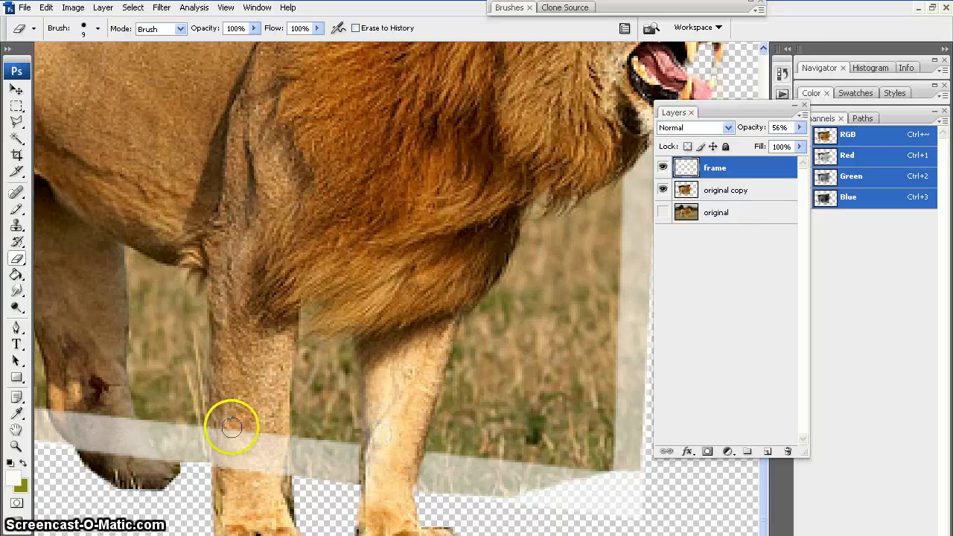
- Erase the parts of the frame that cross the second front leg, both hind legs and the base of the tail
{"action": "mouse_move", "coordinate": [230, 445]}
{"action": "left_mouse_down"}
{"action": "mouse_move", "coordinate": [224, 421]}
{"action": "mouse_move", "coordinate": [222, 482]}
{"action": "mouse_move", "coordinate": [237, 432]}
{"action": "mouse_move", "coordinate": [253, 471]}
{"action": "mouse_move", "coordinate": [265, 439]}
{"action": "mouse_move", "coordinate": [273, 477]}
{"action": "mouse_move", "coordinate": [280, 460]}
{"action": "mouse_move", "coordinate": [268, 410]}
{"action": "mouse_move", "coordinate": [277, 481]}
{"action": "left_mouse_up"}
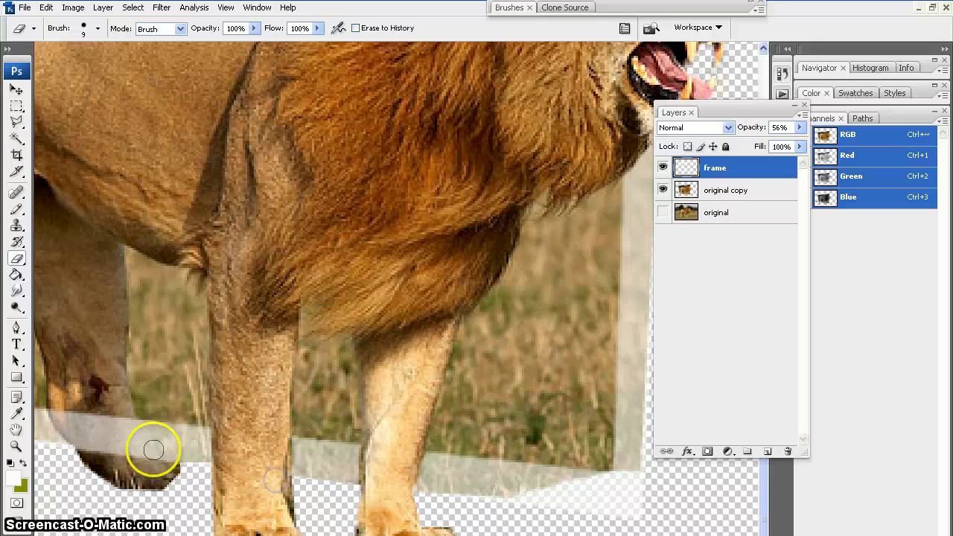
{"action": "mouse_move", "coordinate": [135, 449]}
{"action": "left_mouse_down"}
{"action": "mouse_move", "coordinate": [127, 422]}
{"action": "mouse_move", "coordinate": [150, 468]}
{"action": "mouse_move", "coordinate": [120, 423]}
{"action": "mouse_move", "coordinate": [123, 449]}
{"action": "mouse_move", "coordinate": [95, 411]}
{"action": "mouse_move", "coordinate": [100, 460]}
{"action": "left_mouse_up"}
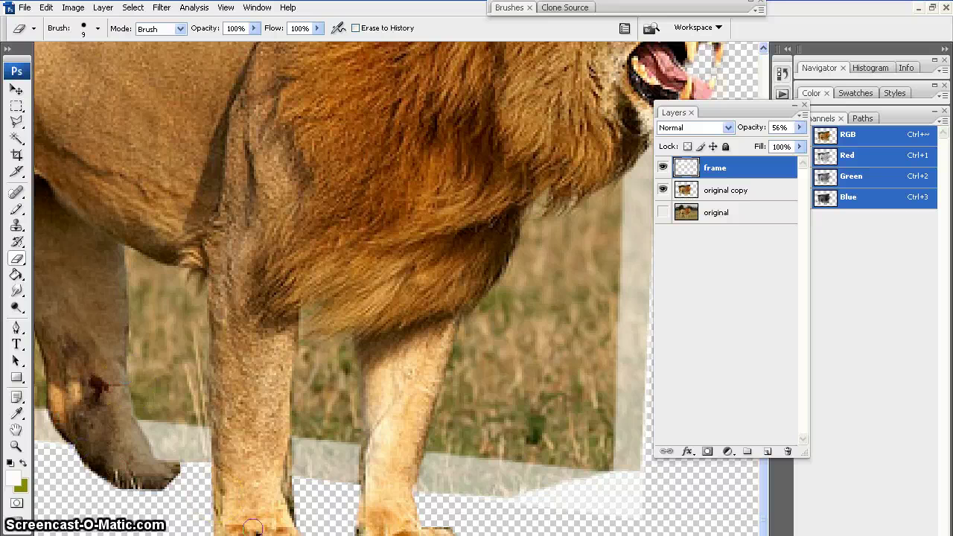
{"action": "scroll", "coordinate": [397, 289], "scroll_direction": "left", "scroll_amount": 5}
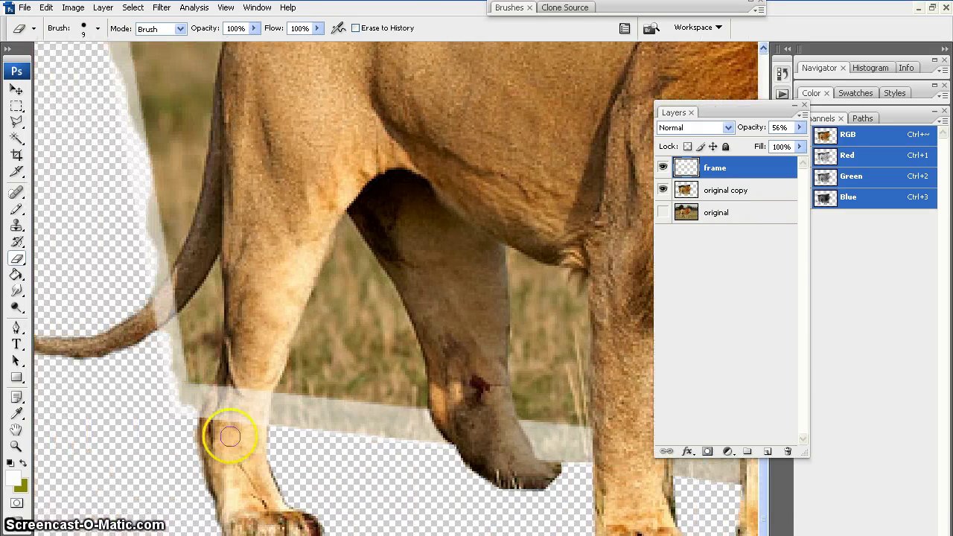
{"action": "mouse_move", "coordinate": [229, 377]}
{"action": "left_mouse_down"}
{"action": "mouse_move", "coordinate": [212, 407]}
{"action": "mouse_move", "coordinate": [238, 387]}
{"action": "left_mouse_up"}
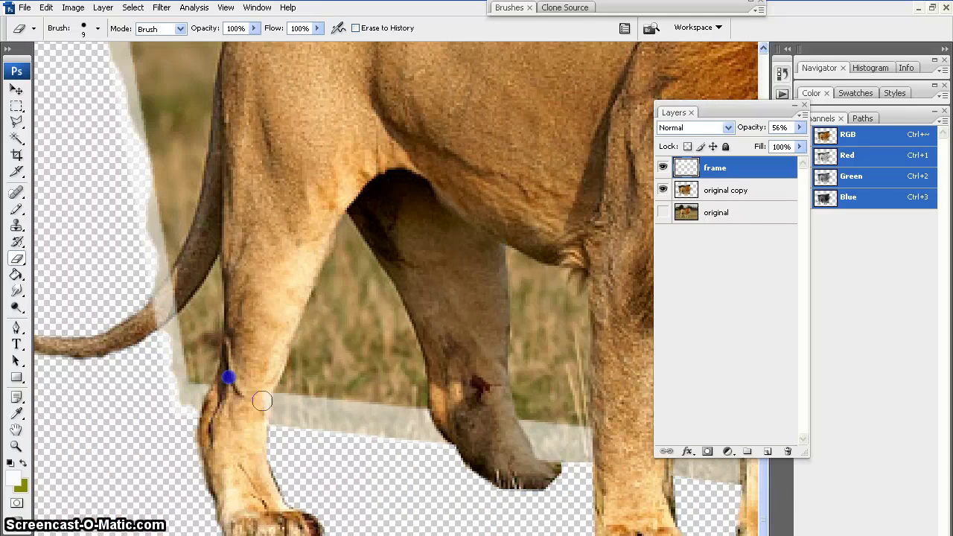
{"action": "left_click_drag", "start_coordinate": [170, 296], "coordinate": [161, 303]}
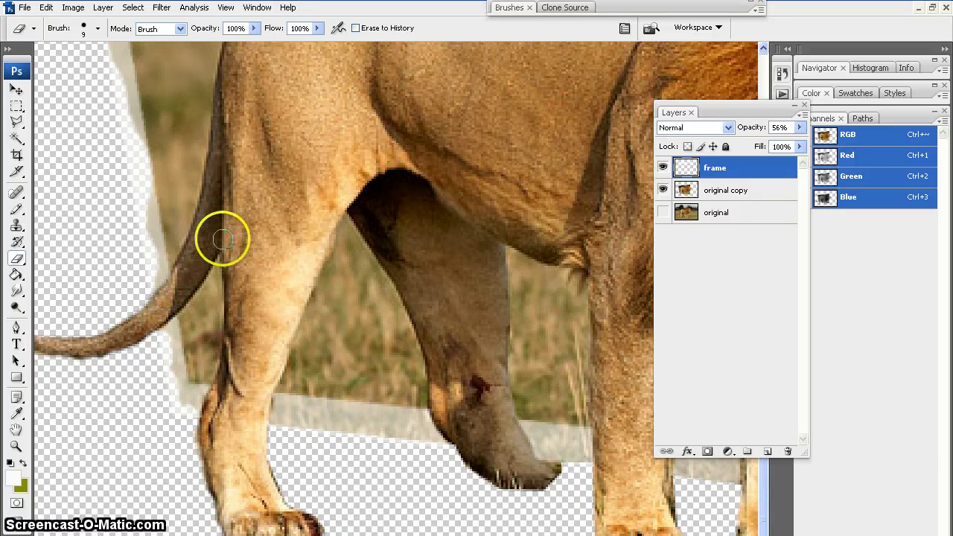
- Restore the frame layer's opacity to 100%
{"action": "key", "text": "ctrl+minus"}
{"action": "key", "text": "ctrl+minus"}
{"action": "key", "text": "ctrl+minus"}
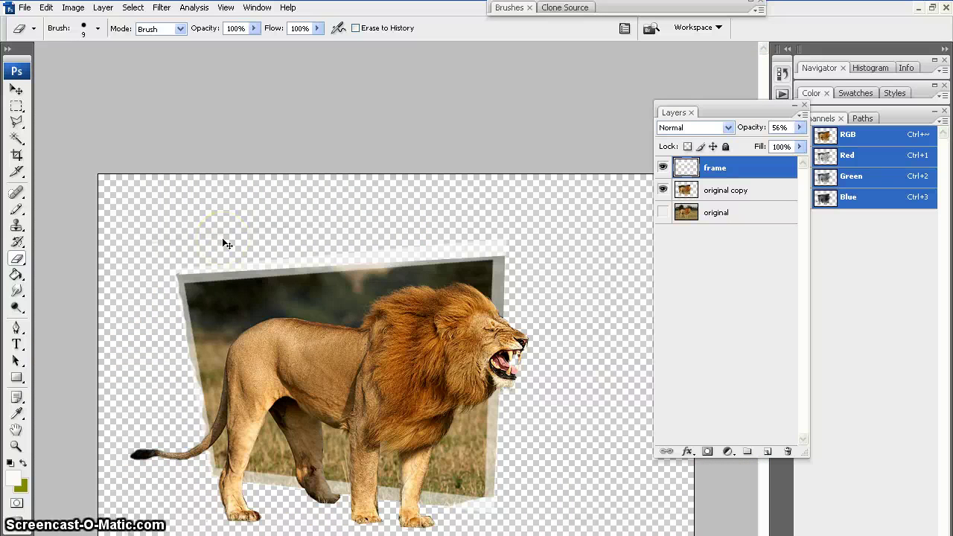
{"action": "key", "text": "ctrl+minus"}
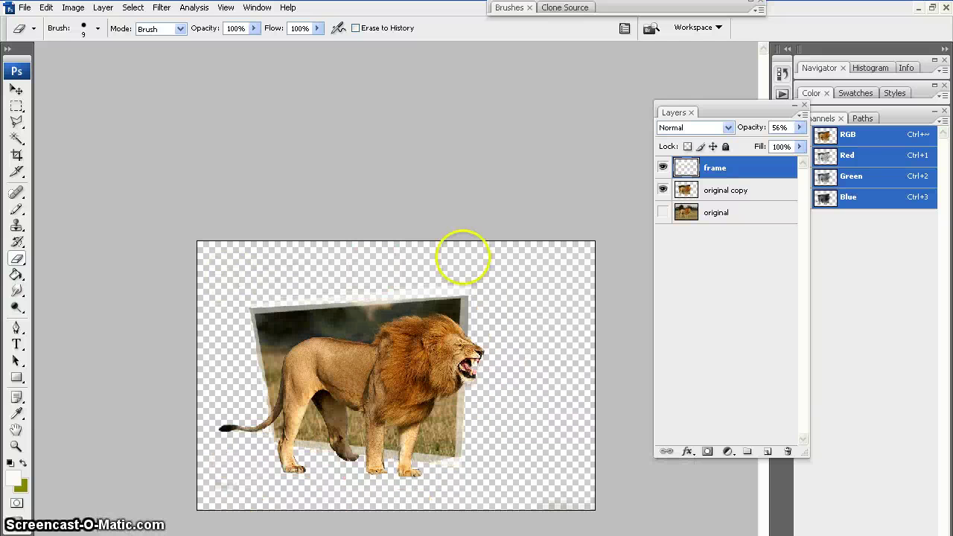
{"action": "left_click", "coordinate": [800, 128]}
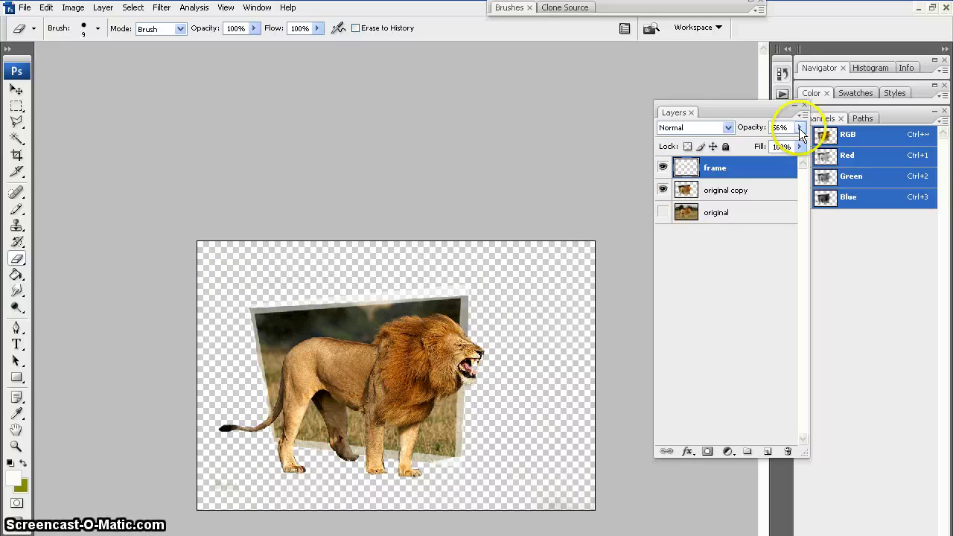
{"action": "left_click_drag", "start_coordinate": [769, 143], "coordinate": [801, 142]}
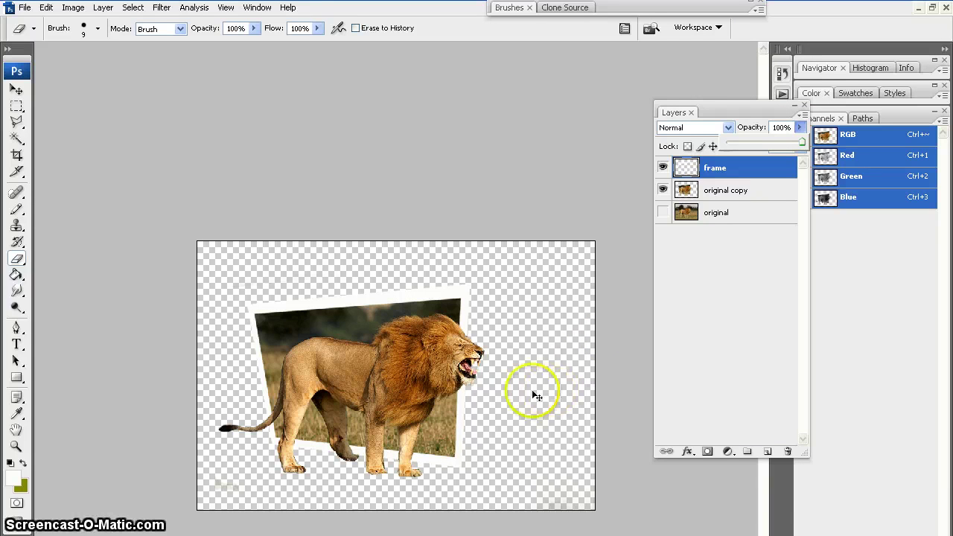
- On the original copy layer, outline the far hind paw below the photo edge with the Polygonal Lasso, delete it and deselect
{"action": "key", "text": "ctrl+plus"}
{"action": "key", "text": "ctrl+plus"}
{"action": "key", "text": "ctrl+plus"}
{"action": "scroll", "coordinate": [532, 391], "scroll_direction": "down", "scroll_amount": 4}
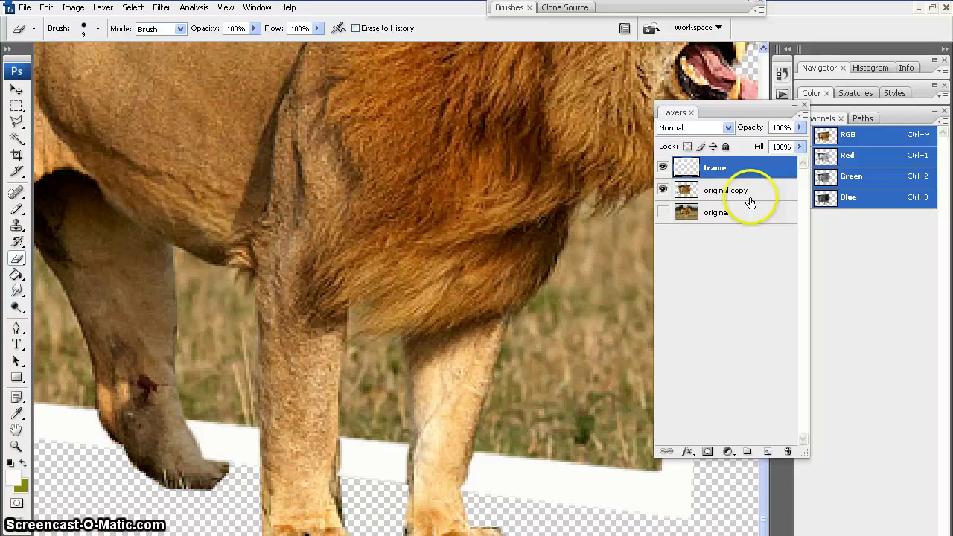
{"action": "left_click", "coordinate": [751, 195]}
{"action": "left_click", "coordinate": [16, 121]}
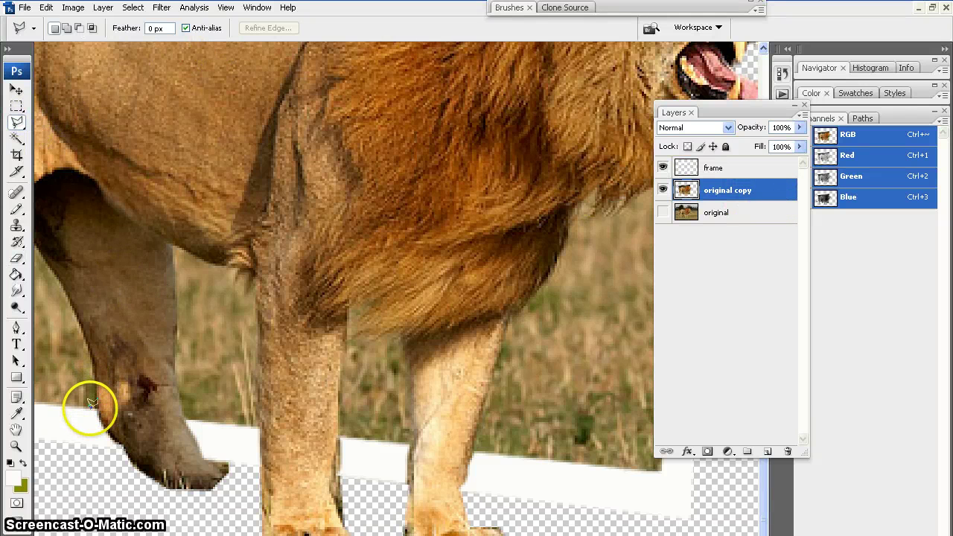
{"action": "left_click", "coordinate": [200, 418]}
{"action": "left_click", "coordinate": [245, 479]}
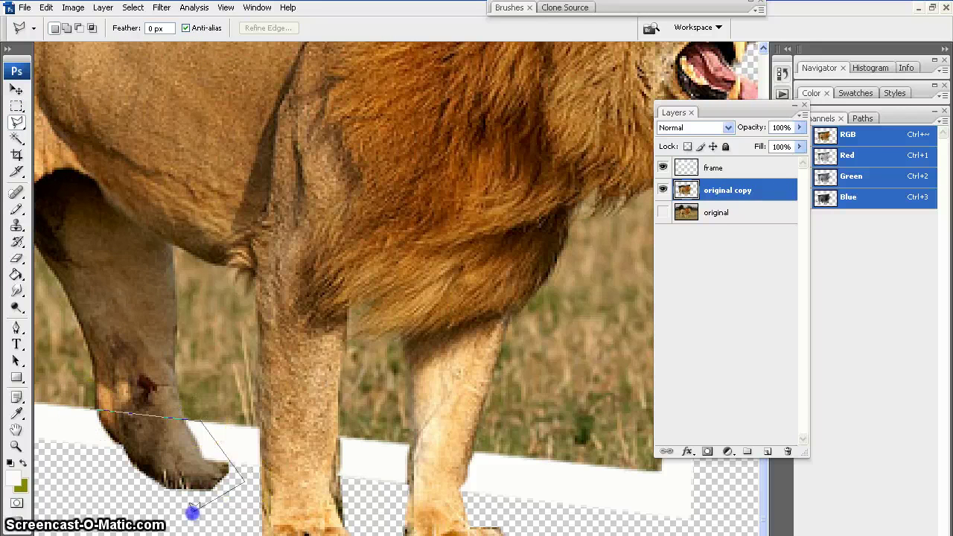
{"action": "left_click", "coordinate": [91, 405]}
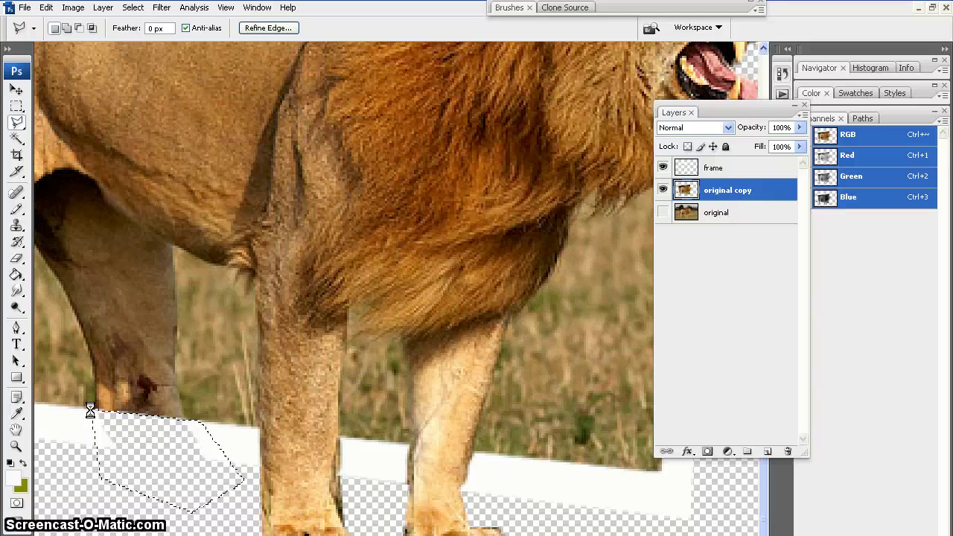
{"action": "key", "text": "ctrl+d"}
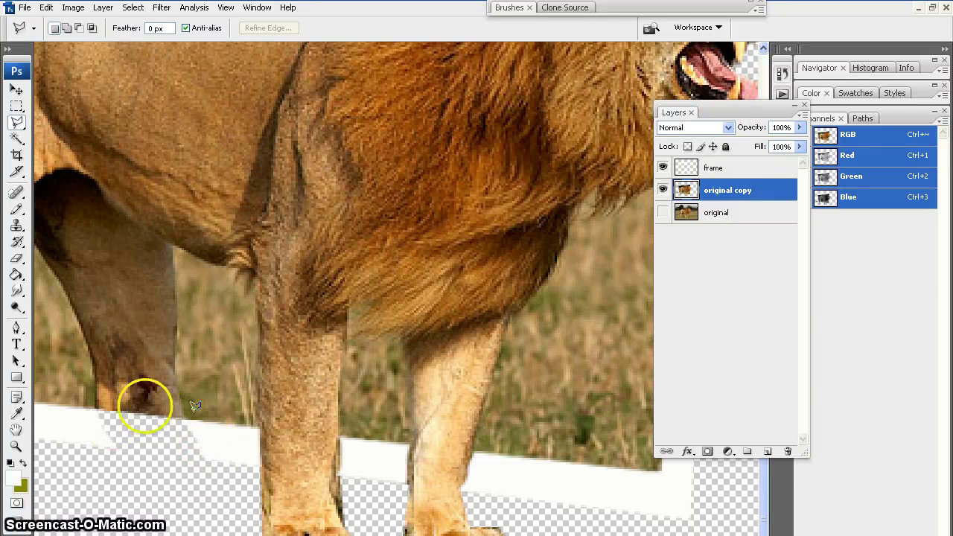
- On the frame layer, outline the gap in the lower edge with the Polygonal Lasso and fill it with the white foreground color
{"action": "left_click", "coordinate": [715, 167]}
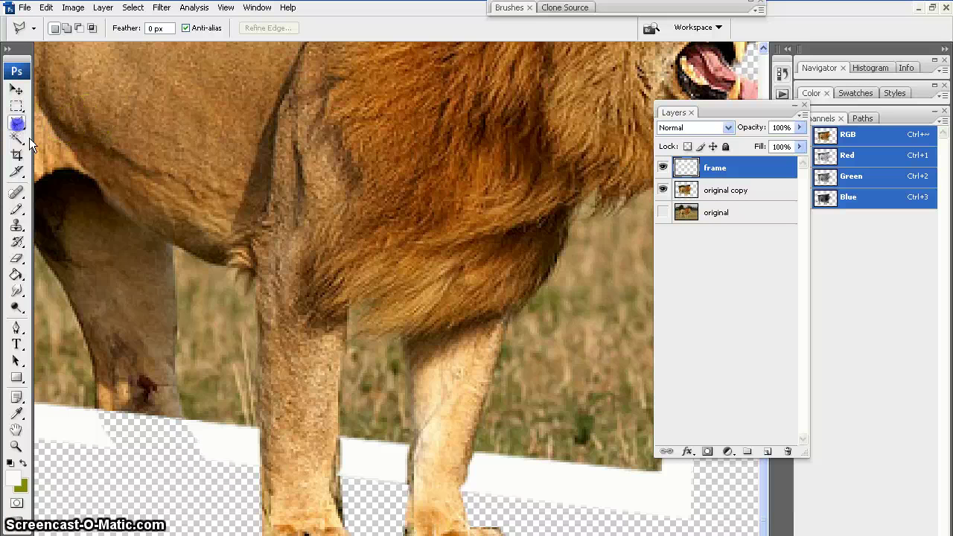
{"action": "left_click", "coordinate": [69, 406]}
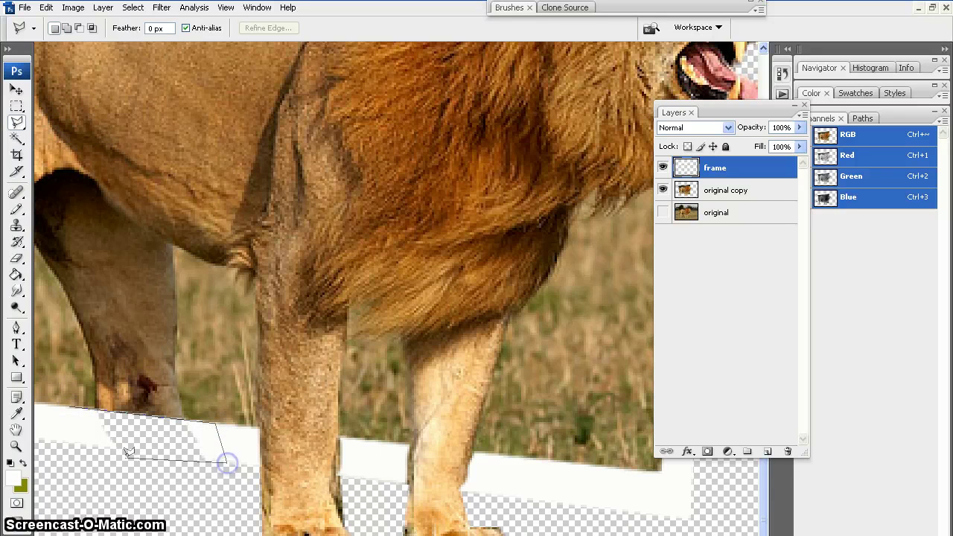
{"action": "left_click", "coordinate": [70, 405]}
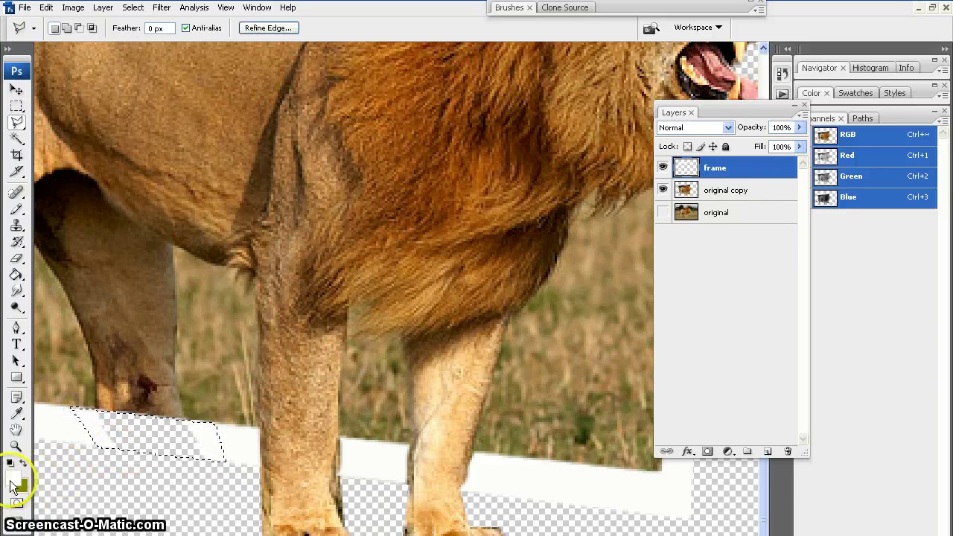
{"action": "left_click", "coordinate": [17, 276]}
{"action": "left_click", "coordinate": [126, 430]}
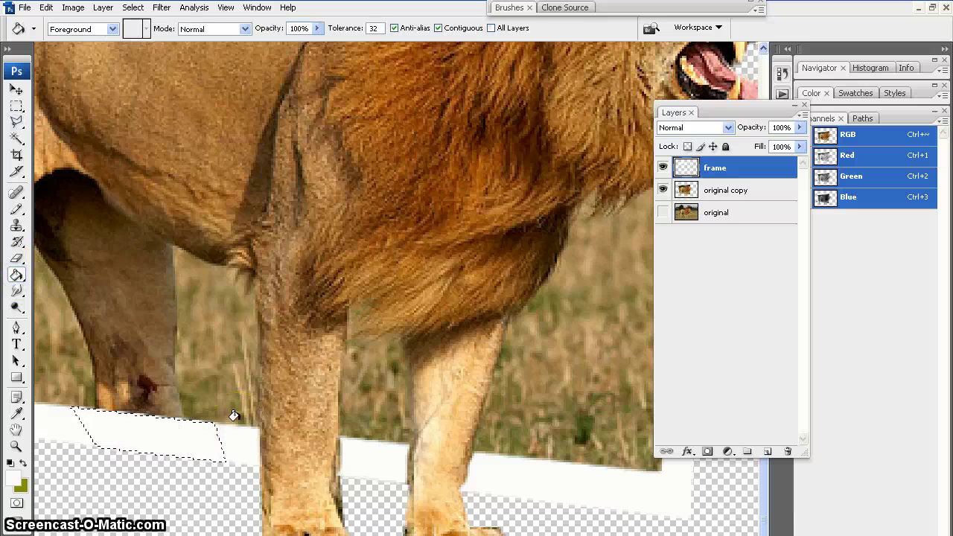
{"action": "key", "text": "ctrl+minus"}
{"action": "key", "text": "ctrl+minus"}
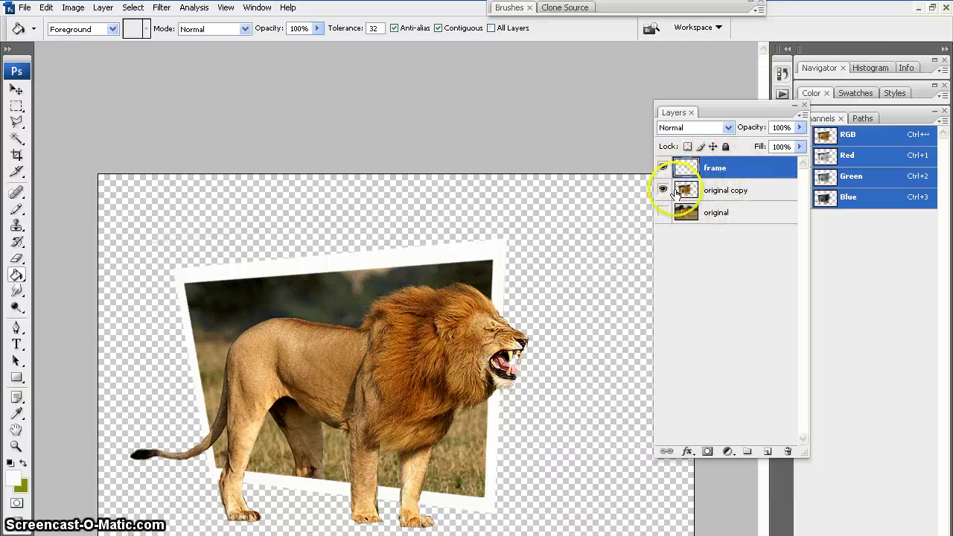
- Merge the visible frame and original copy layers into one, leaving the original layer hidden
{"action": "left_click", "coordinate": [663, 212]}
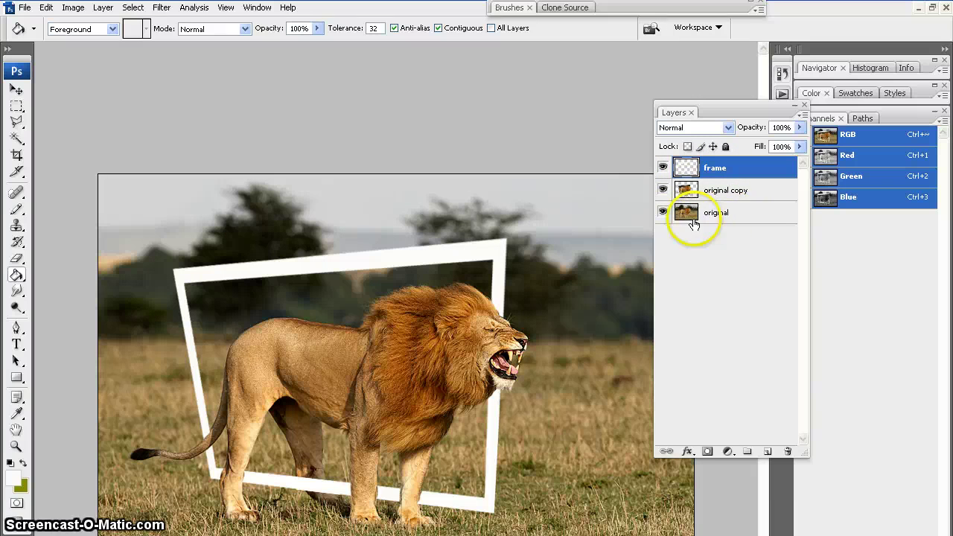
{"action": "left_click", "coordinate": [663, 212]}
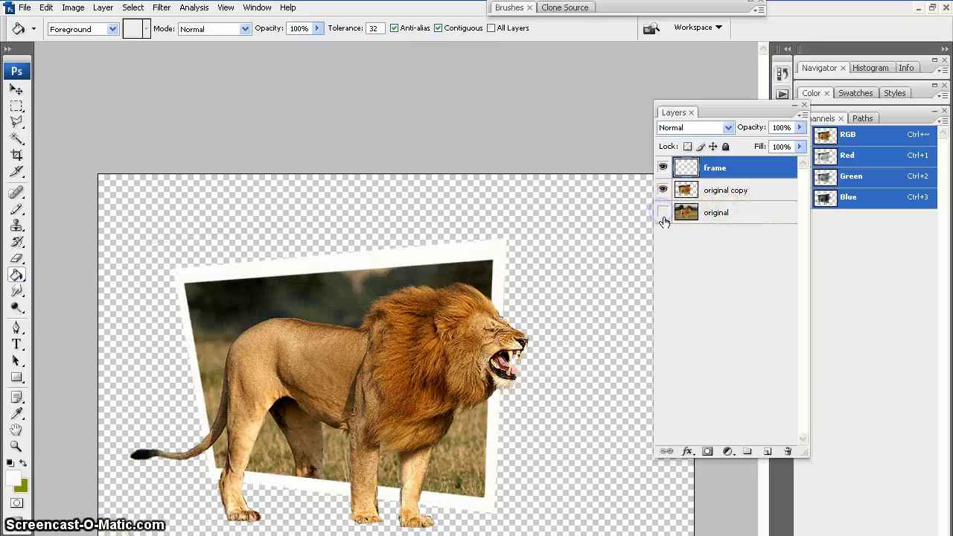
{"action": "left_click", "coordinate": [711, 172]}
{"action": "right_click", "coordinate": [711, 171]}
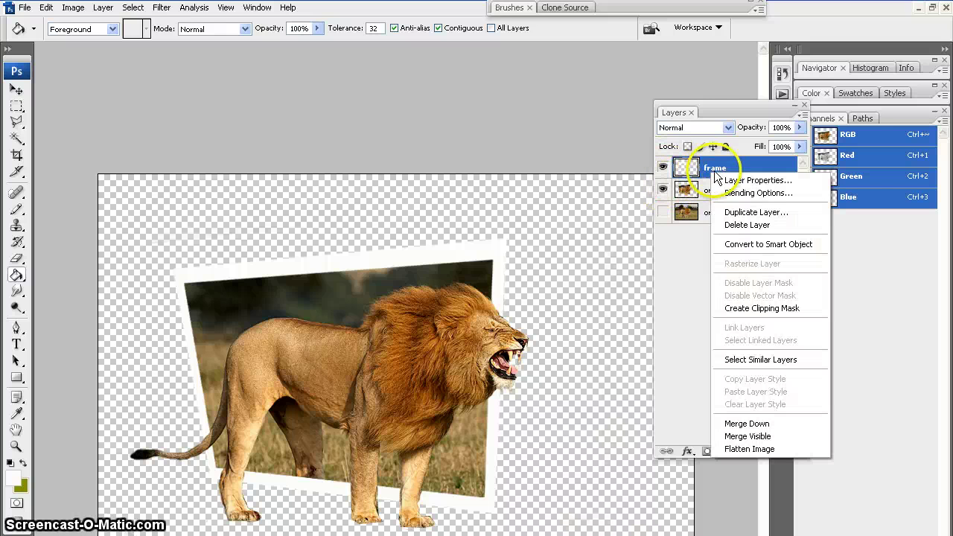
{"action": "left_click", "coordinate": [760, 436]}
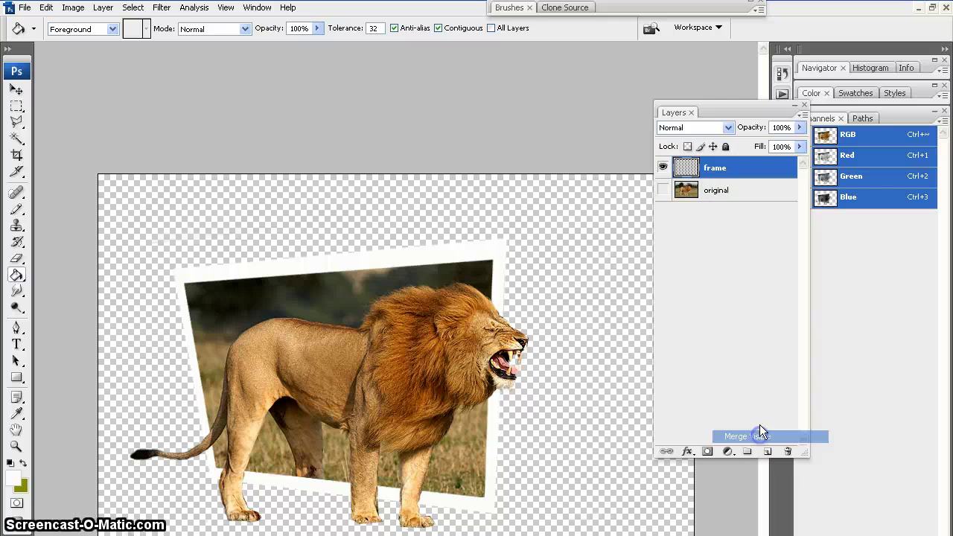
{"action": "left_click", "coordinate": [663, 167]}
{"action": "left_click", "coordinate": [663, 166]}
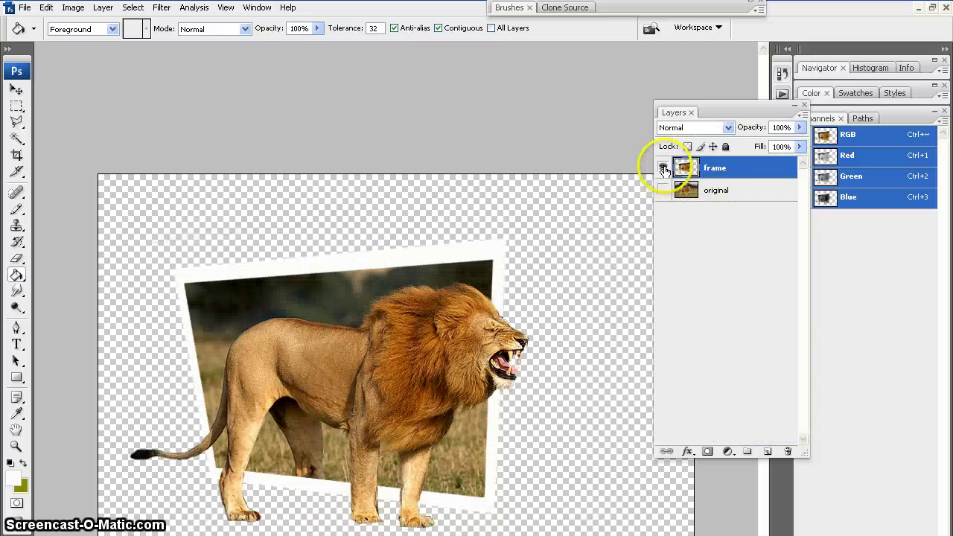
- Move the merged lion and frame toward the lower-left part of the canvas
{"action": "key", "text": "ctrl+t"}
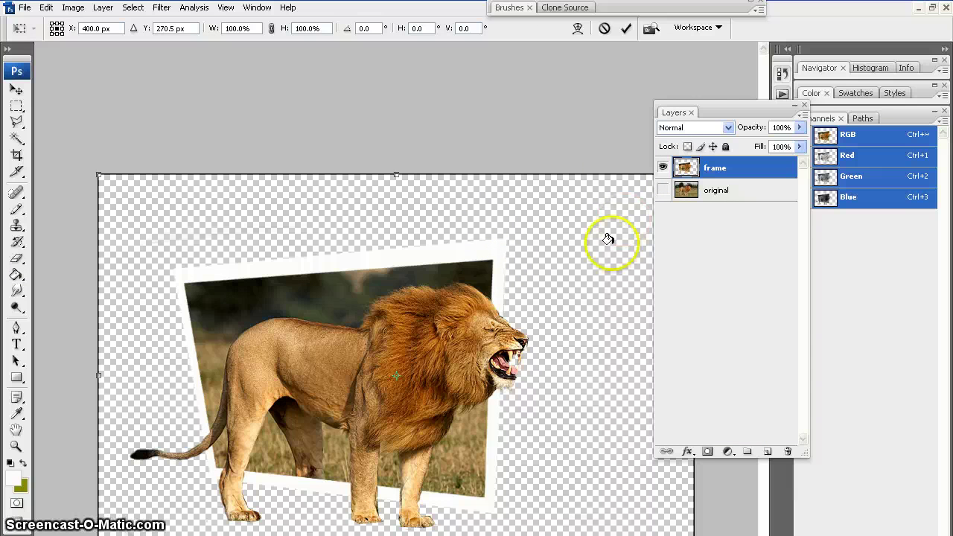
{"action": "key", "text": "Return"}
{"action": "left_click", "coordinate": [17, 89]}
{"action": "left_click_drag", "start_coordinate": [414, 389], "coordinate": [315, 430]}
- Add a Solid Color fill layer in orange-yellow feba01 and place it beneath the frame layer
{"action": "left_click", "coordinate": [728, 452]}
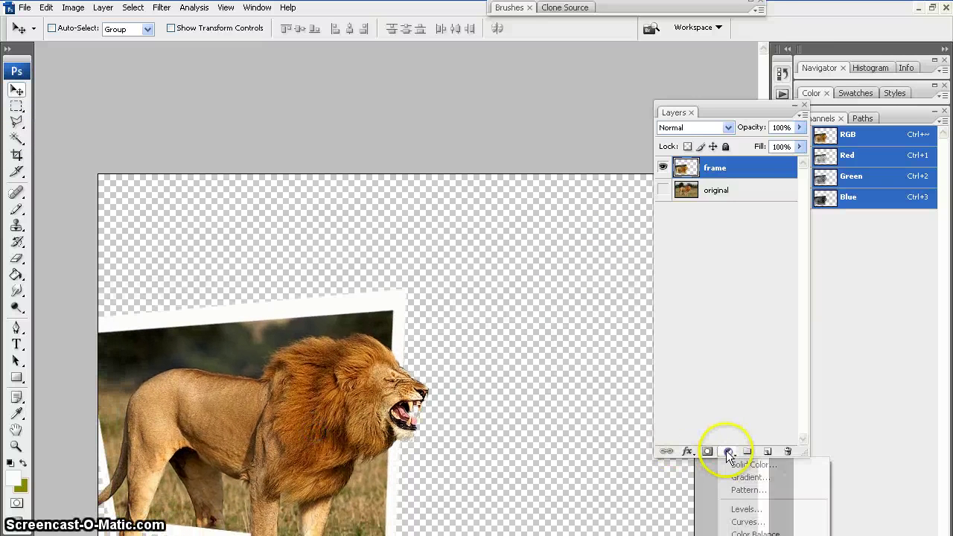
{"action": "left_click", "coordinate": [735, 462]}
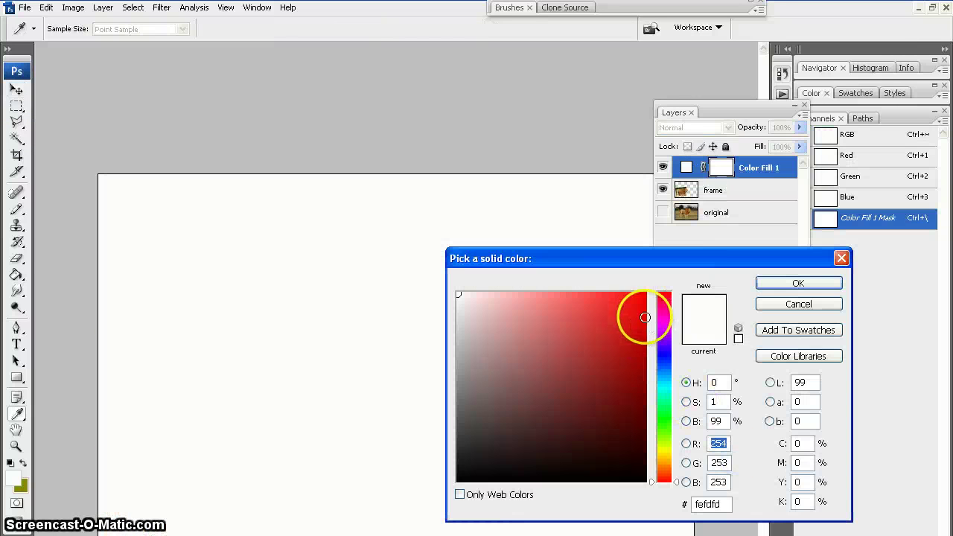
{"action": "left_click", "coordinate": [663, 459]}
{"action": "left_click", "coordinate": [645, 302]}
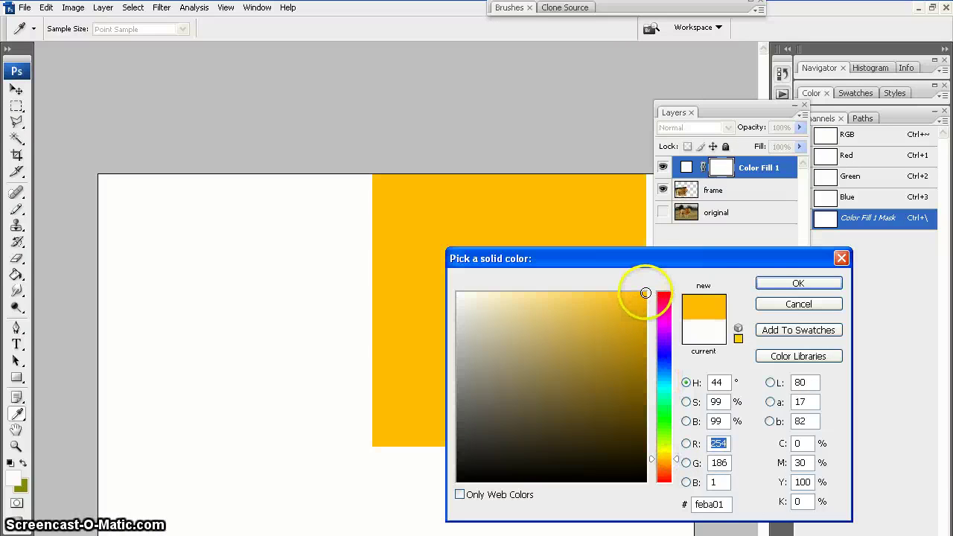
{"action": "left_click", "coordinate": [798, 283]}
{"action": "left_click_drag", "start_coordinate": [760, 167], "coordinate": [762, 202]}
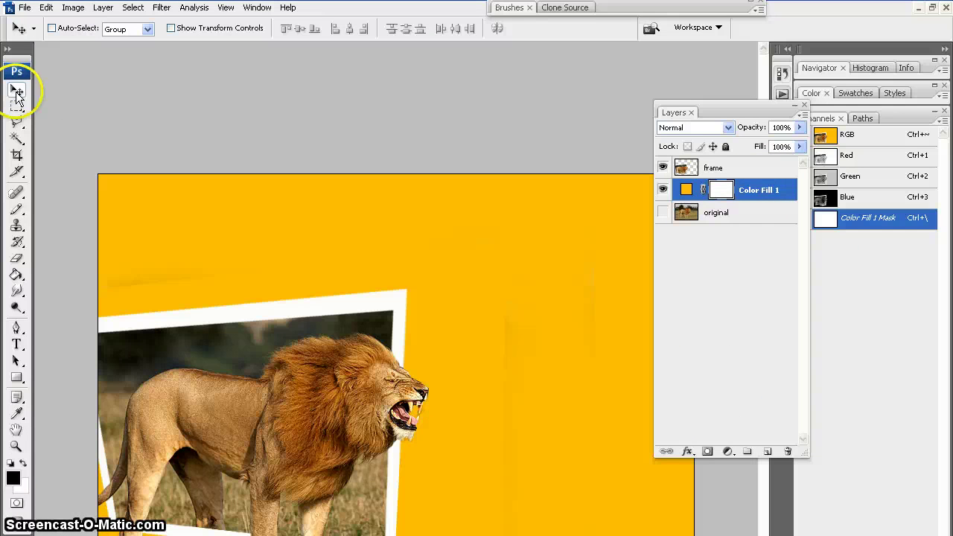
- Shift the lion and frame layer slightly to the right over the orange-yellow background
{"action": "left_click", "coordinate": [698, 166]}
{"action": "mouse_move", "coordinate": [245, 373]}
{"action": "left_mouse_down"}
{"action": "mouse_move", "coordinate": [270, 404]}
{"action": "mouse_move", "coordinate": [256, 418]}
{"action": "mouse_move", "coordinate": [250, 374]}
{"action": "left_mouse_up"}
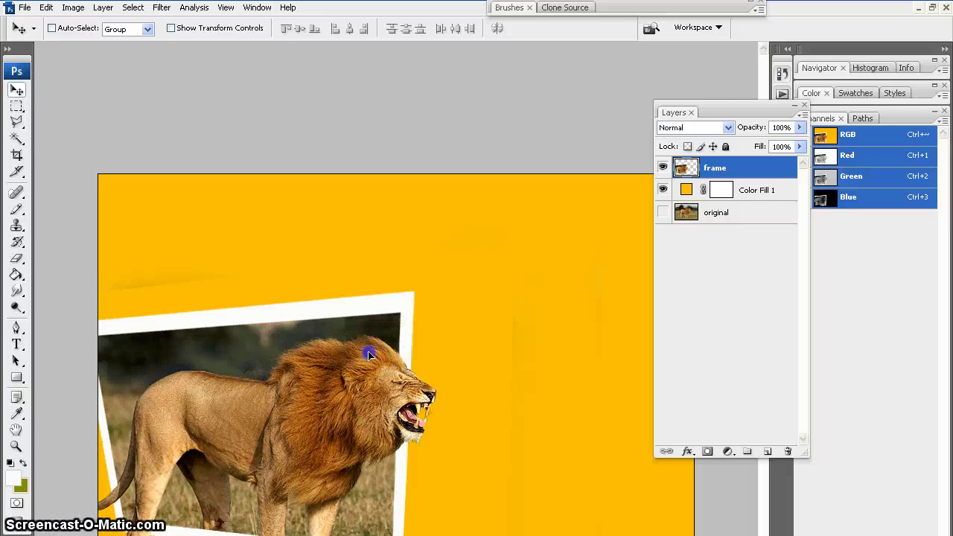
{"action": "left_click_drag", "start_coordinate": [365, 347], "coordinate": [371, 344]}
{"action": "left_click", "coordinate": [564, 281]}
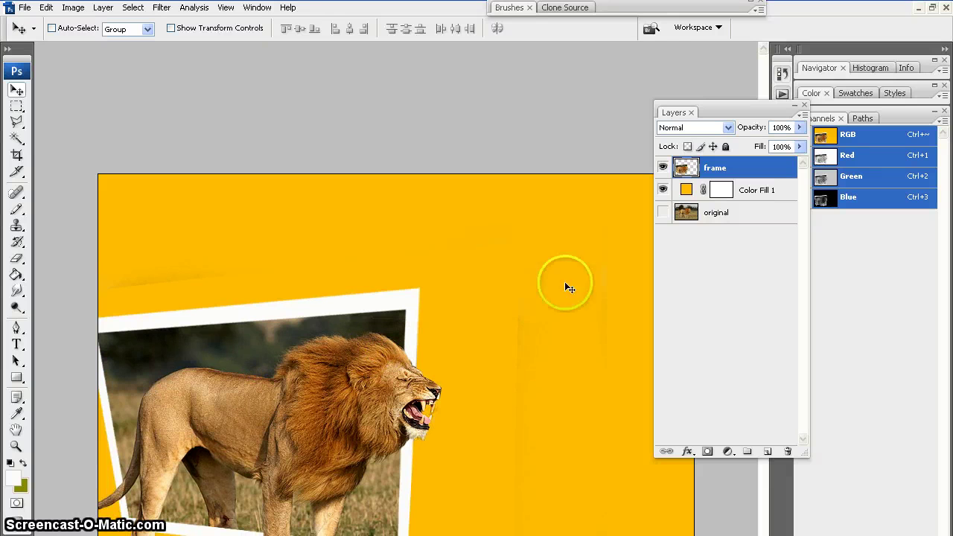